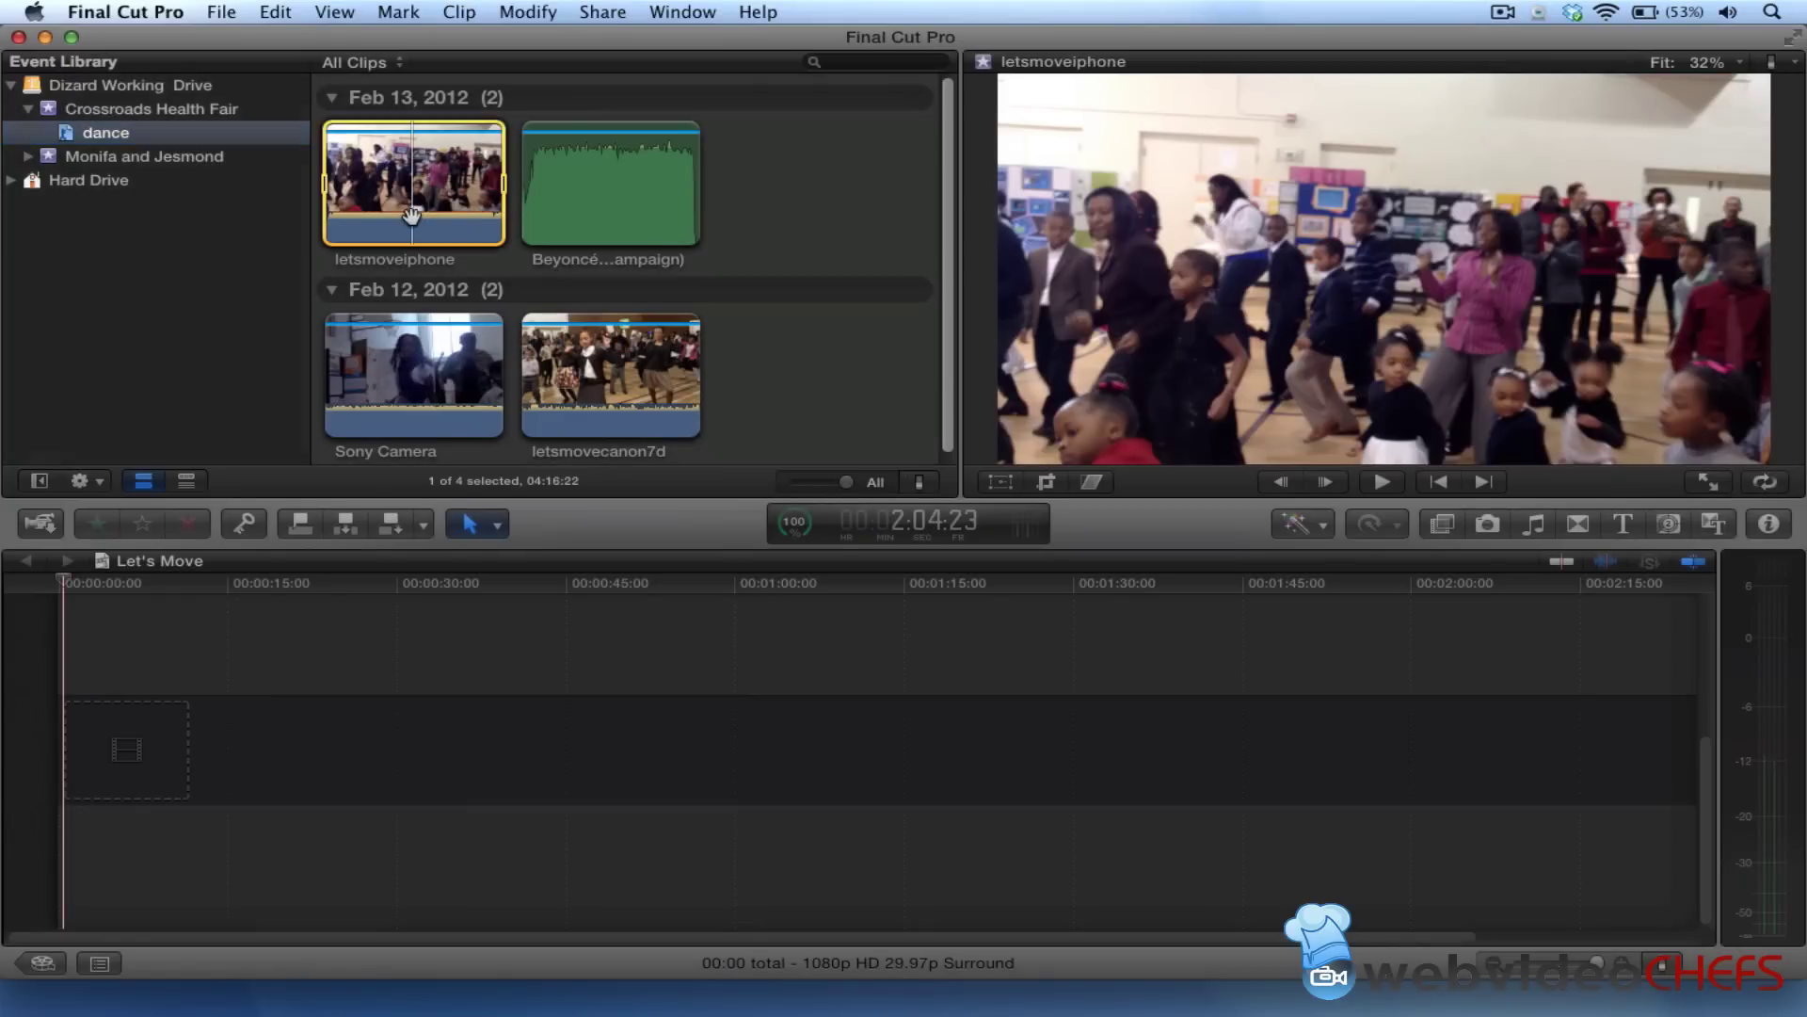
Preview the Sony Camera, letsmovecanon7d, letsmoveiphone and Beyoncé song clips in the dance collection
left_click(433, 391)
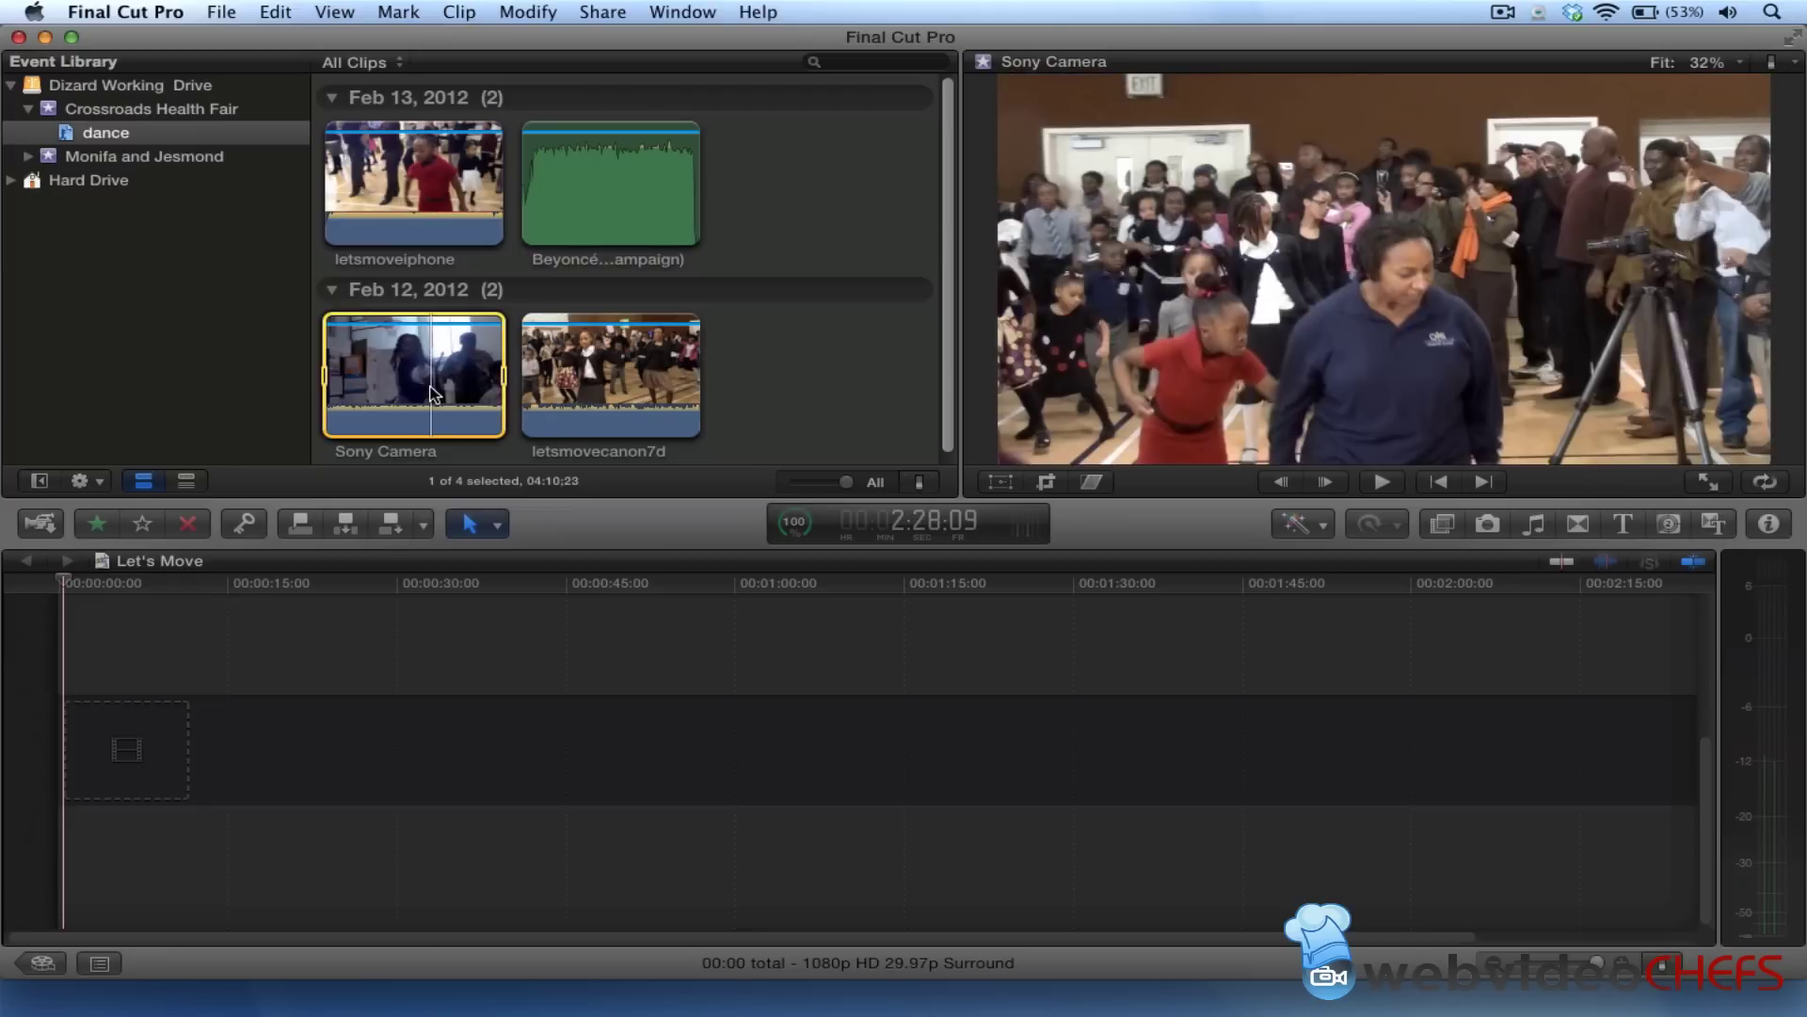
left_click(663, 403)
left_click(438, 184)
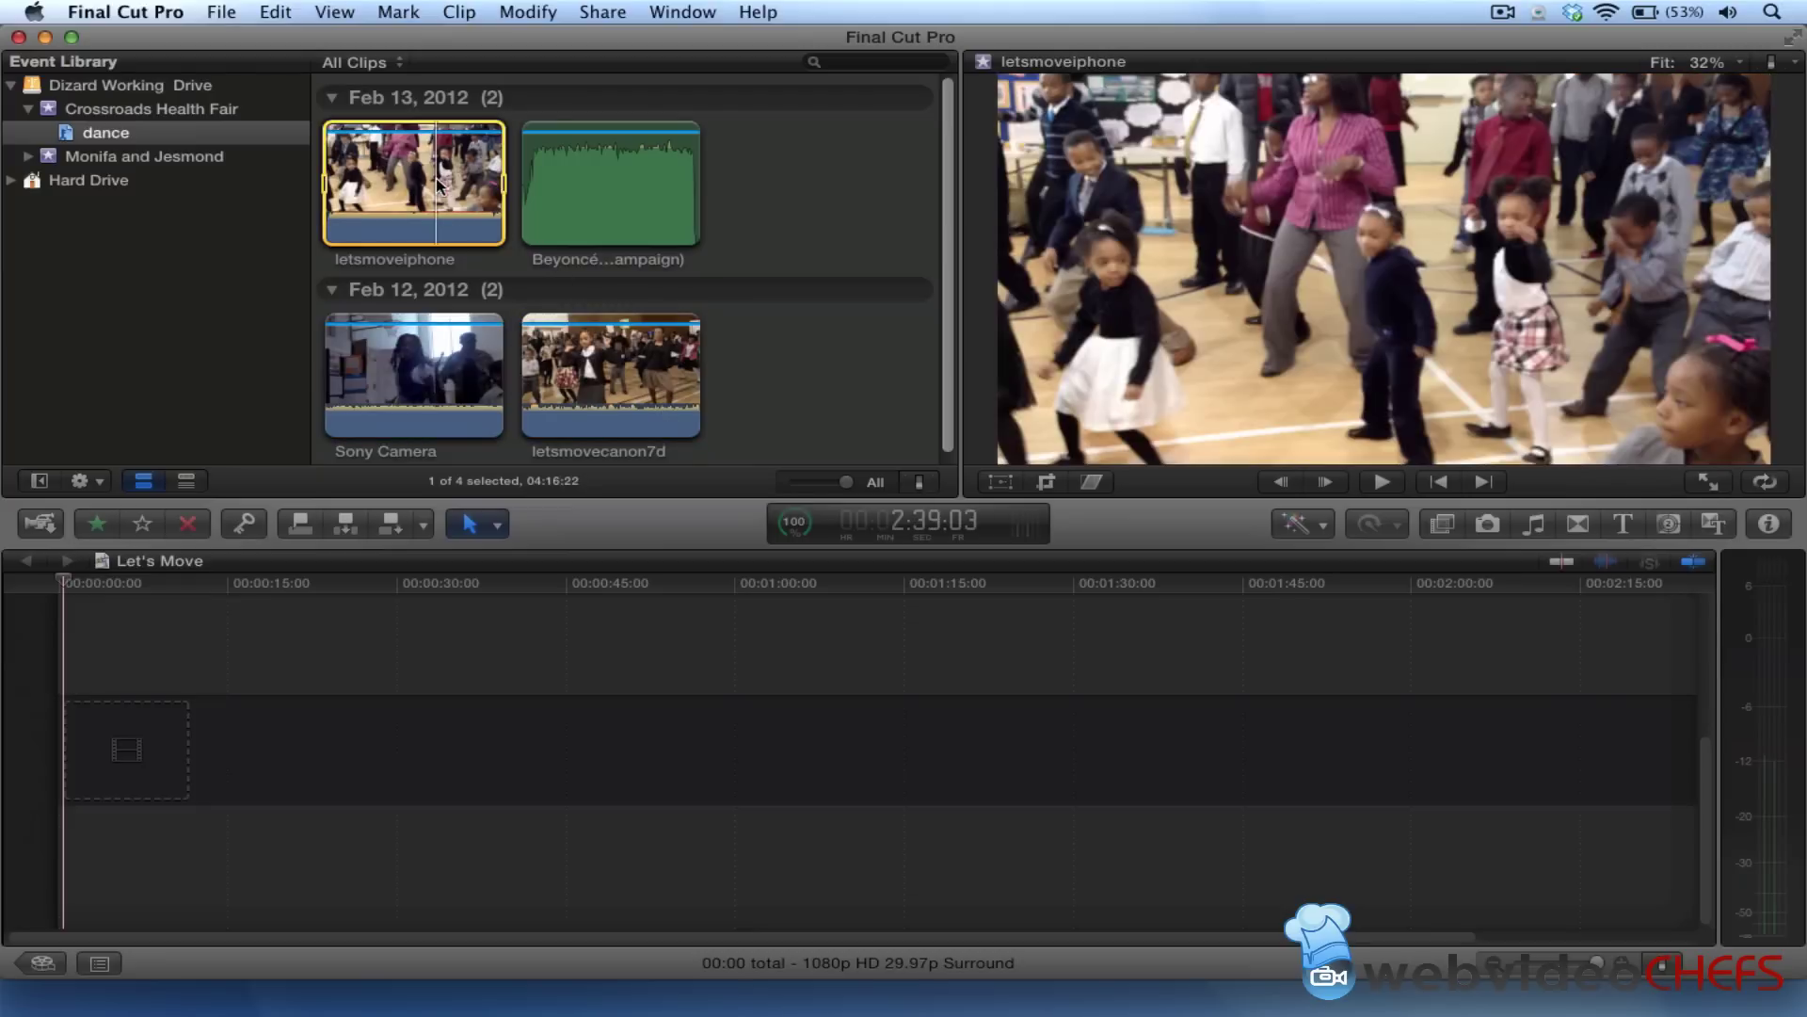
left_click(604, 202)
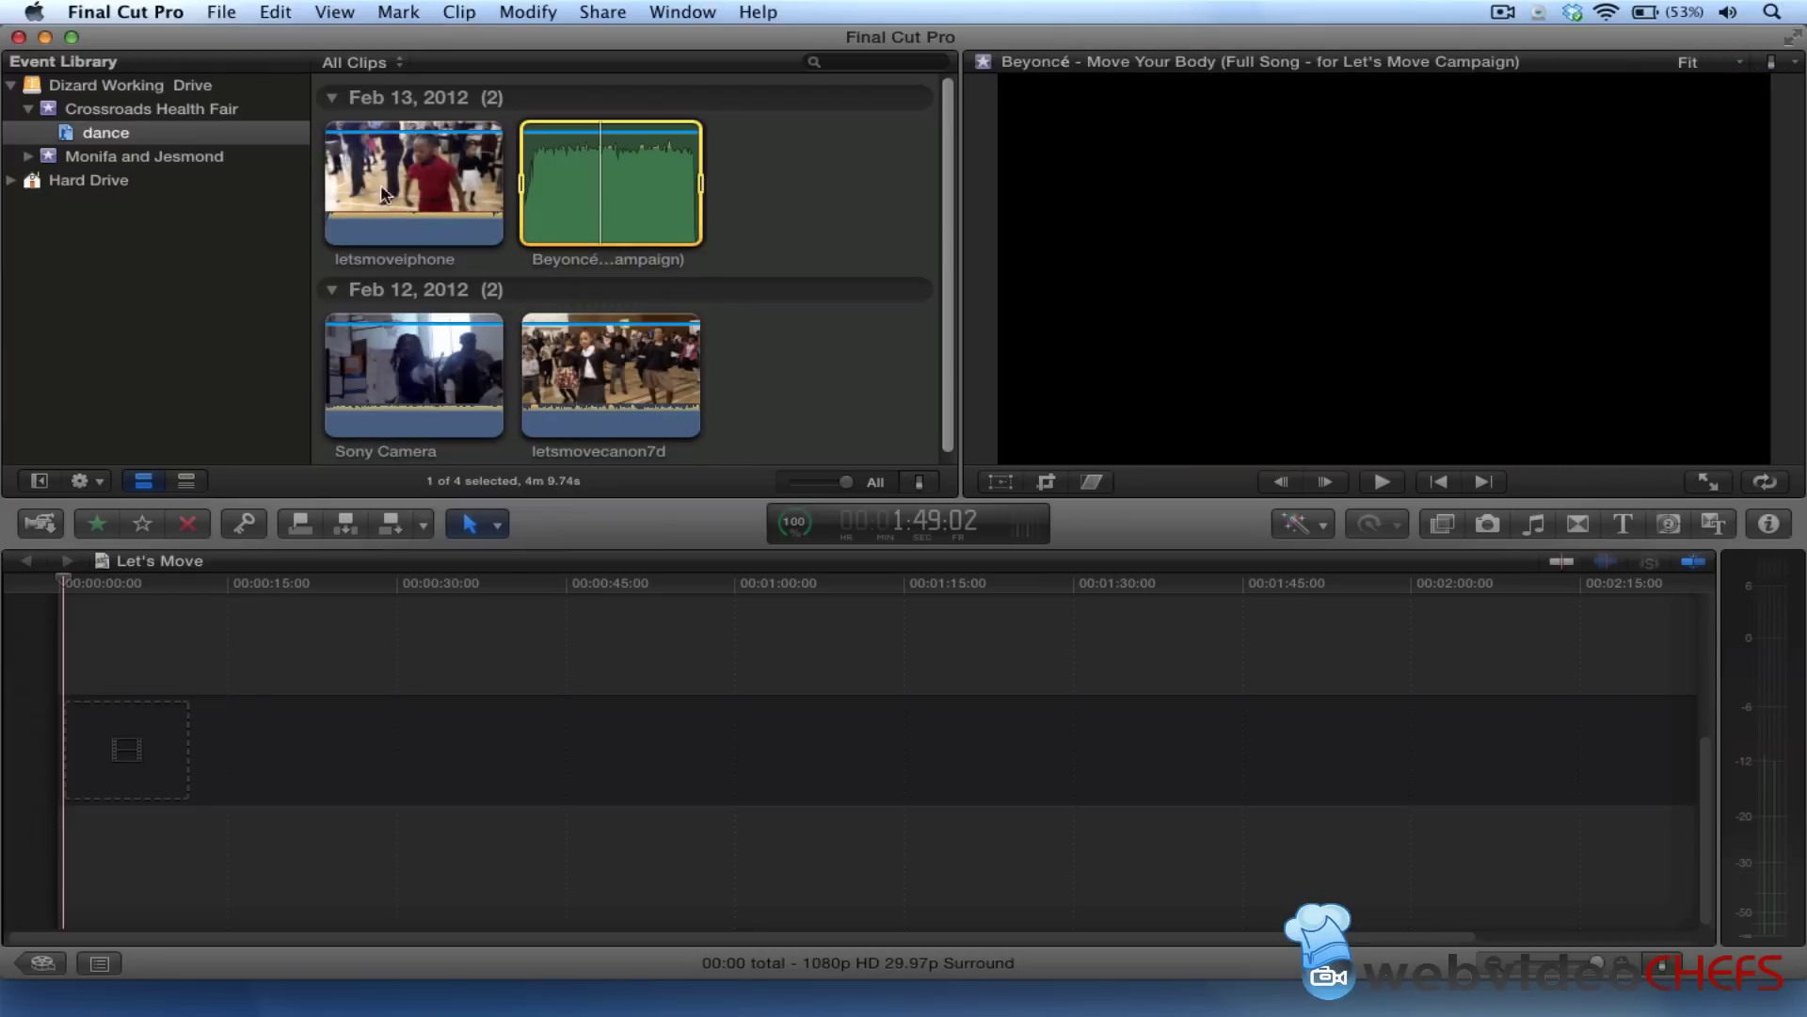
left_click(176, 114)
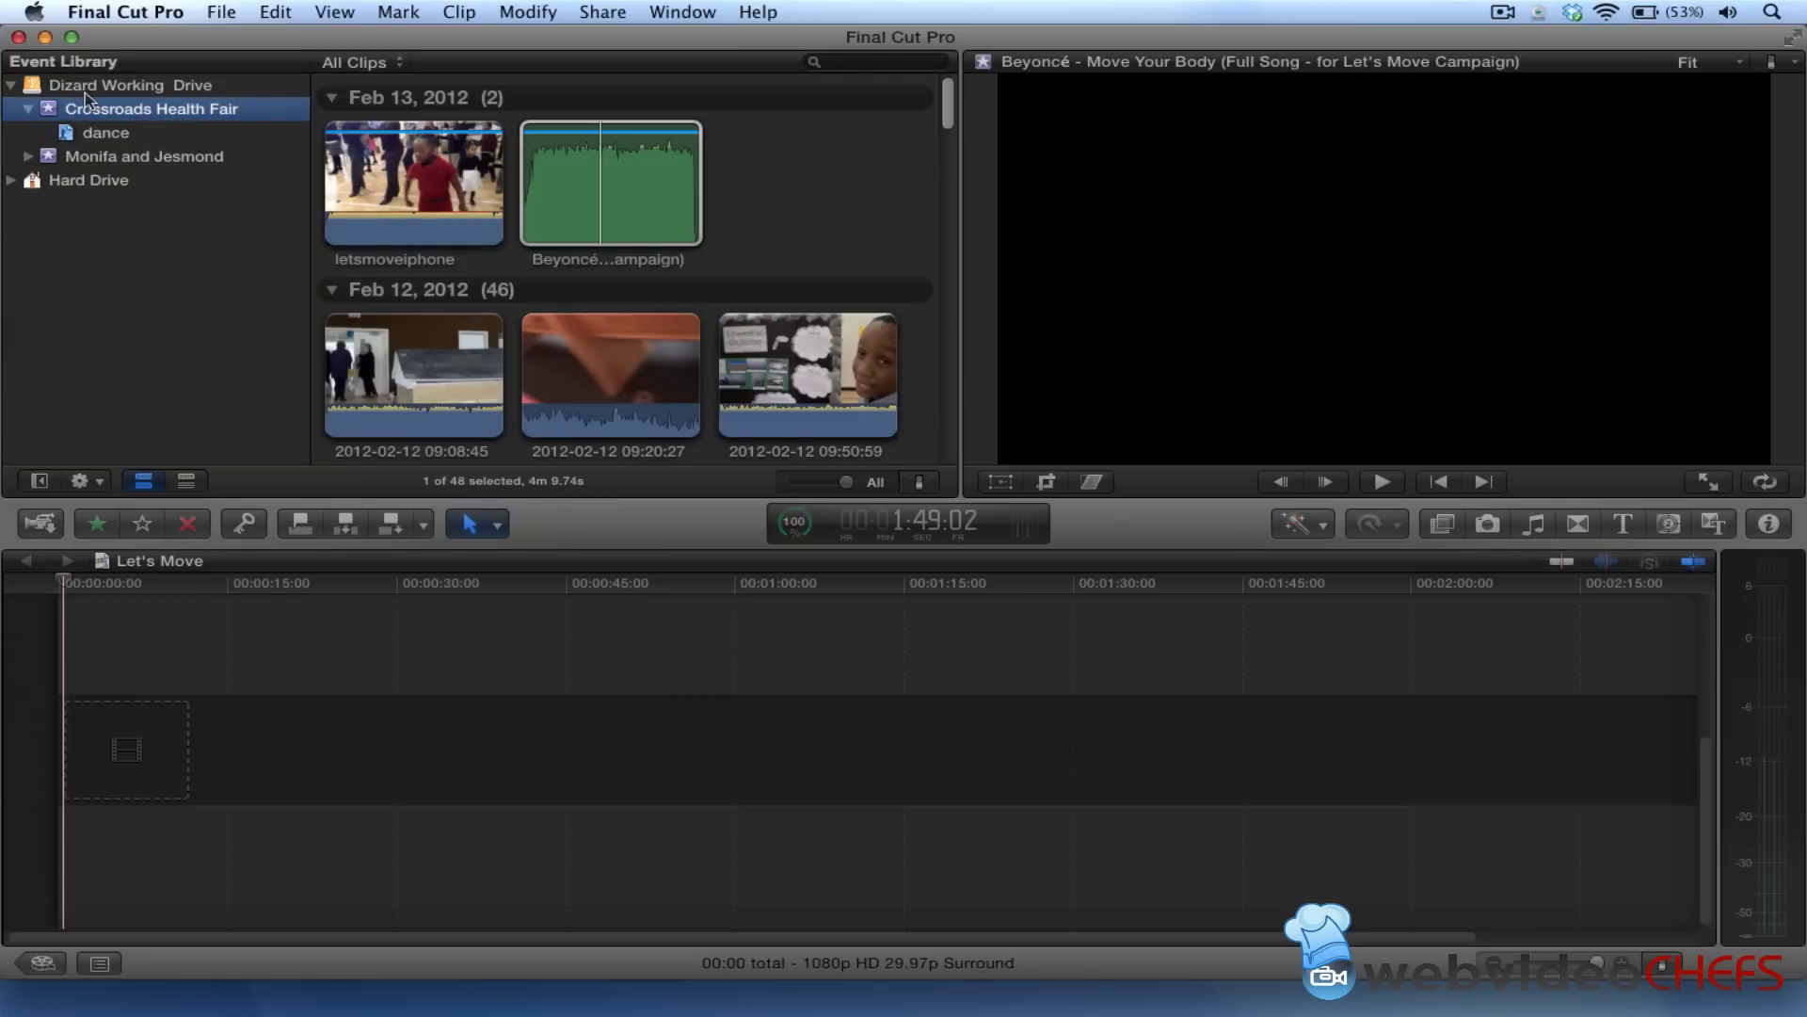
left_click(107, 132)
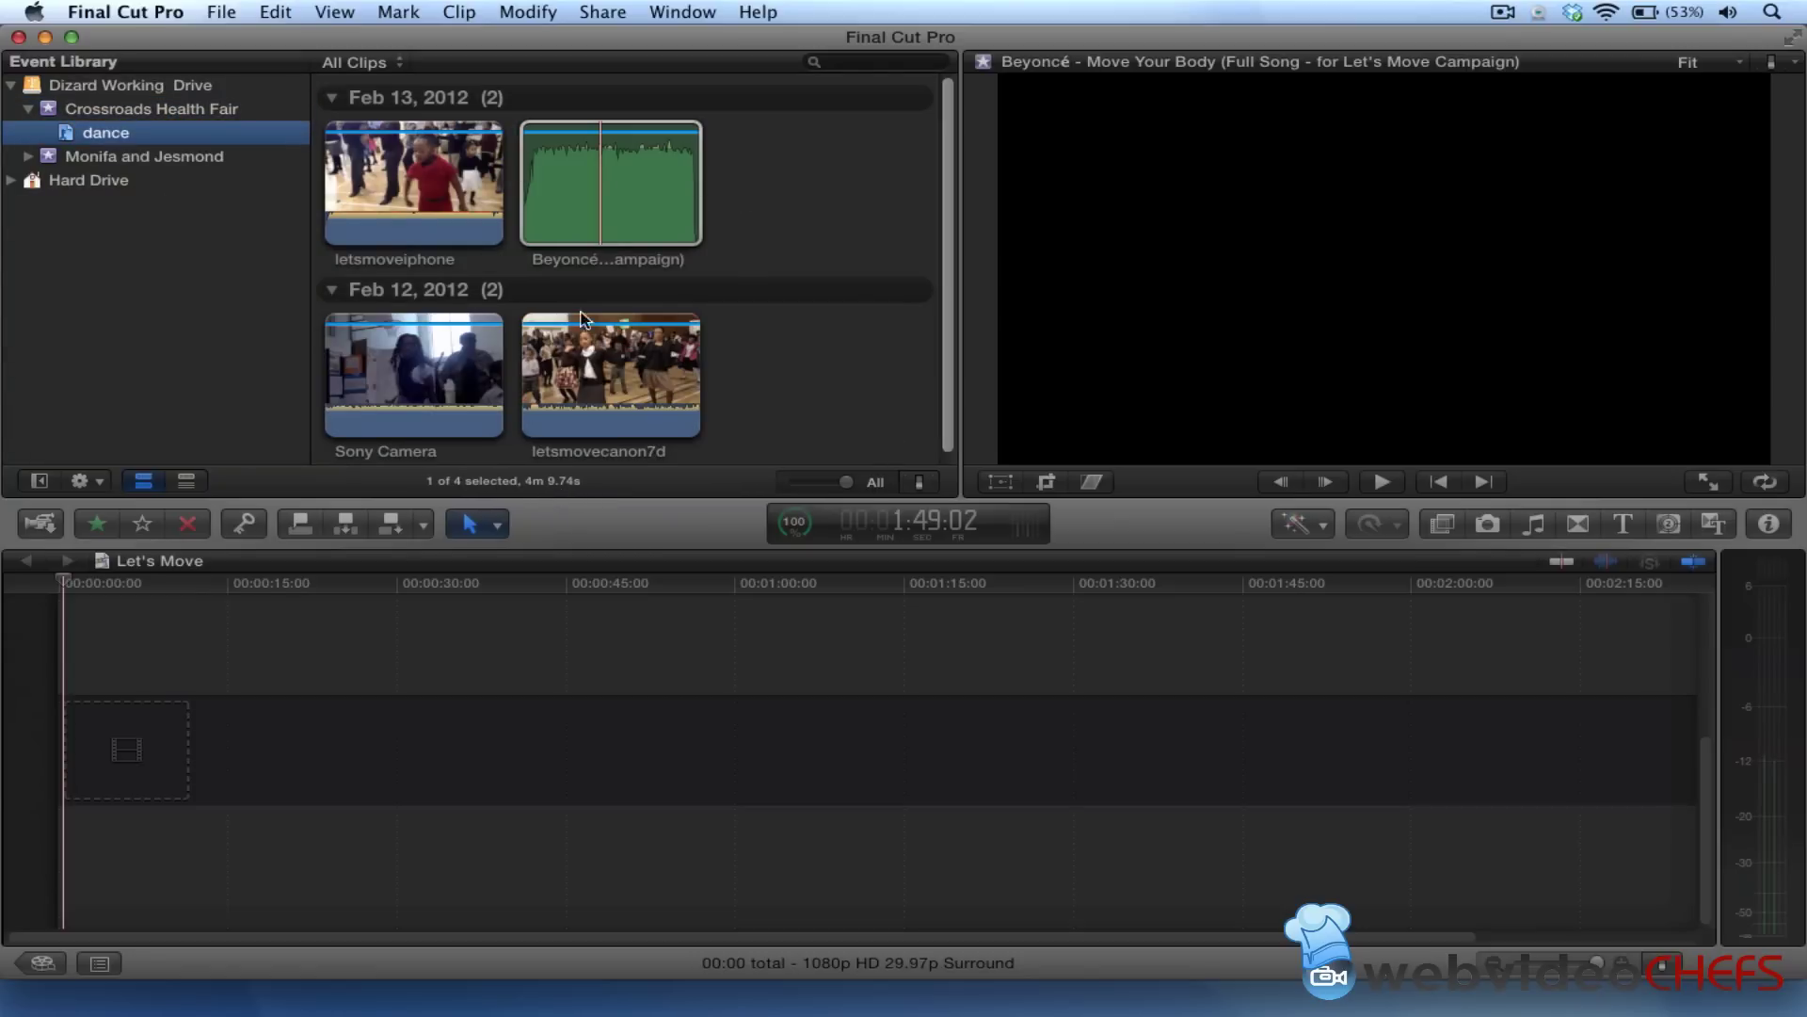
Marquee-select all four dance clips in the Event Browser
left_click_drag(816, 386, 349, 101)
left_click(125, 12)
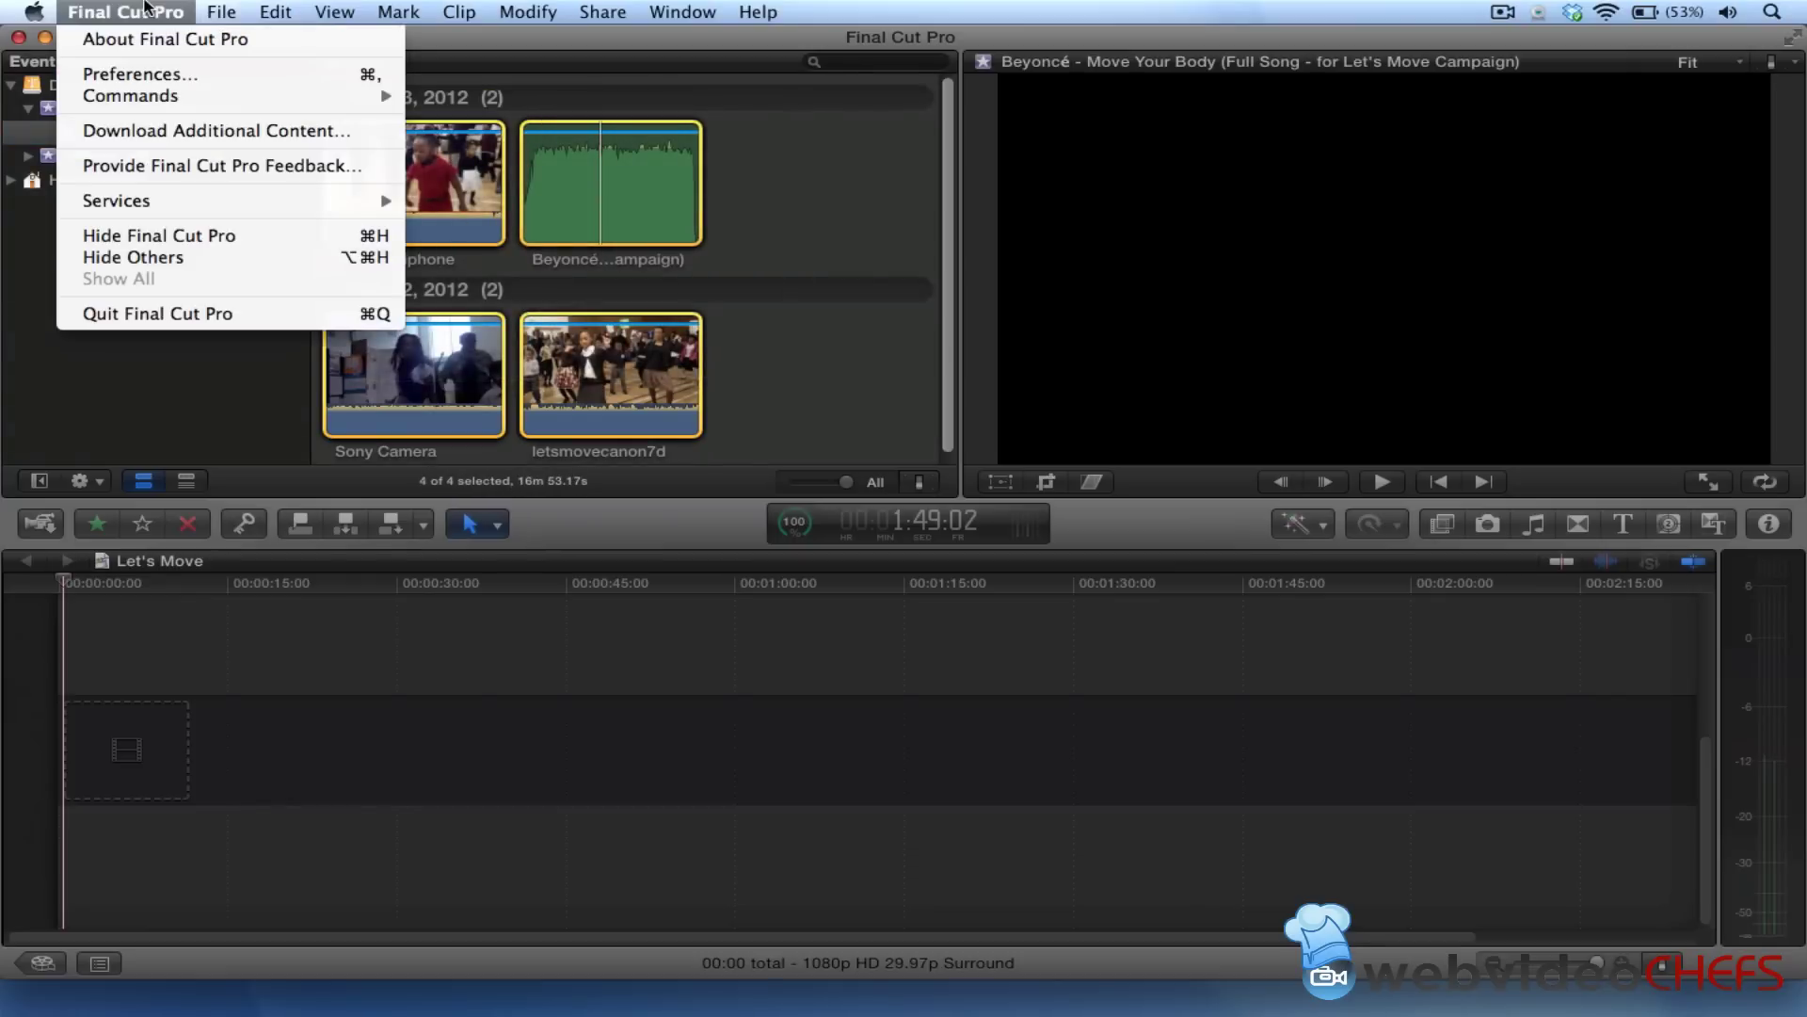
left_click(743, 70)
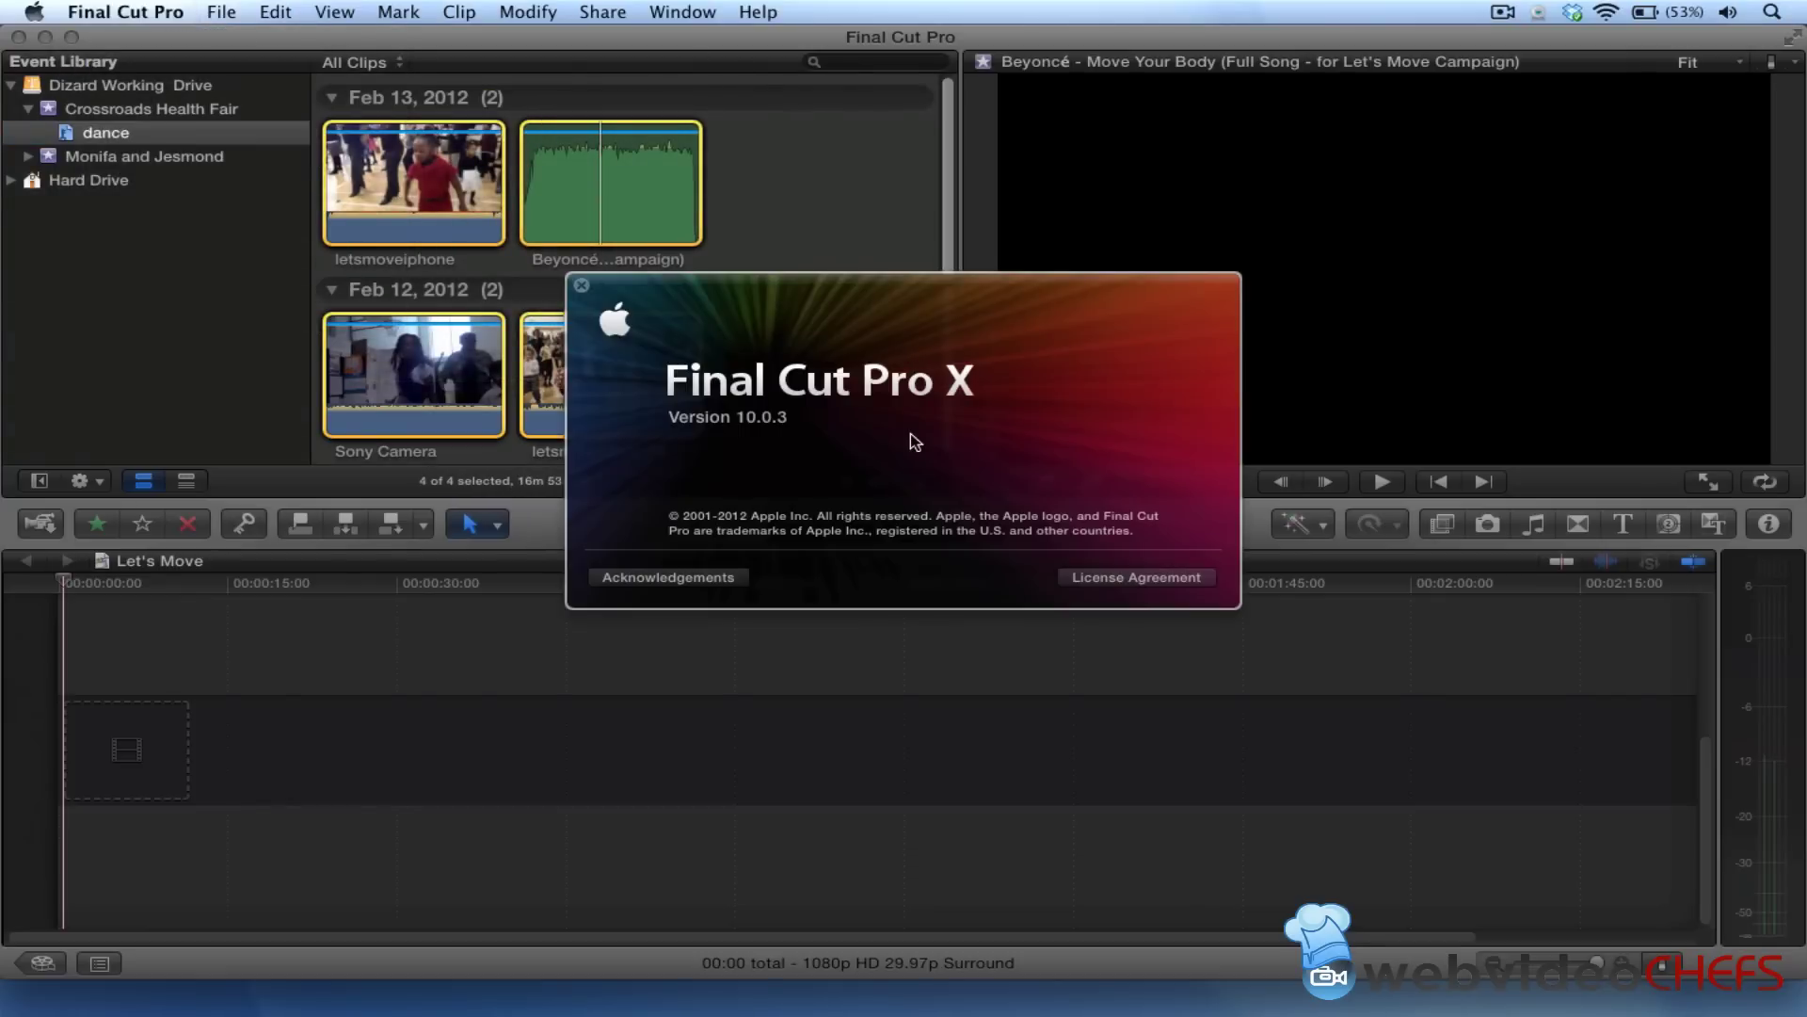
left_click(825, 183)
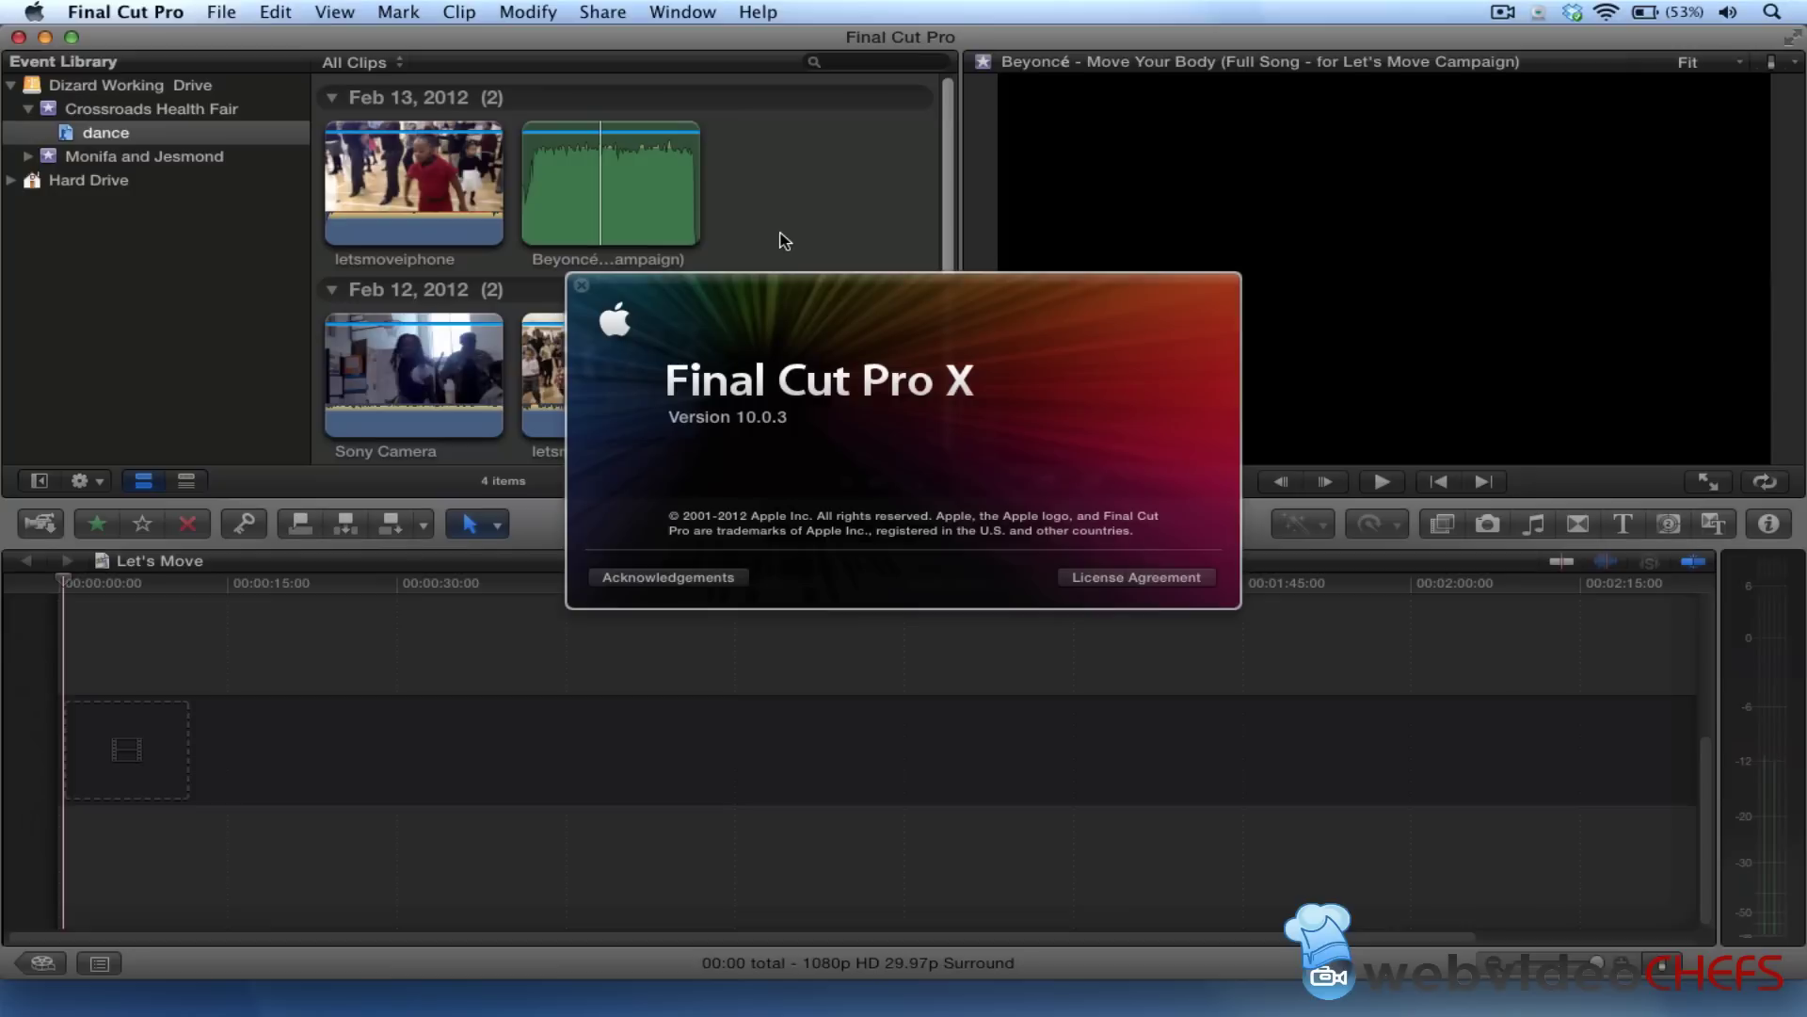
left_click(582, 285)
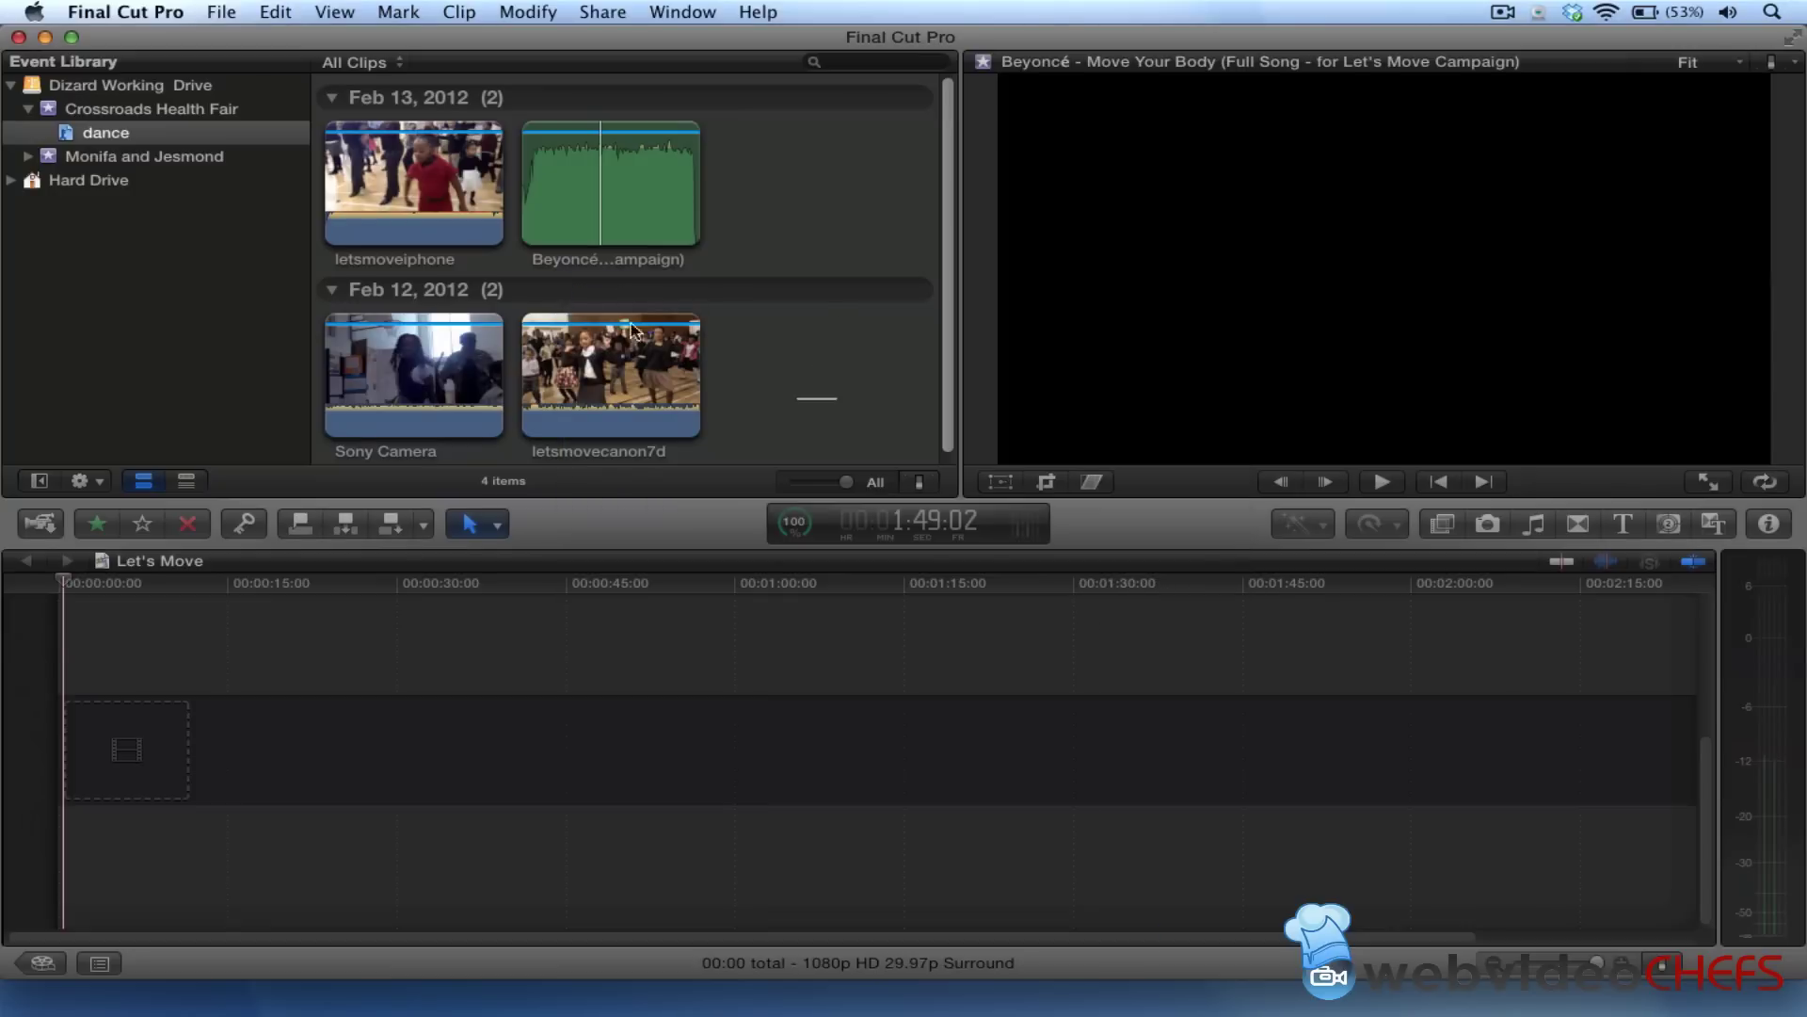
left_click_drag(839, 401, 339, 96)
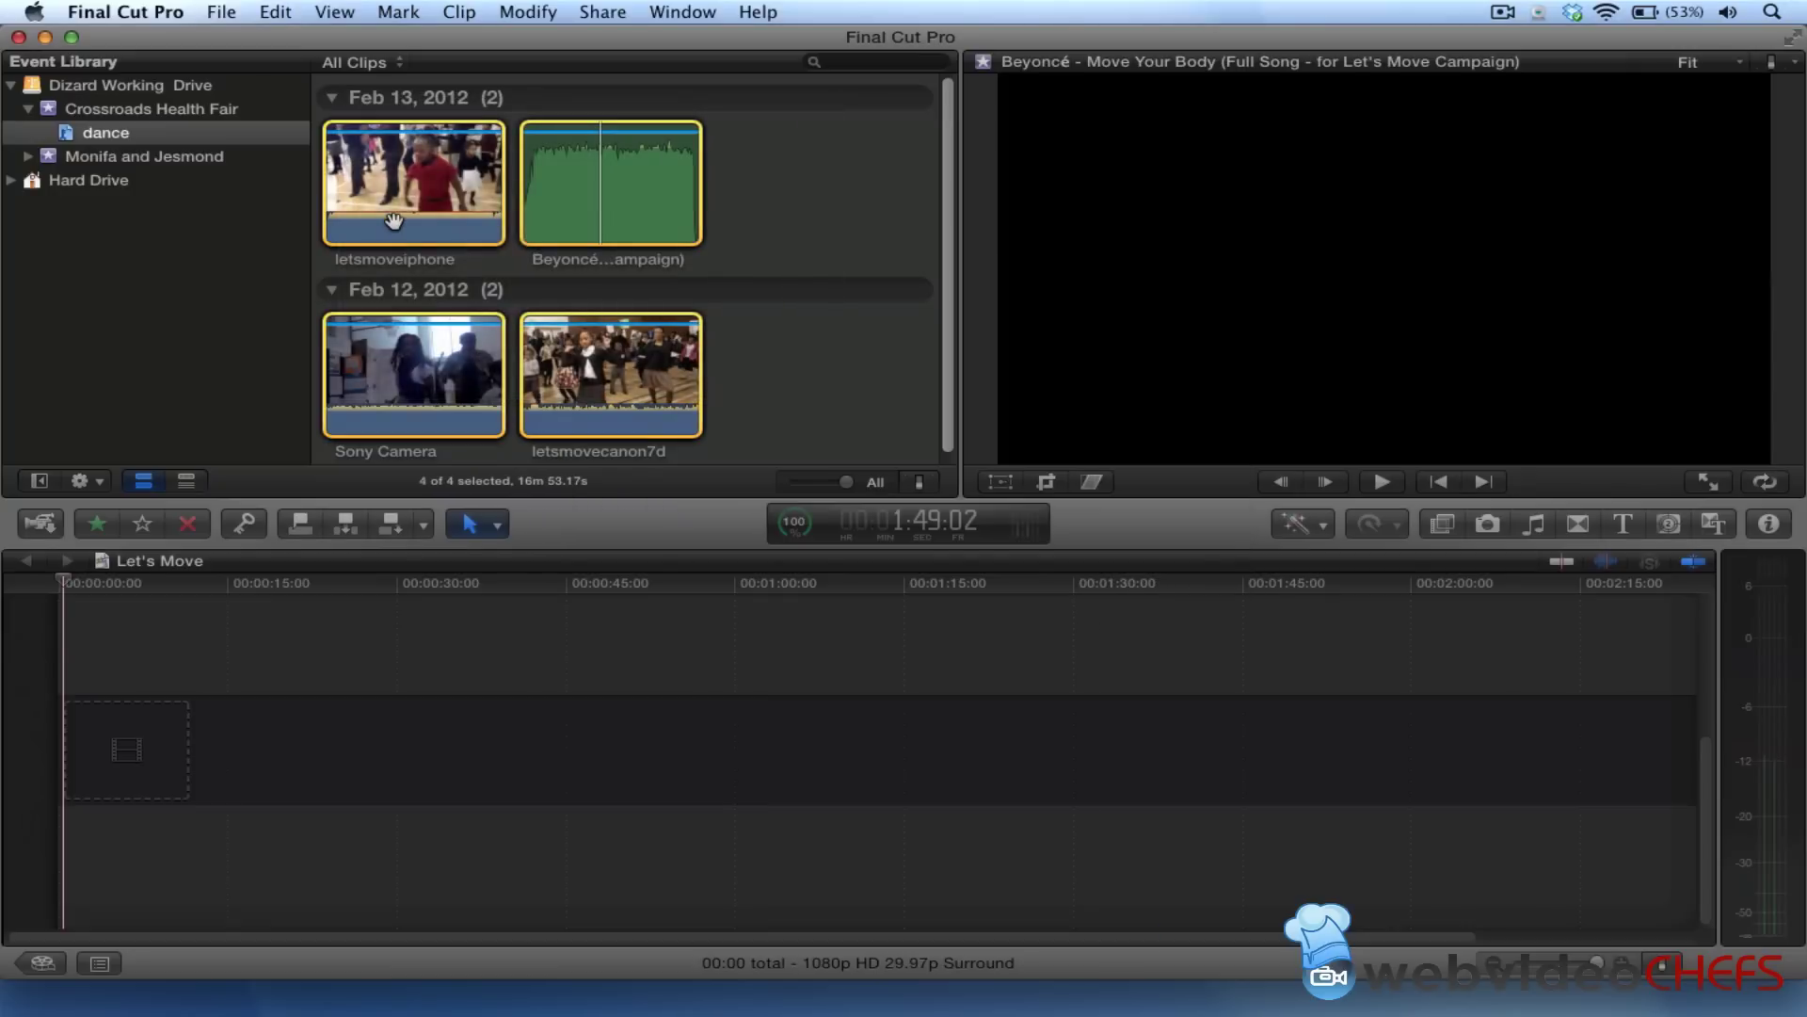
Make an automatic, audio-synced multicam clip named 'Dizard Multiclip' from the four selected clips
right_click(396, 224)
left_click(485, 255)
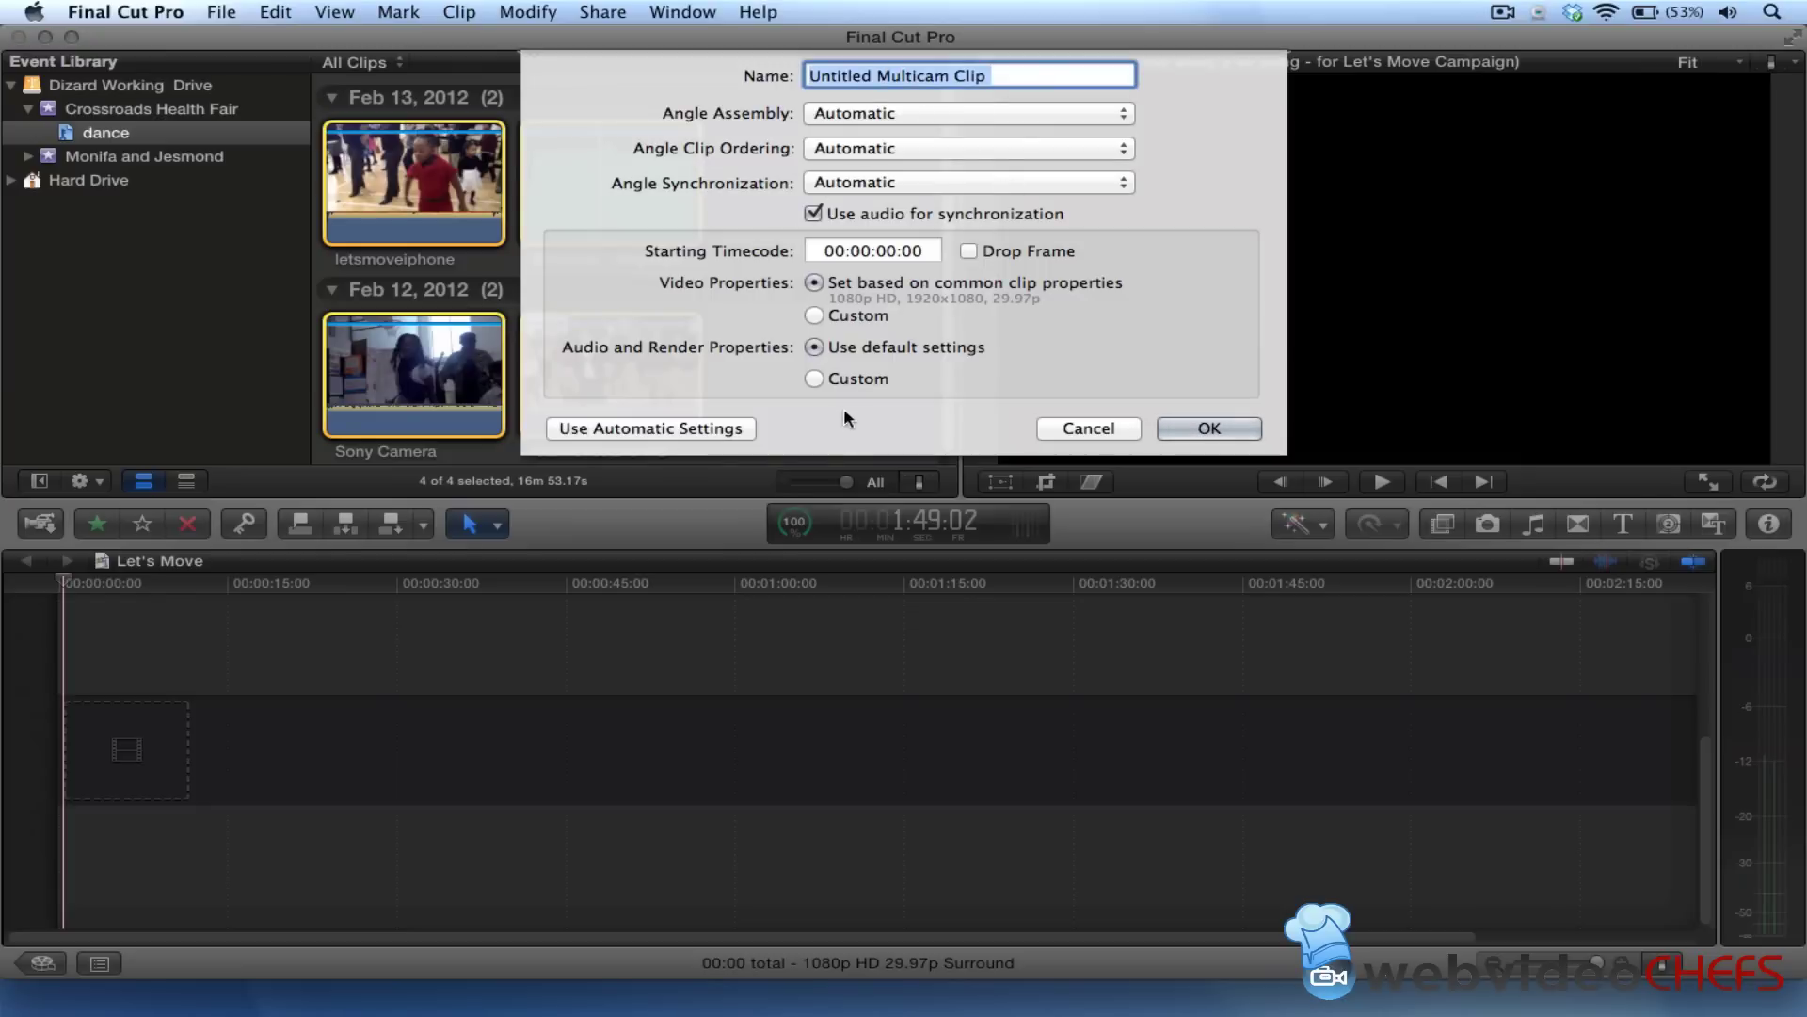
left_click(686, 431)
left_click(716, 164)
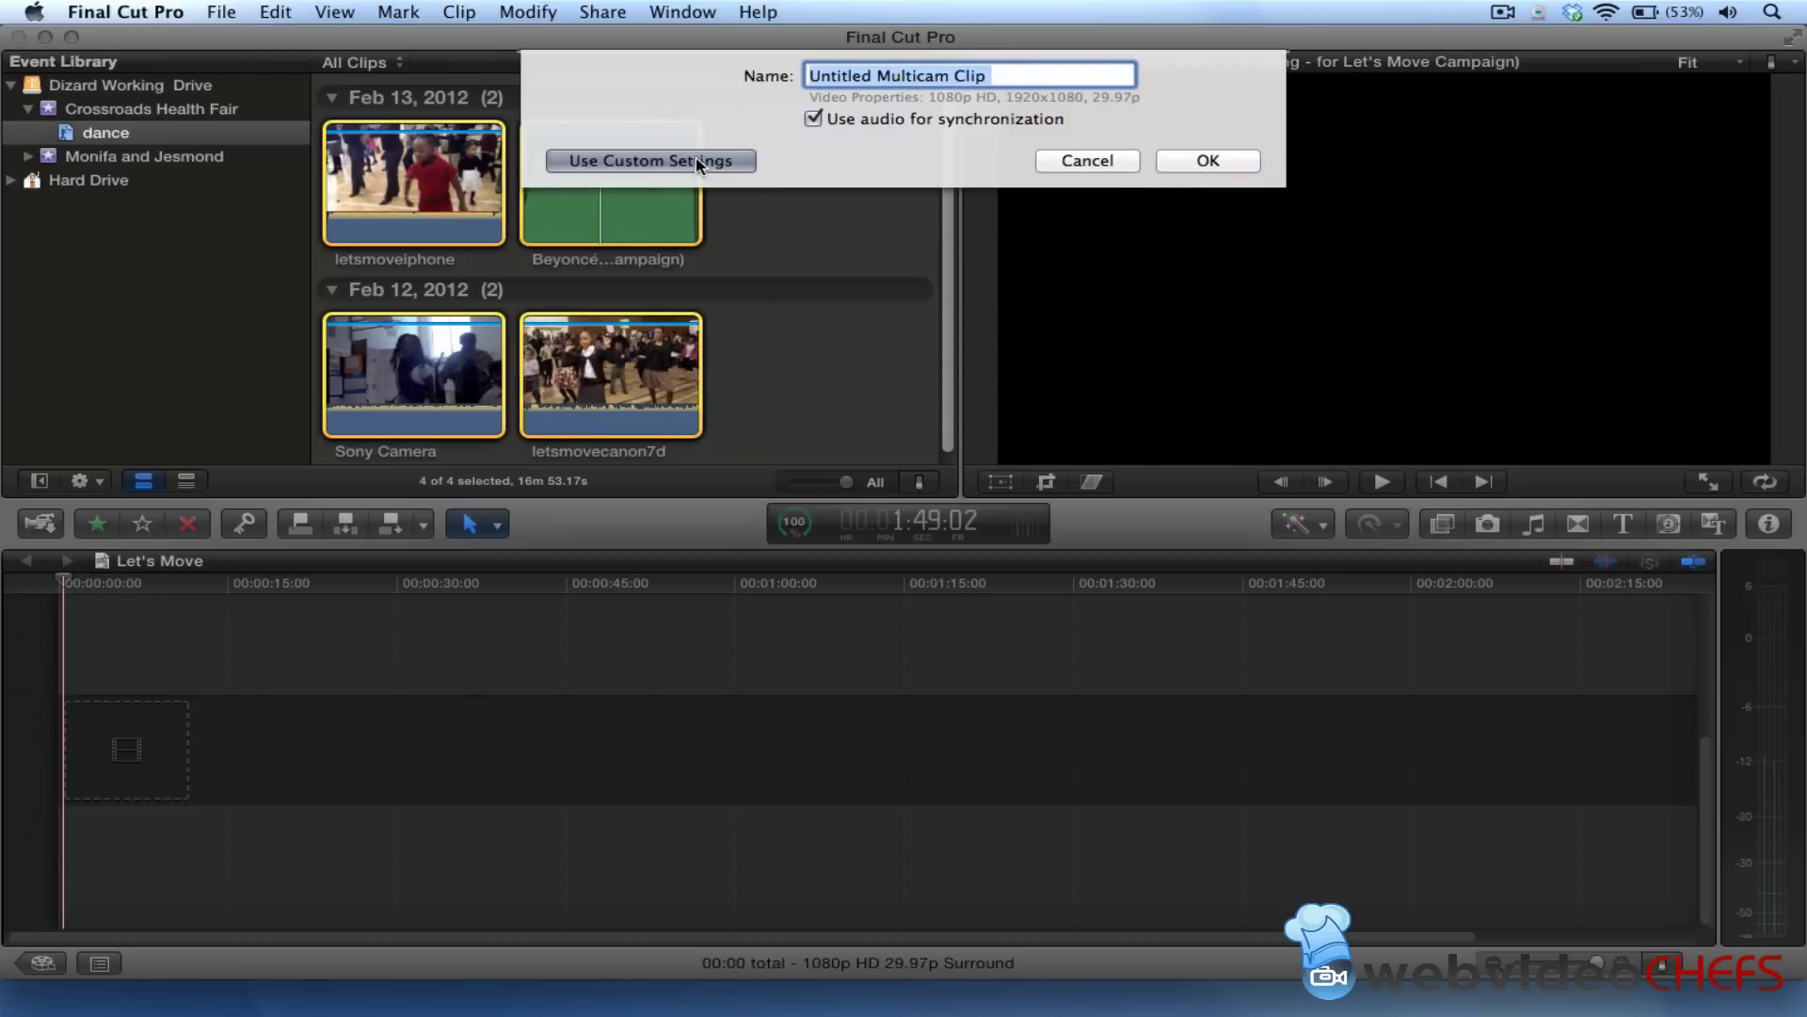
left_click(836, 112)
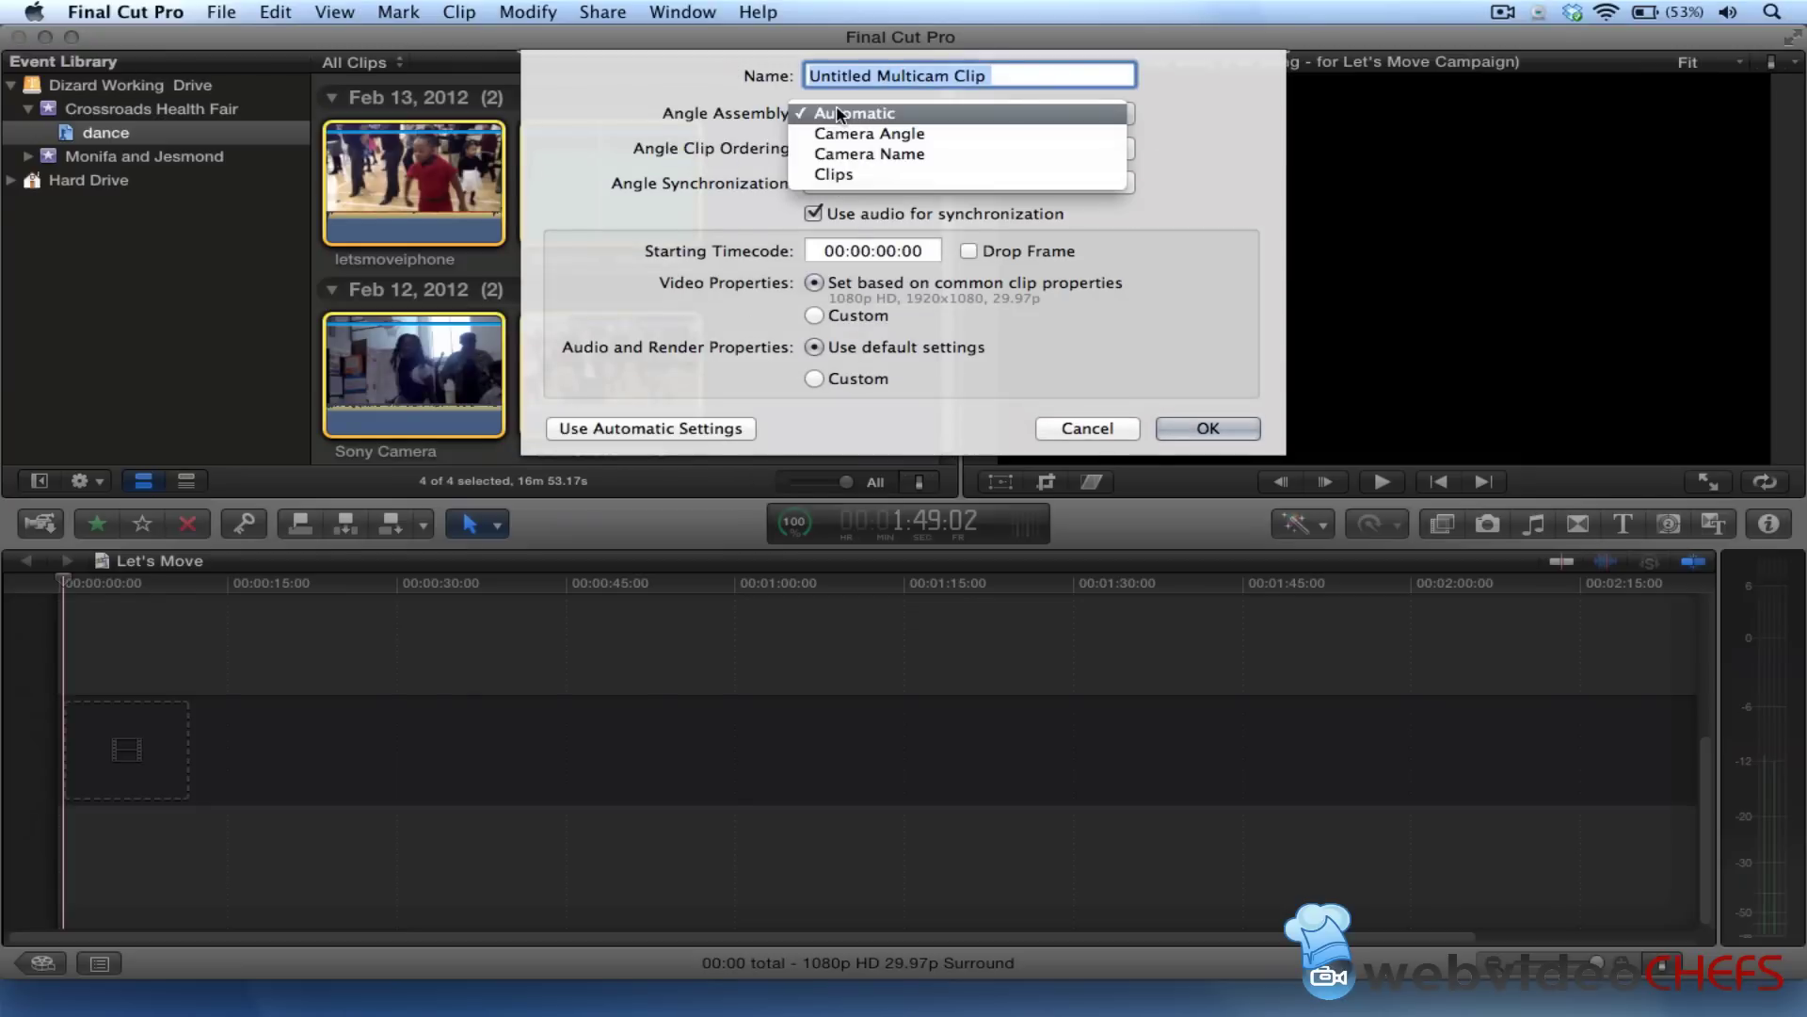
left_click(640, 191)
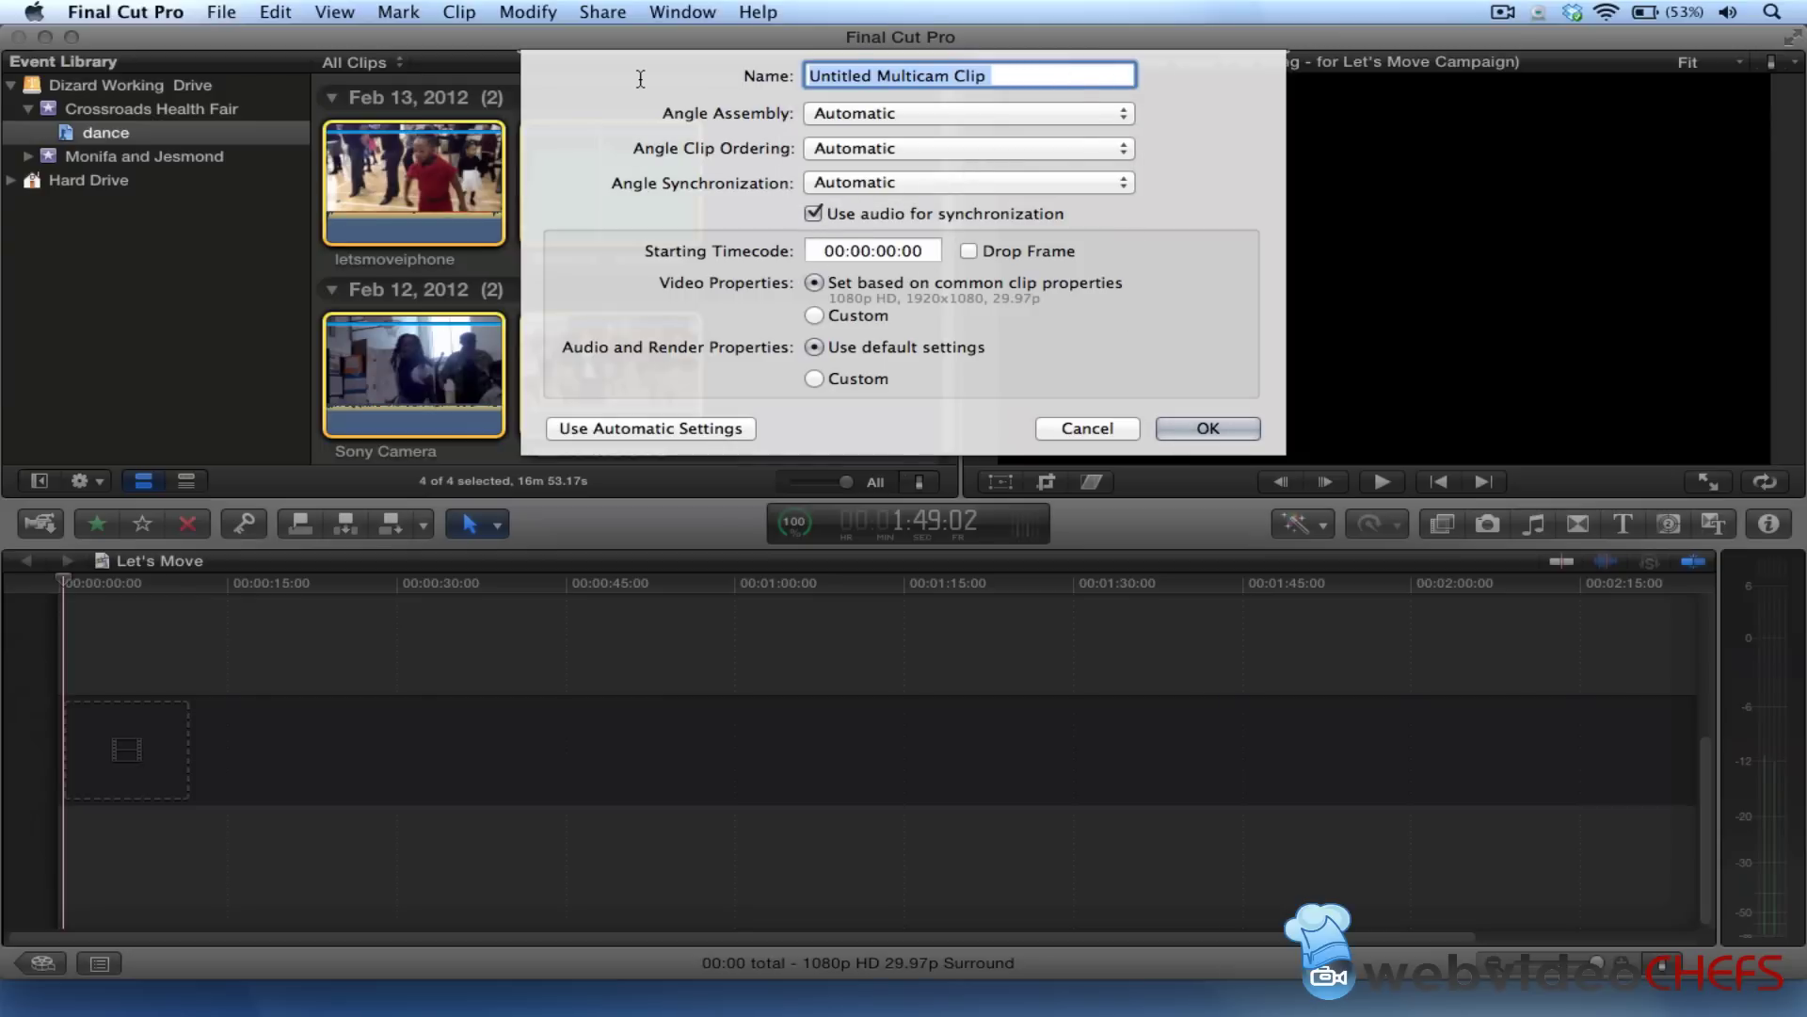
type("Dizard Mul")
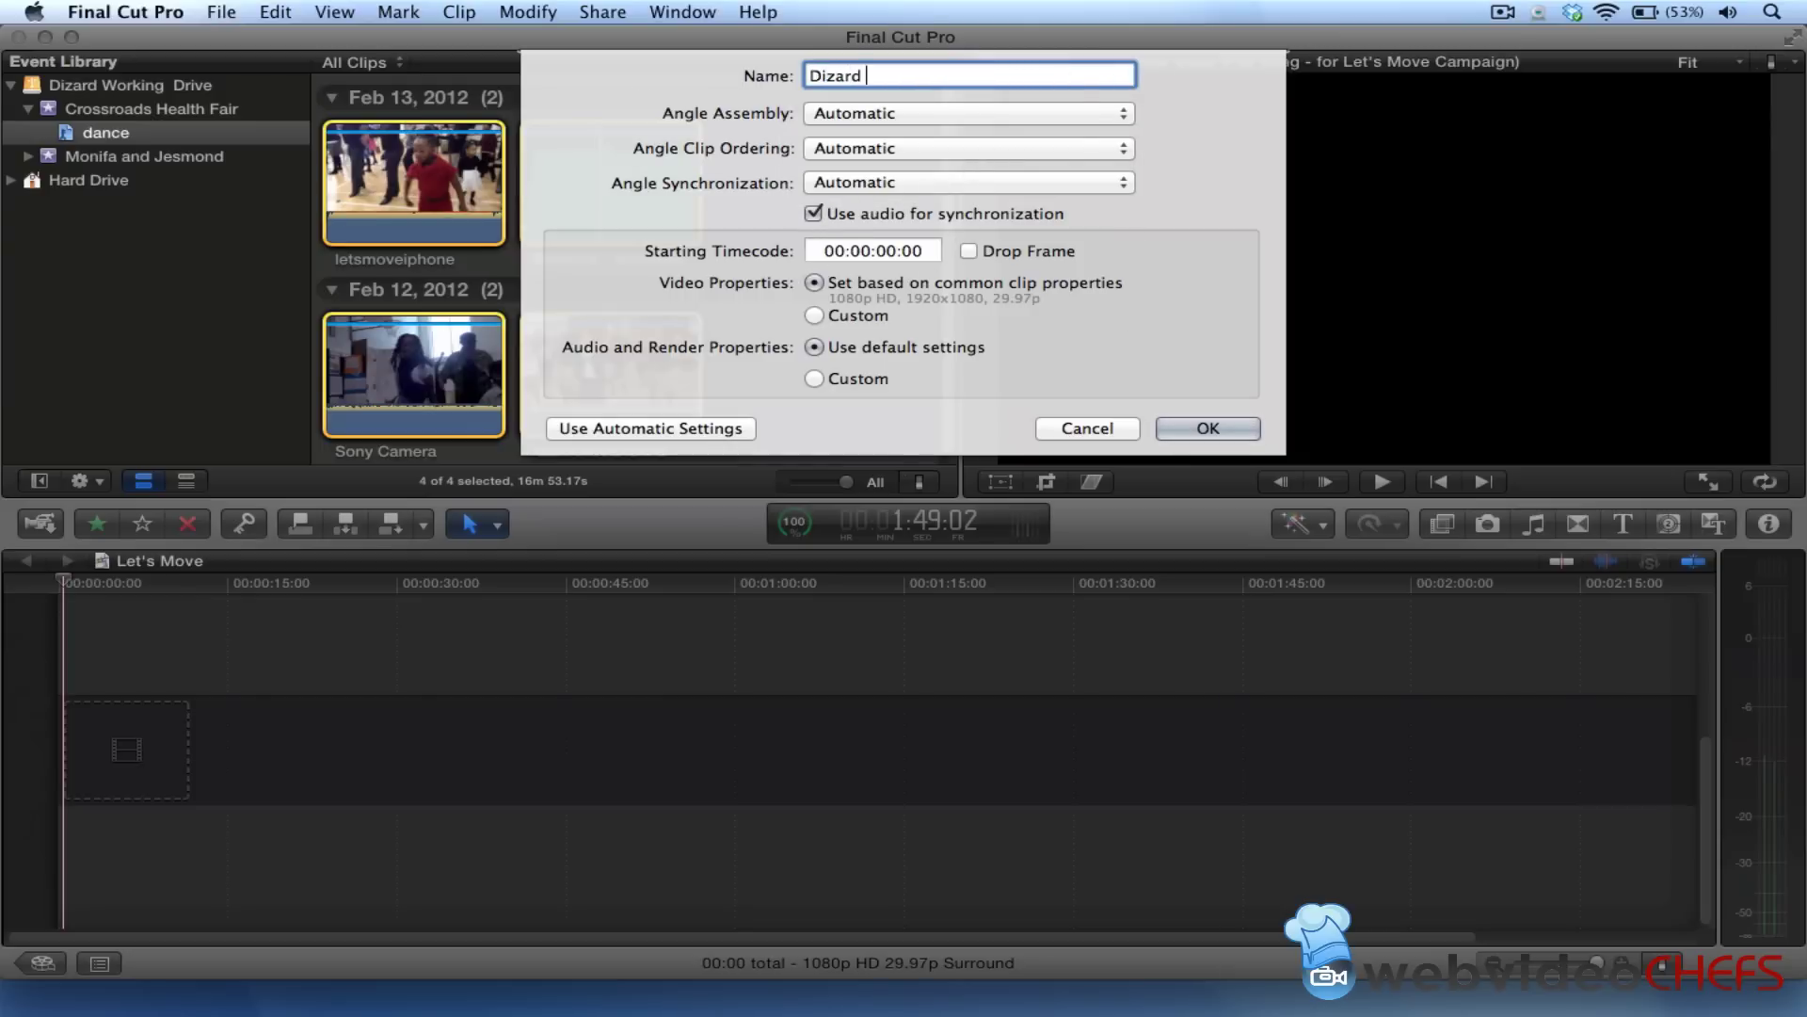
type("ticlip")
left_click(1188, 426)
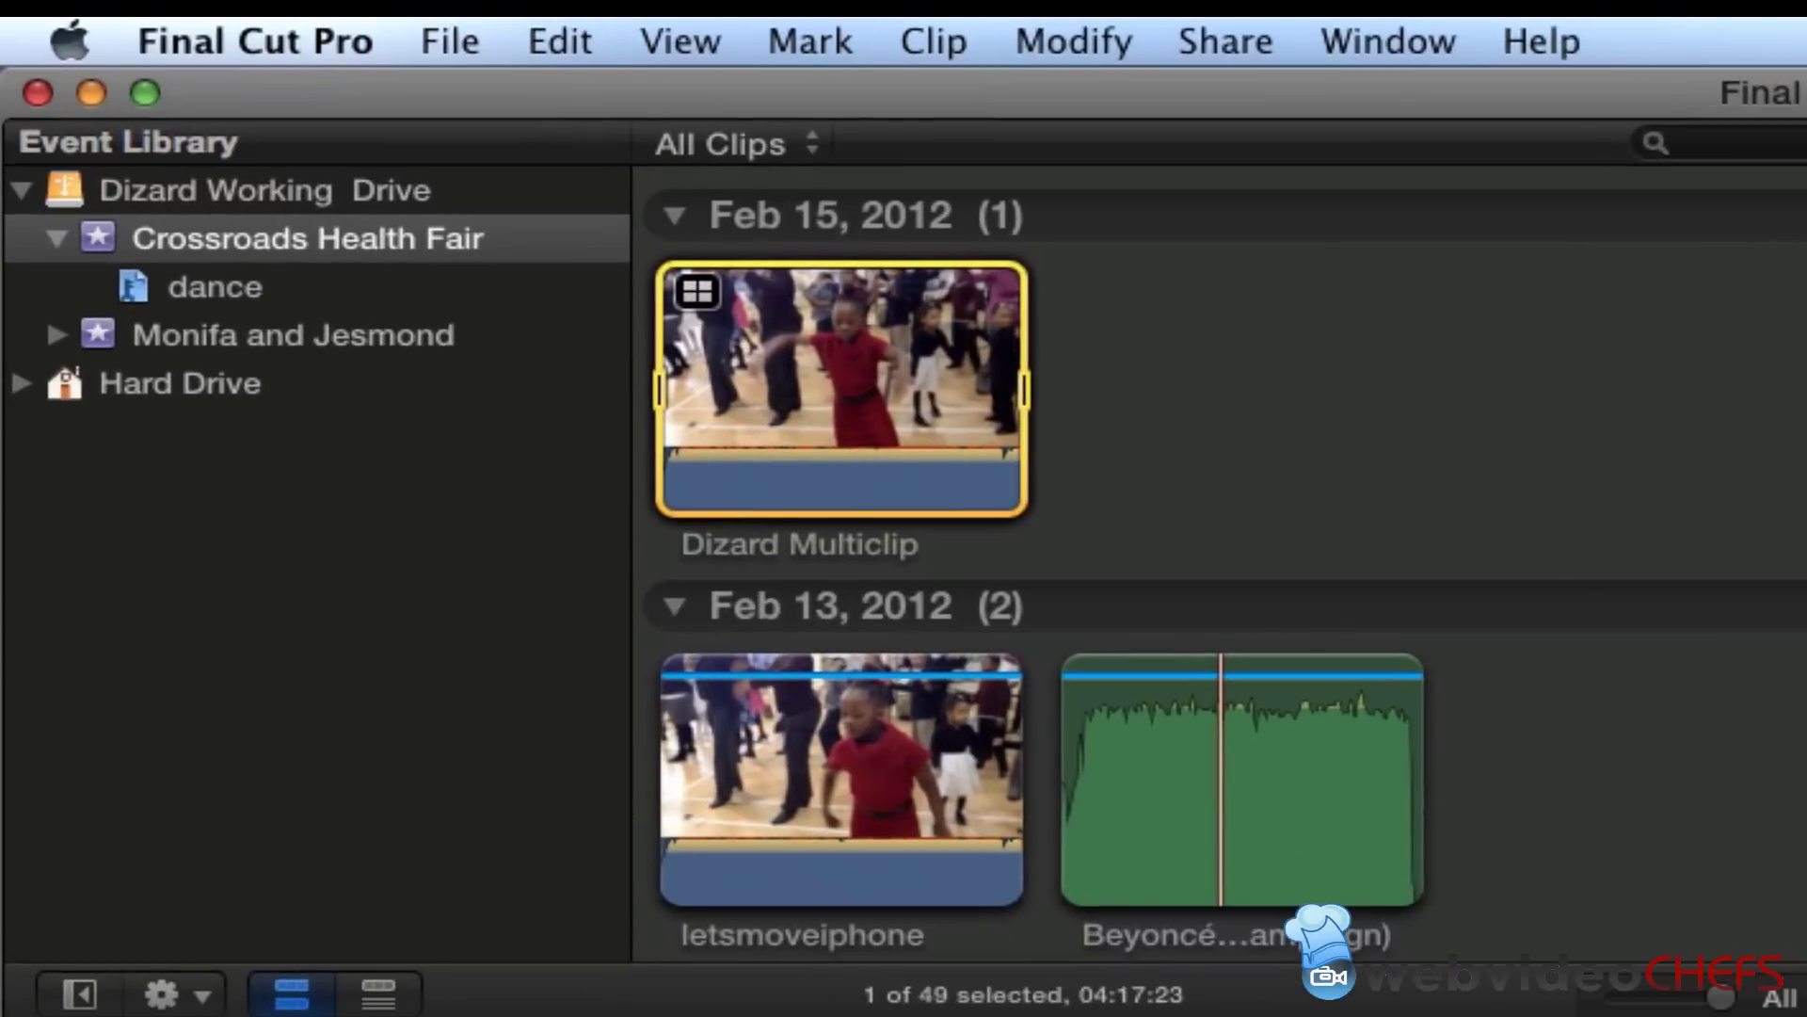
Apply the dance keyword to Dizard Multiclip in the Crossroads Health Fair event
scroll(1767, 233, "down", 5)
scroll(1767, 234, "up", 5)
left_click(180, 301)
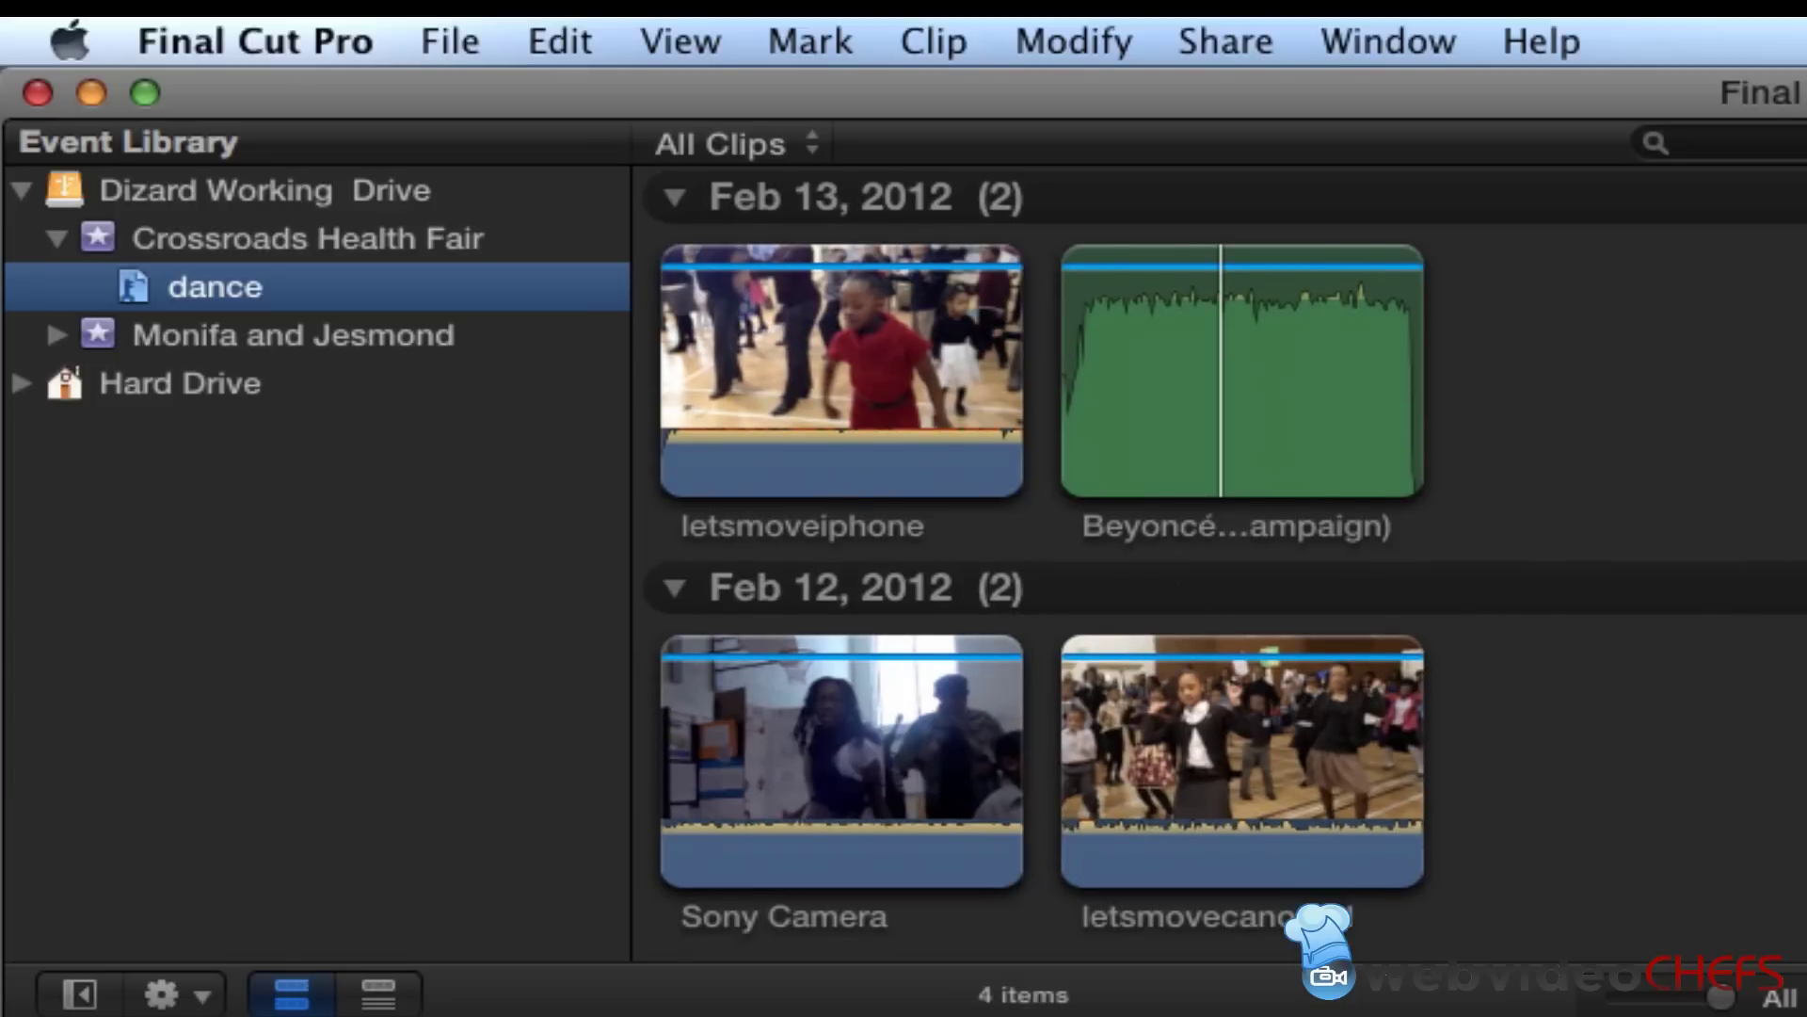
left_click(296, 239)
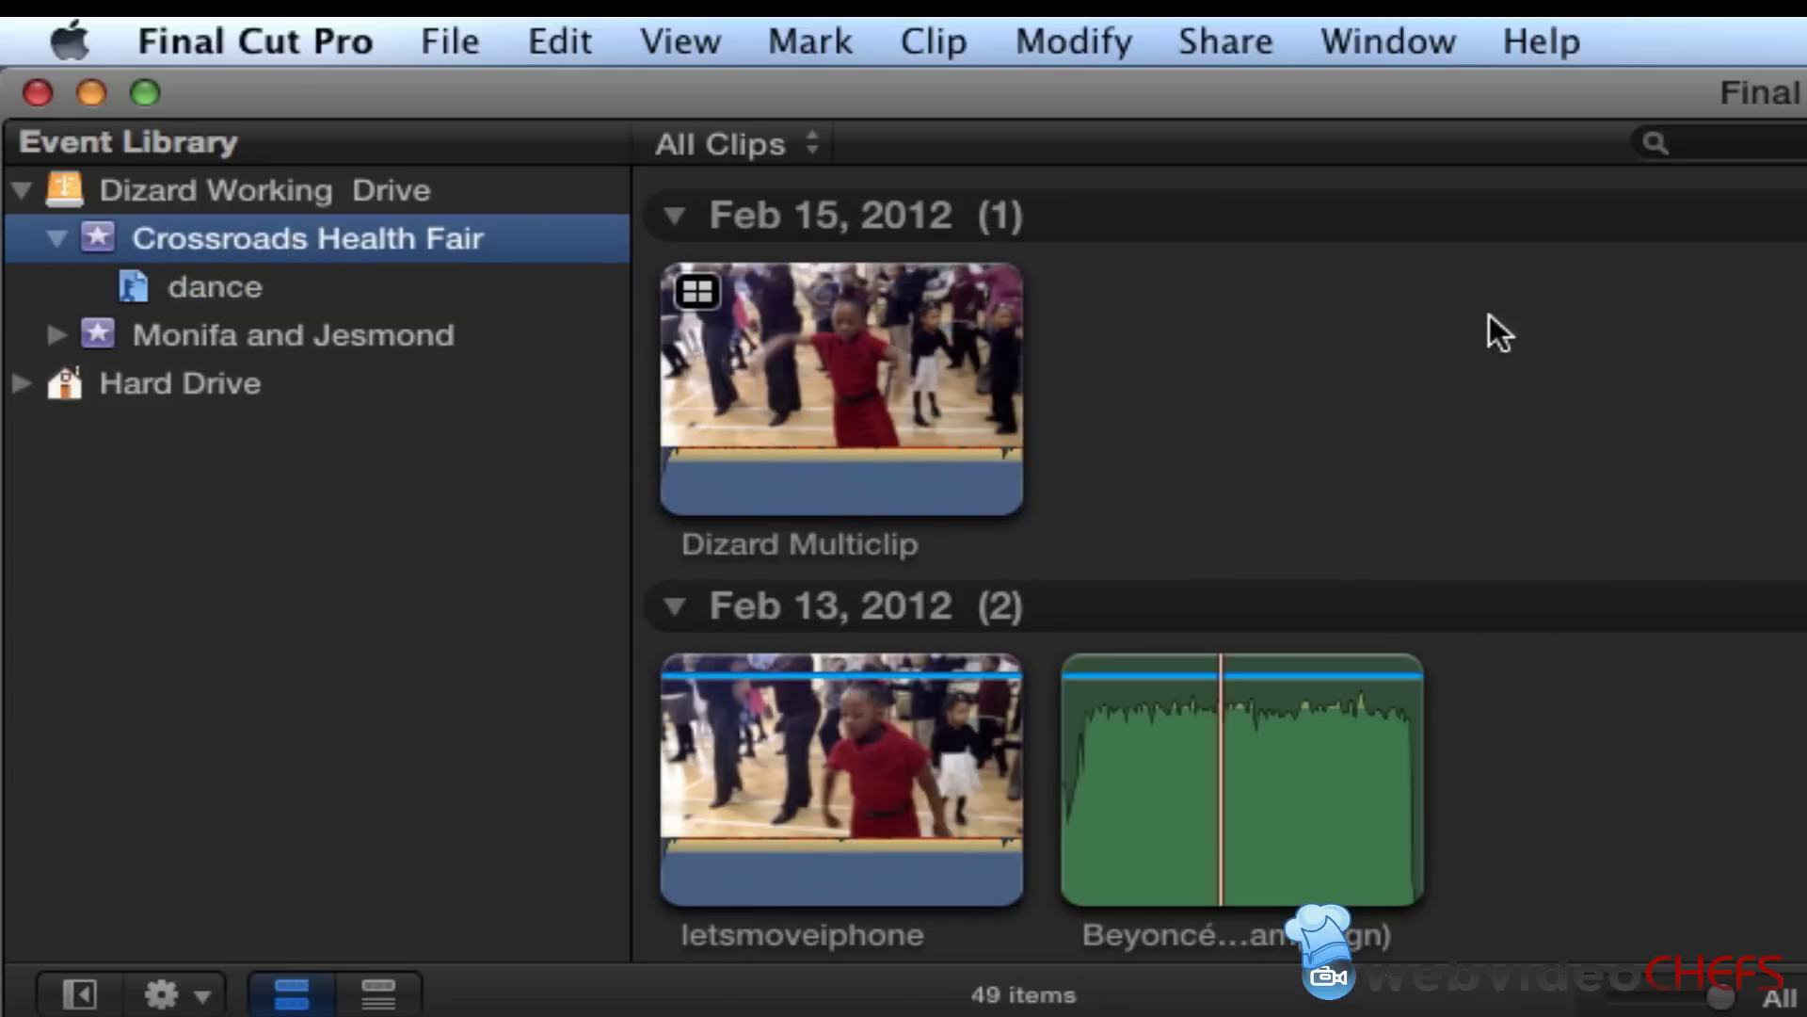
left_click(939, 403)
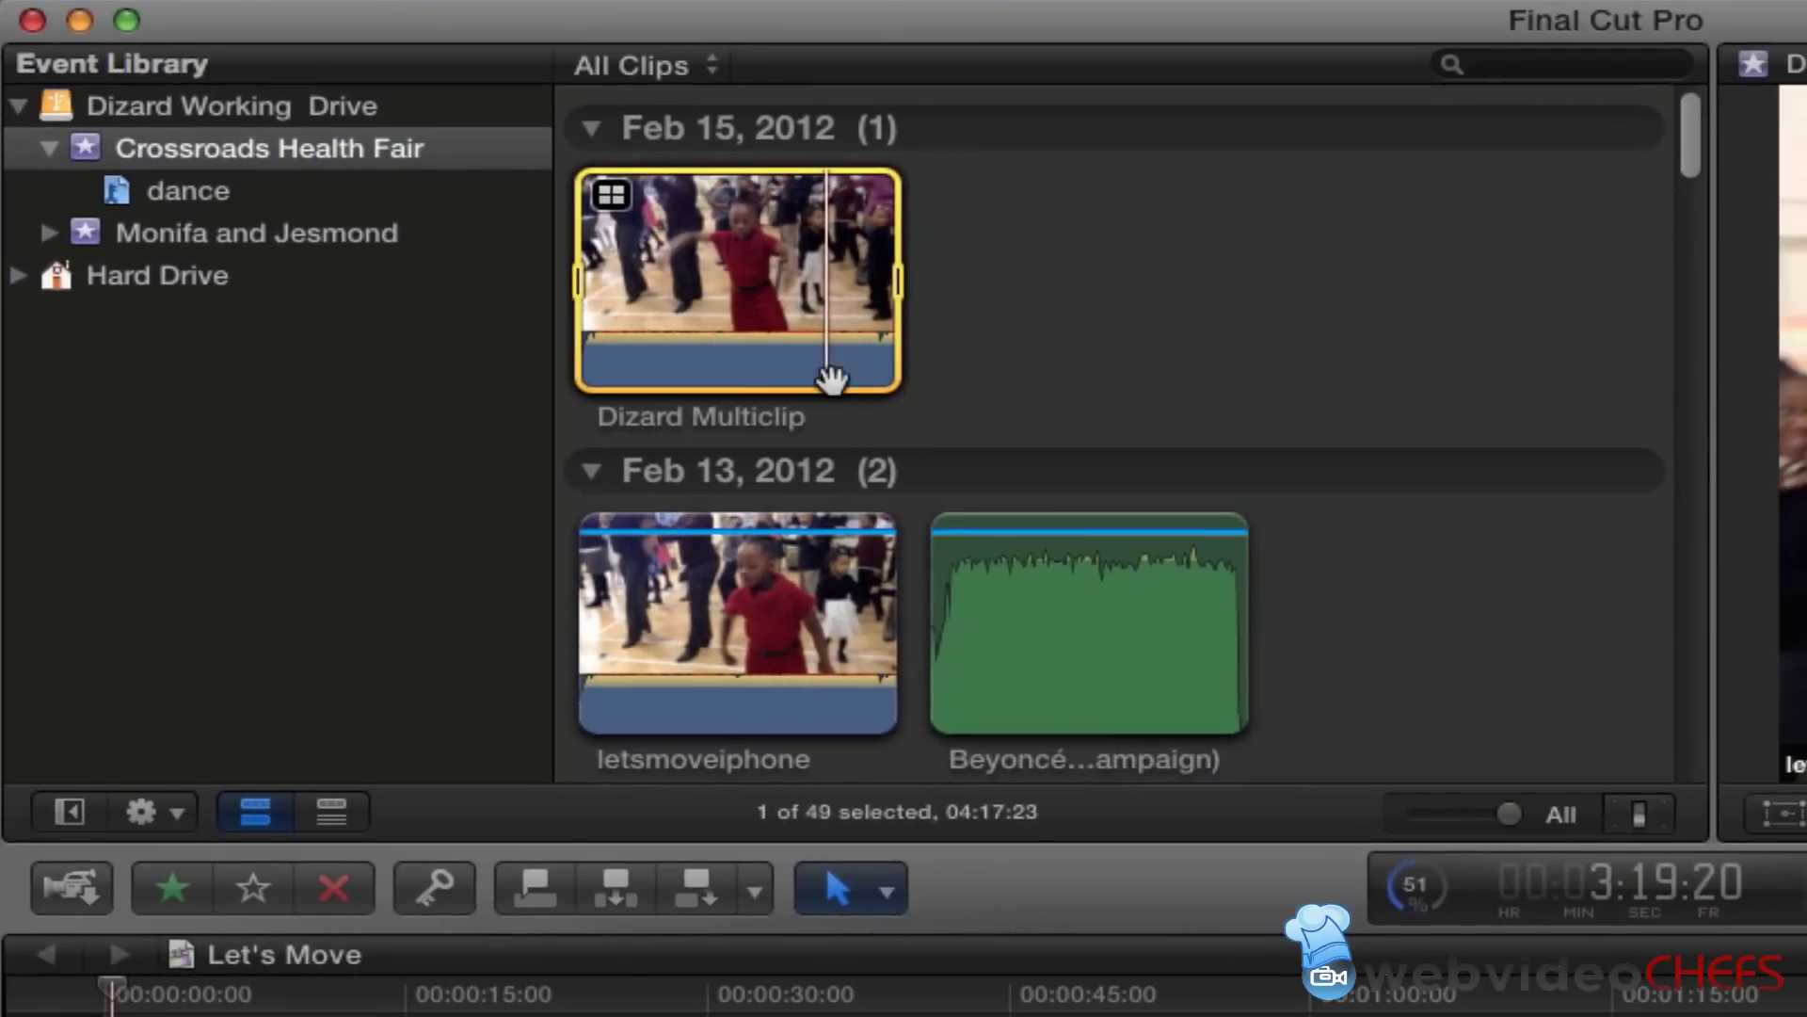
left_click(435, 888)
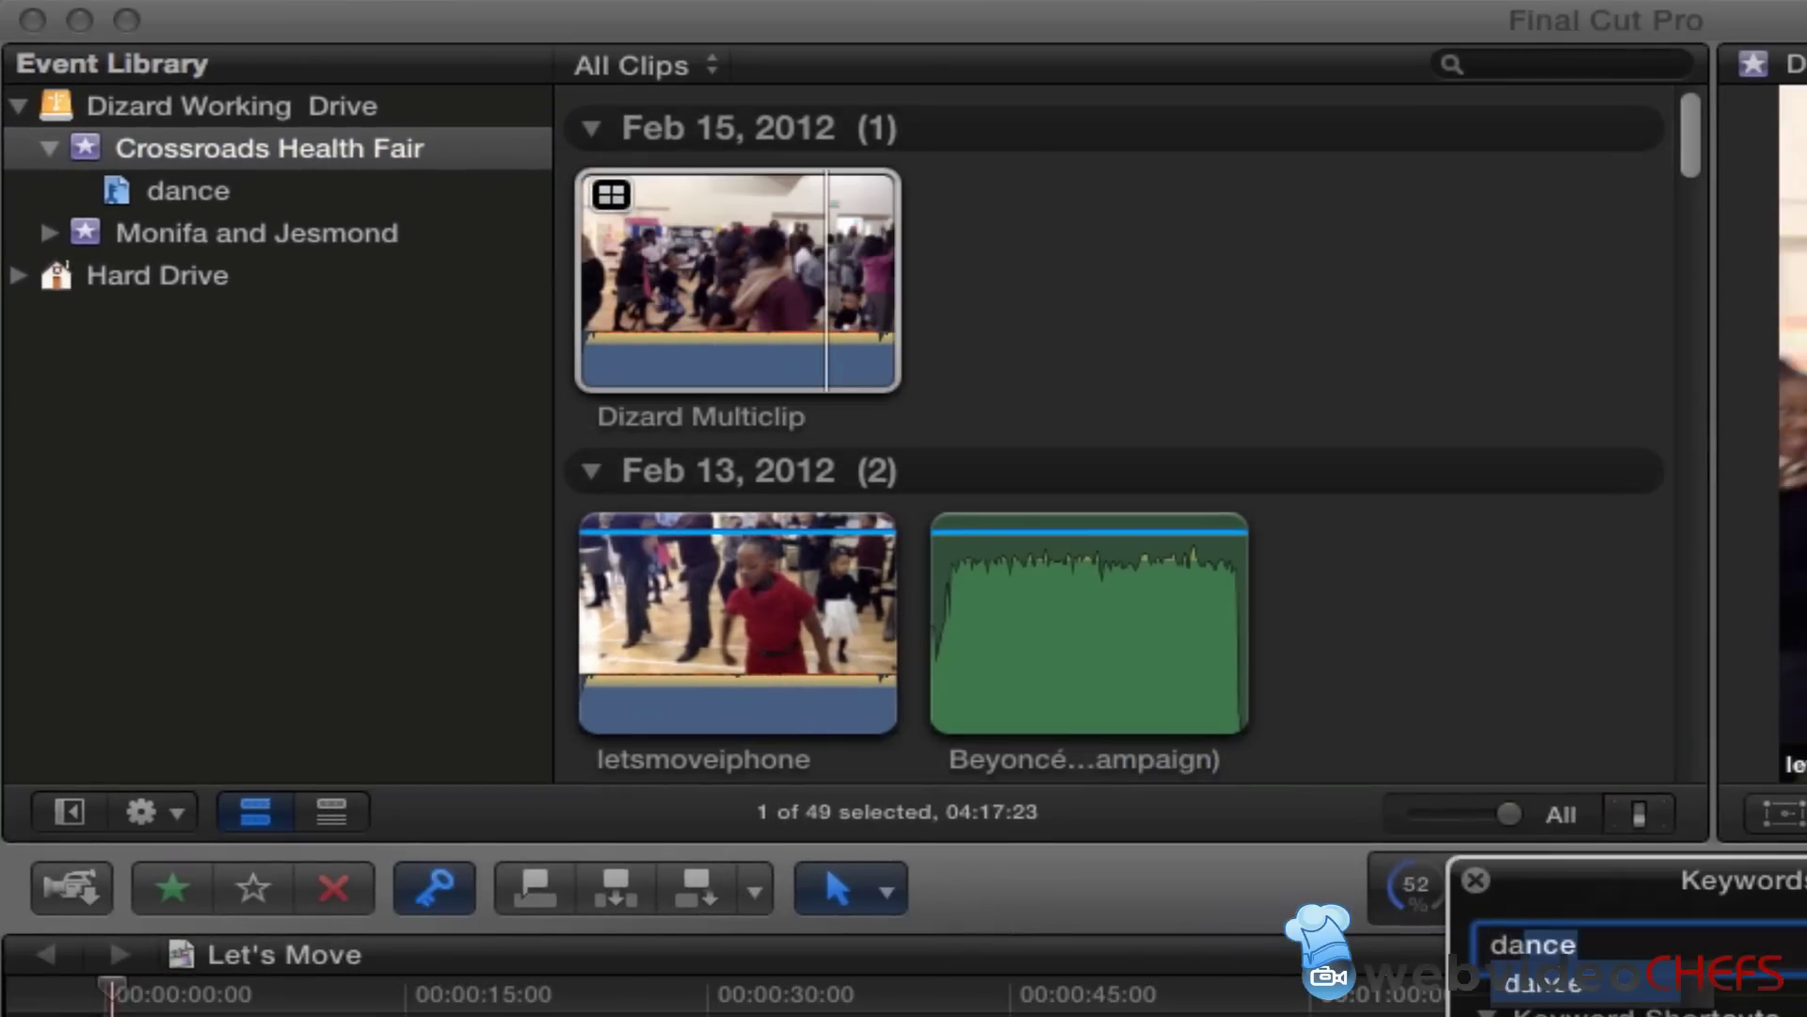
key("Return")
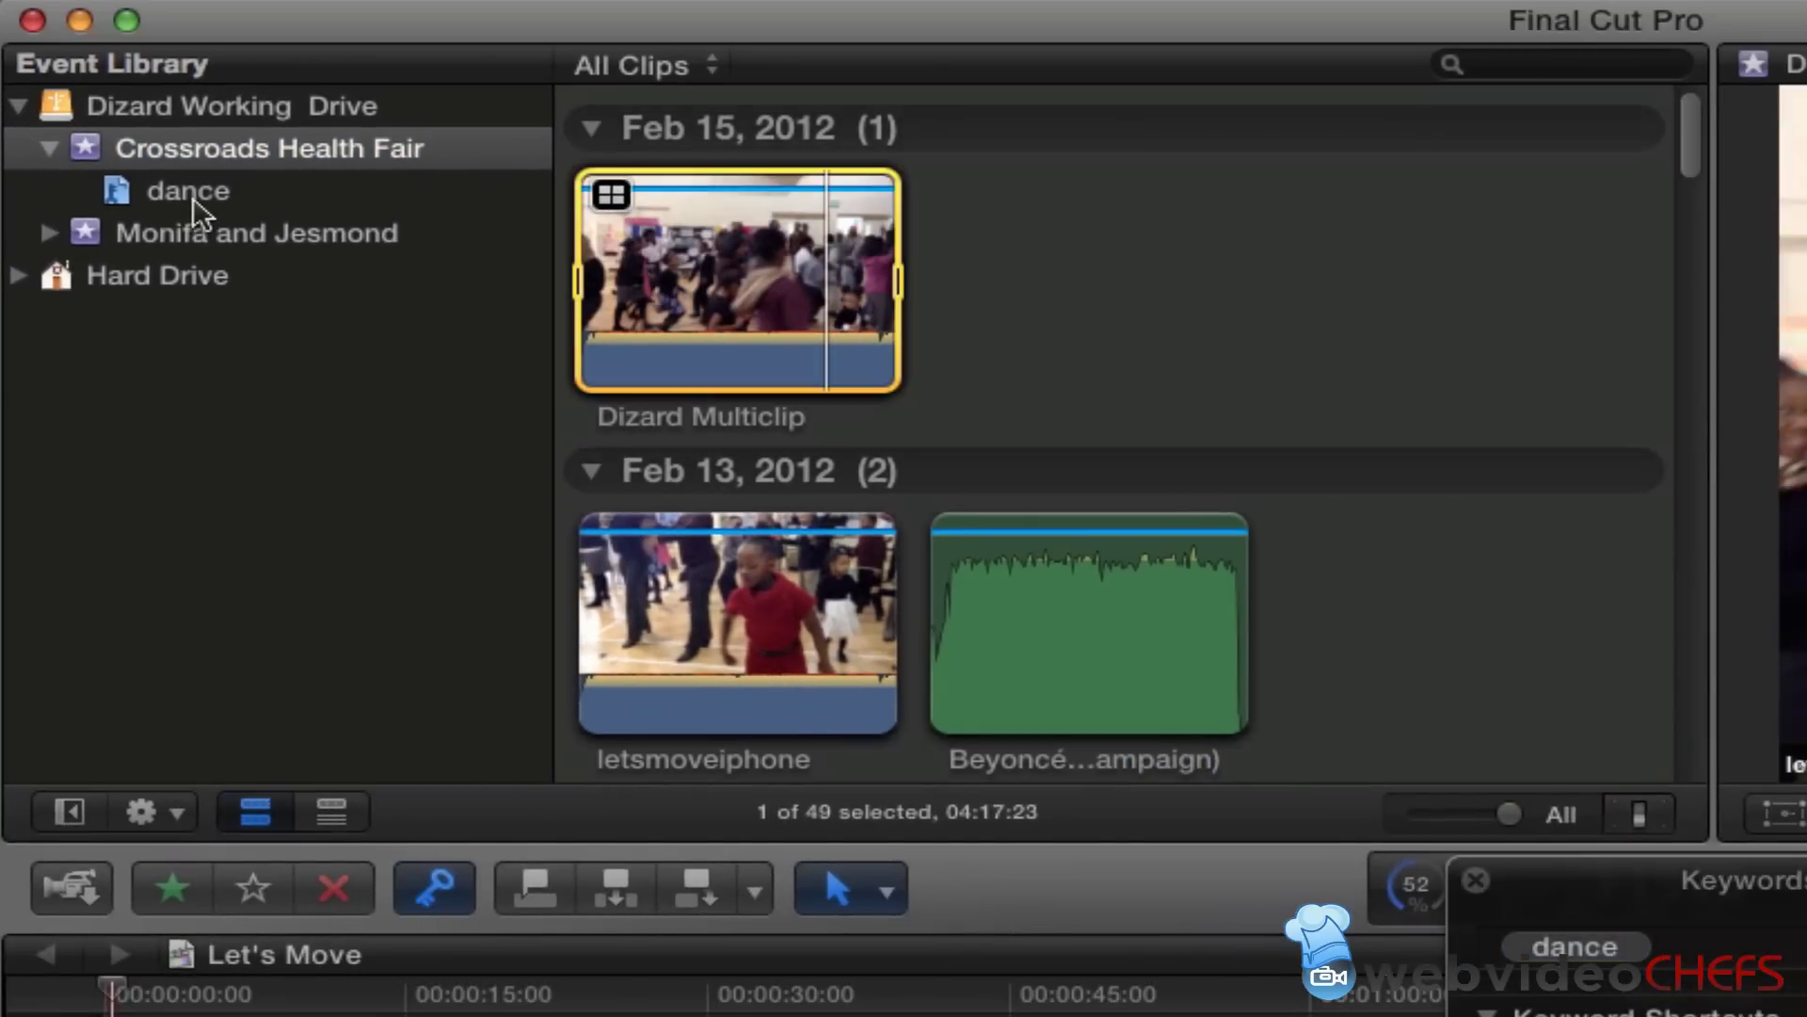
Close the Keyword Editor and select Dizard Multiclip in the dance collection
left_click(193, 201)
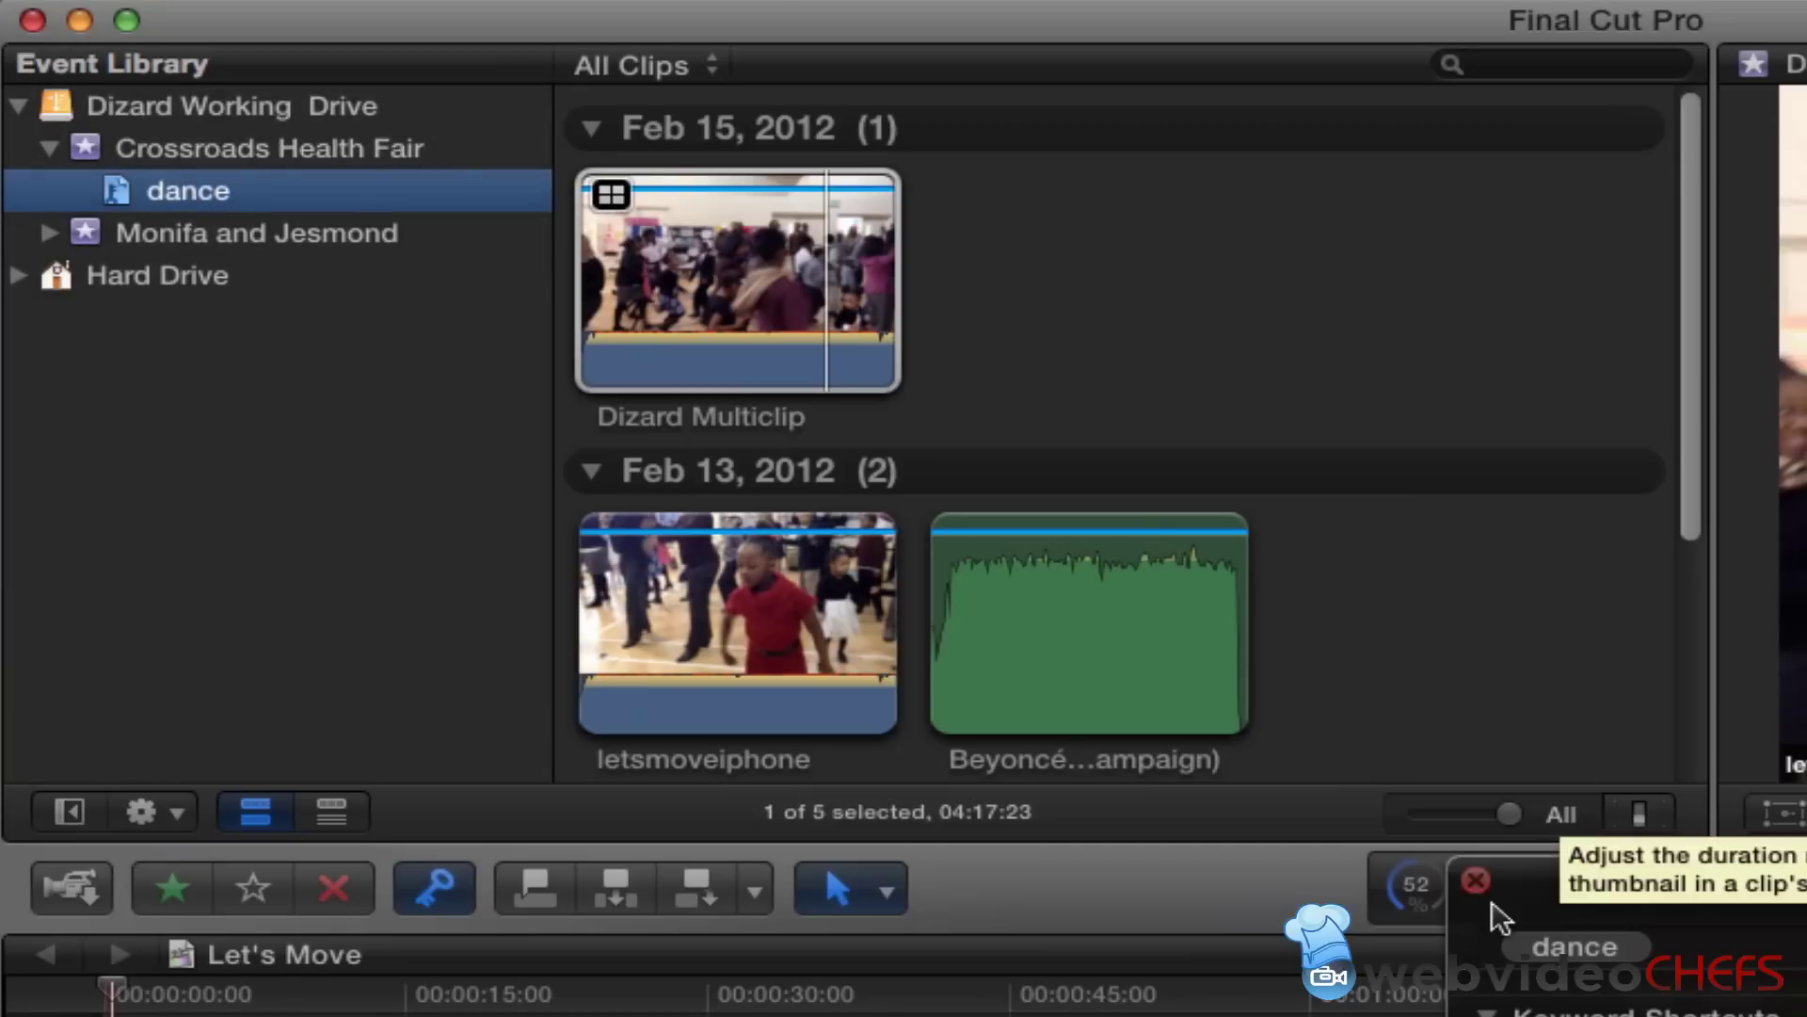
left_click(1478, 878)
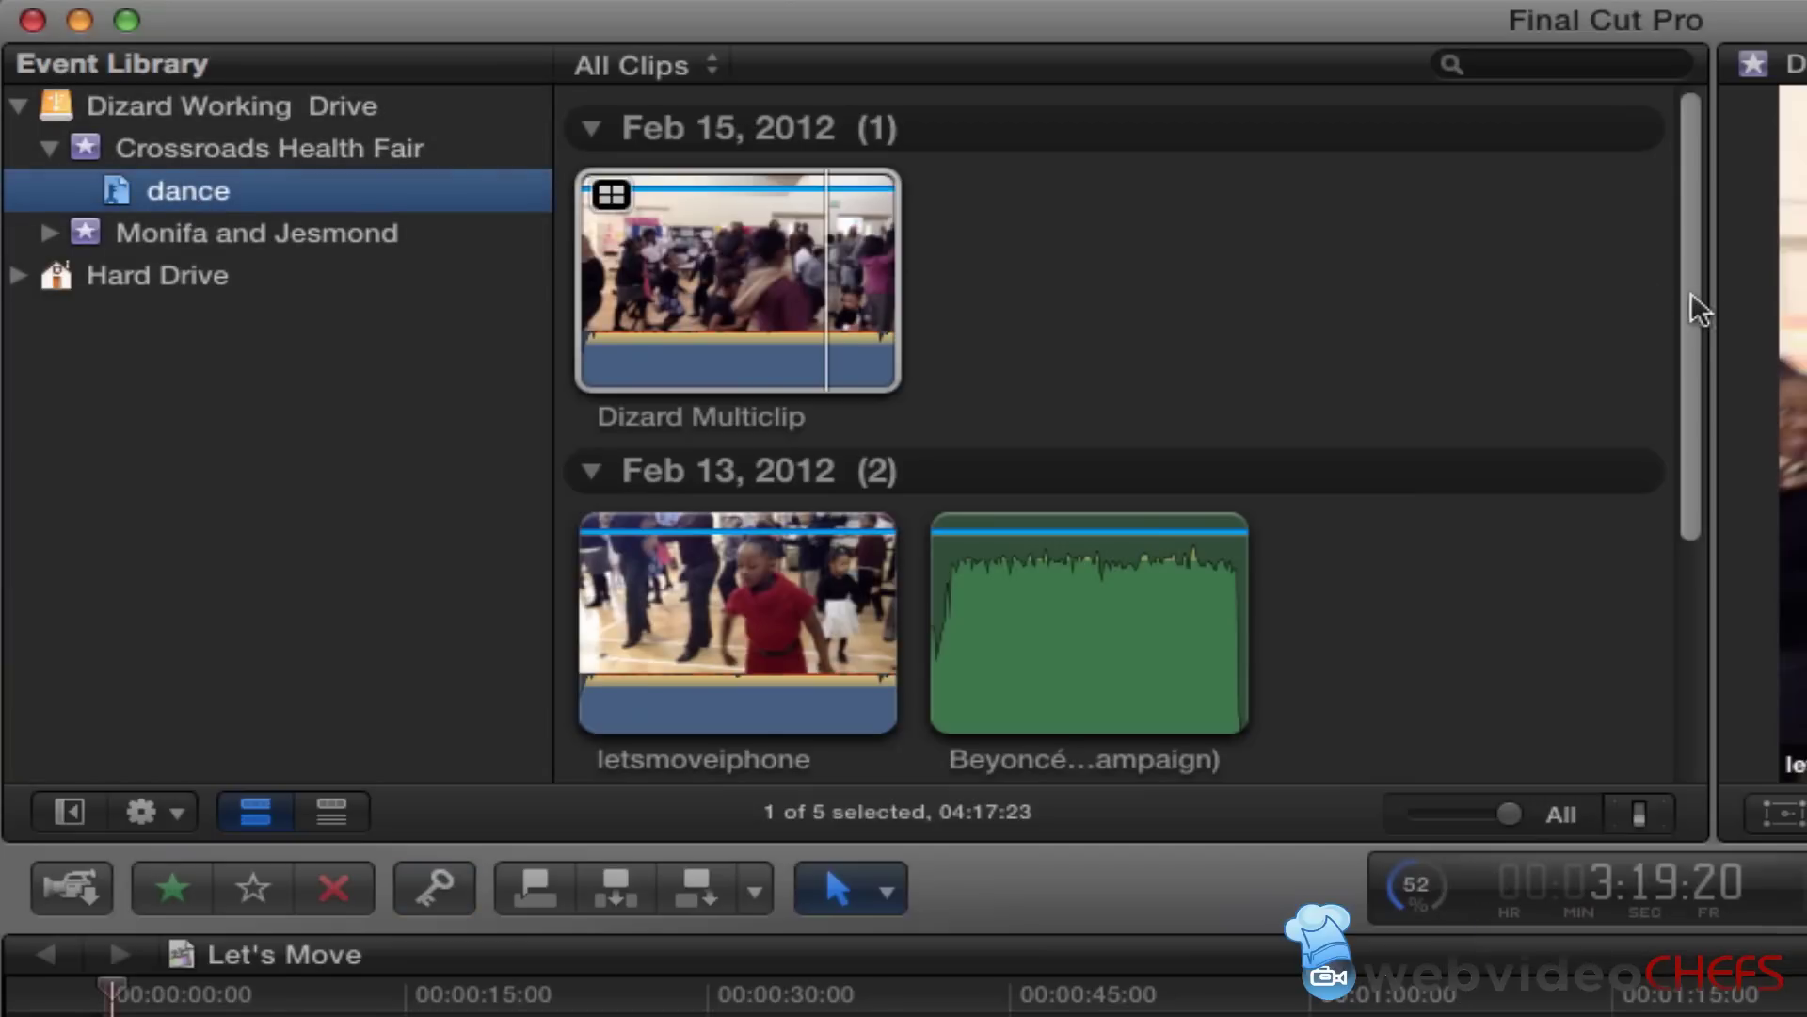
left_click_drag(1699, 325, 1618, 101)
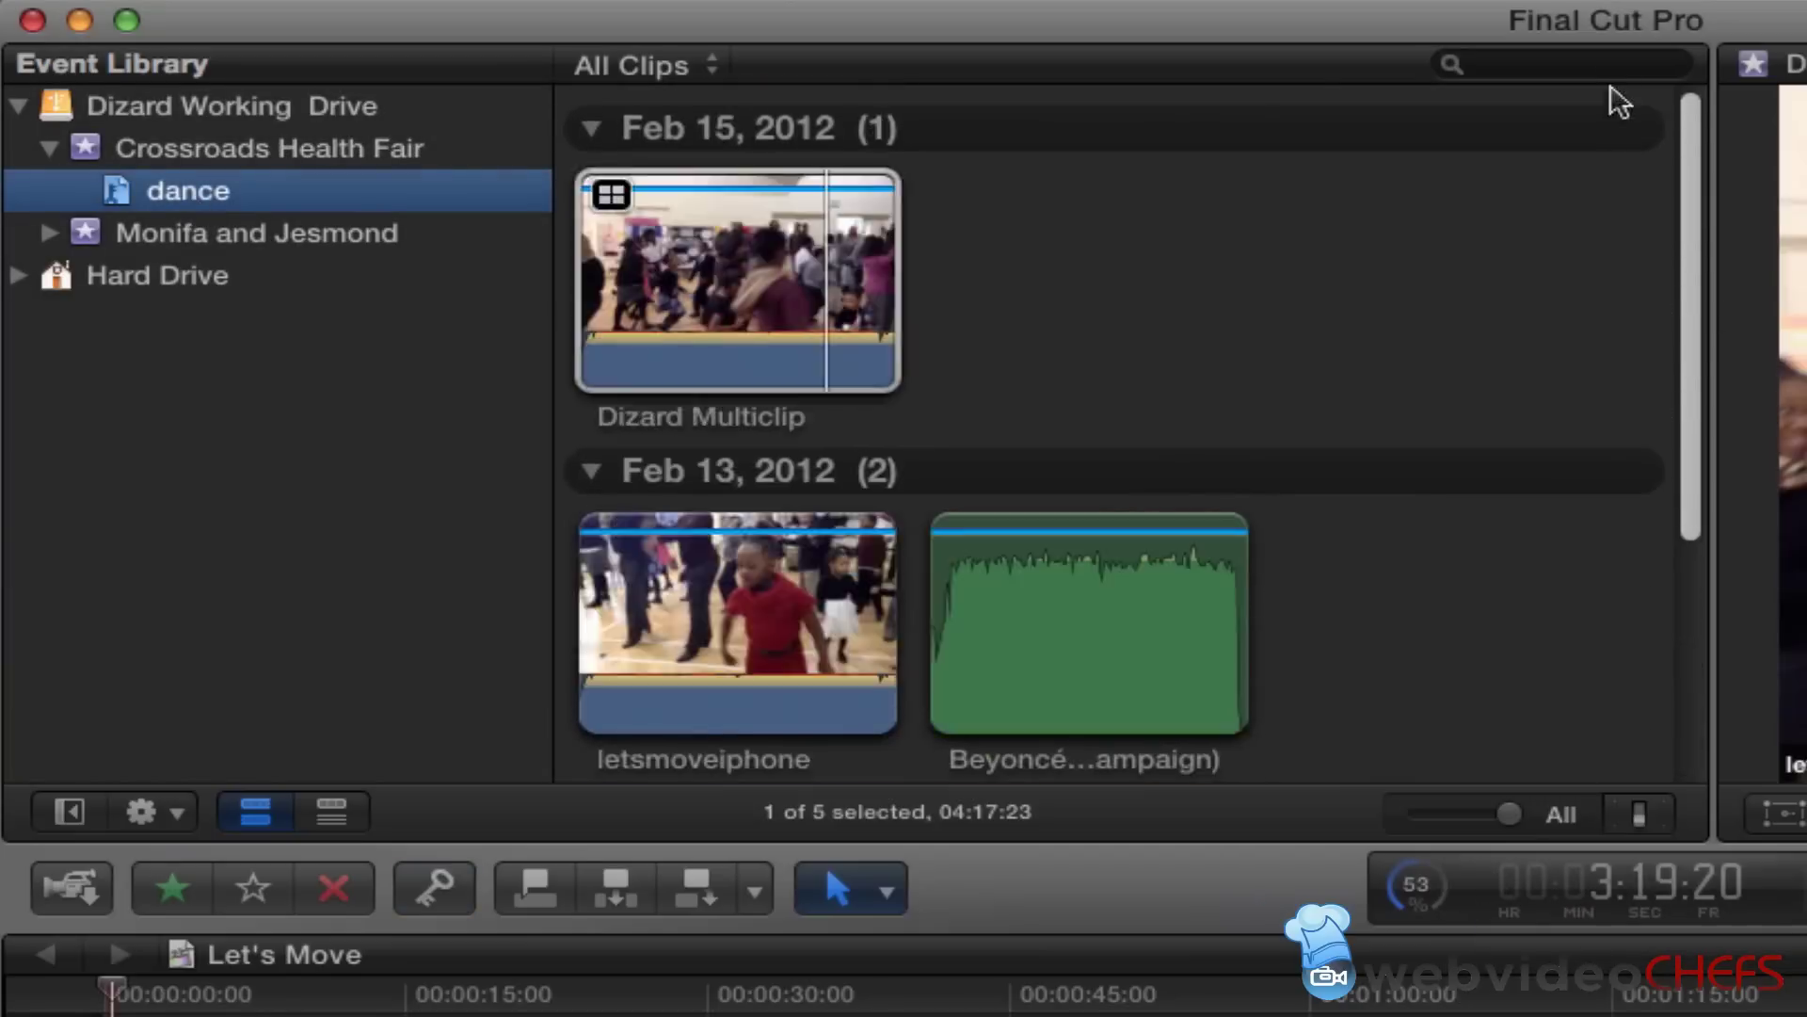
left_click(772, 252)
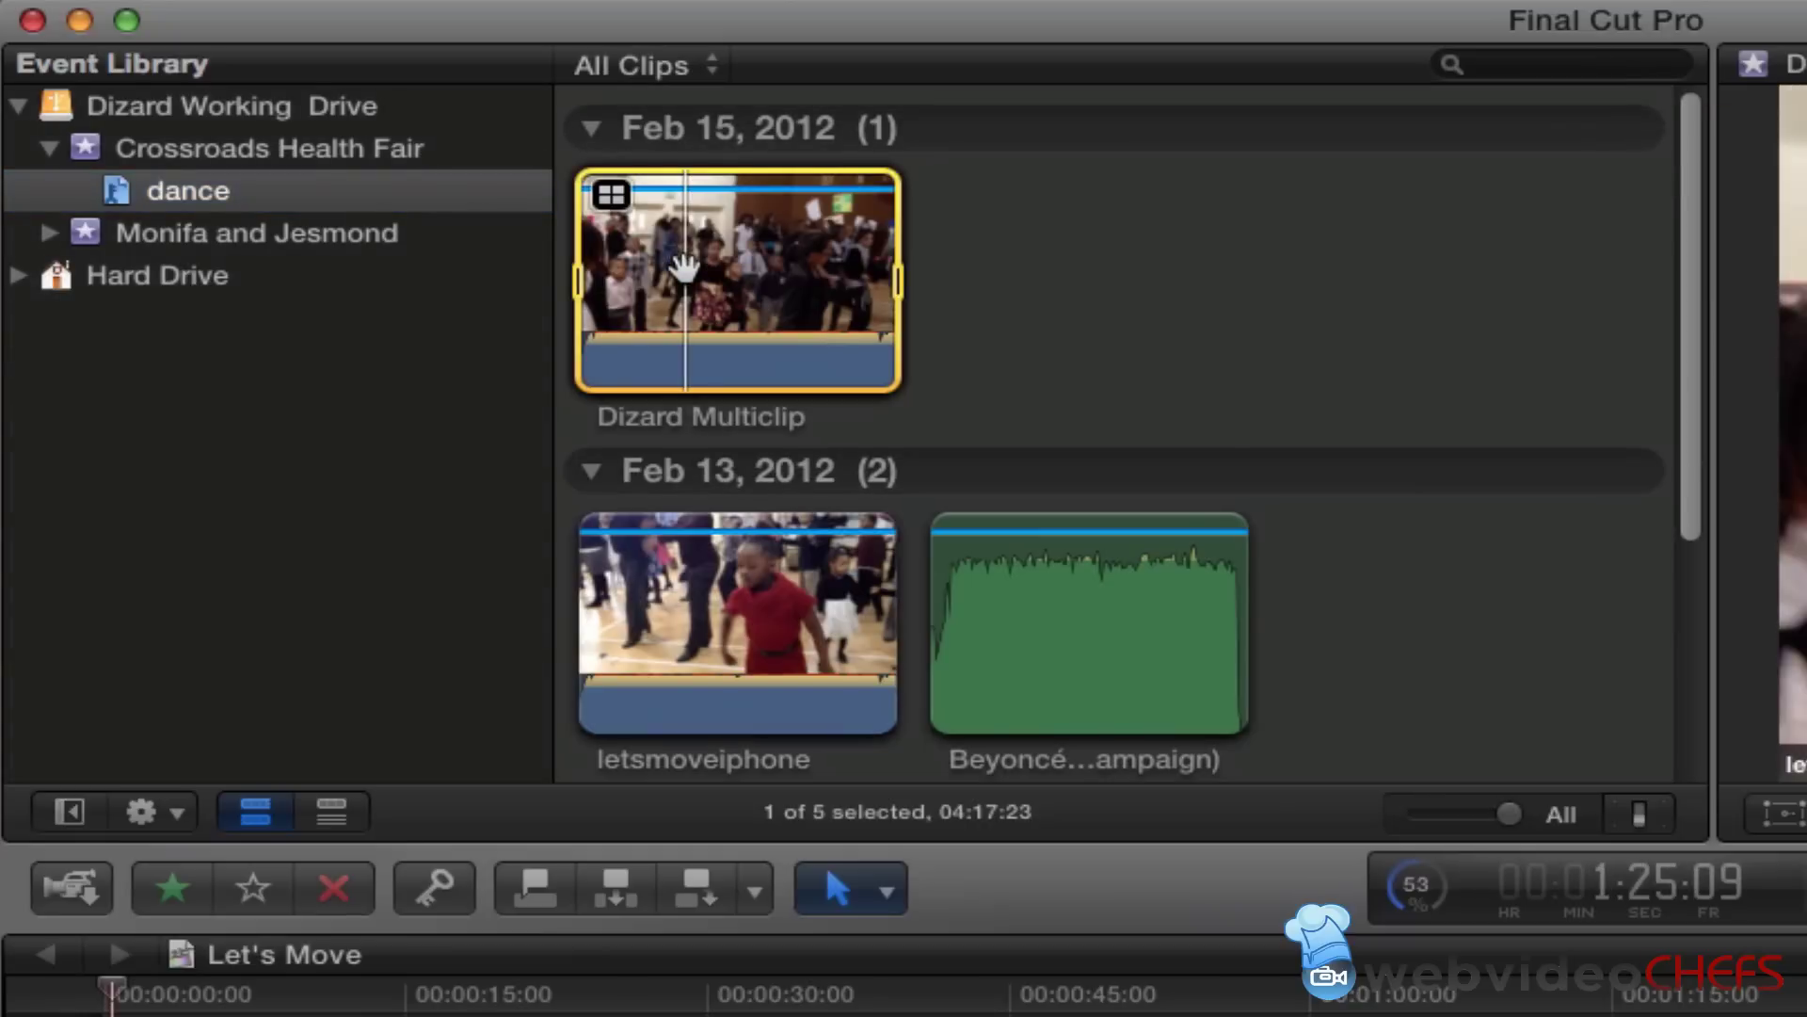
Open Dizard Multiclip in the Angle Editor and play its synced angles from about 35 seconds
double_click(683, 269)
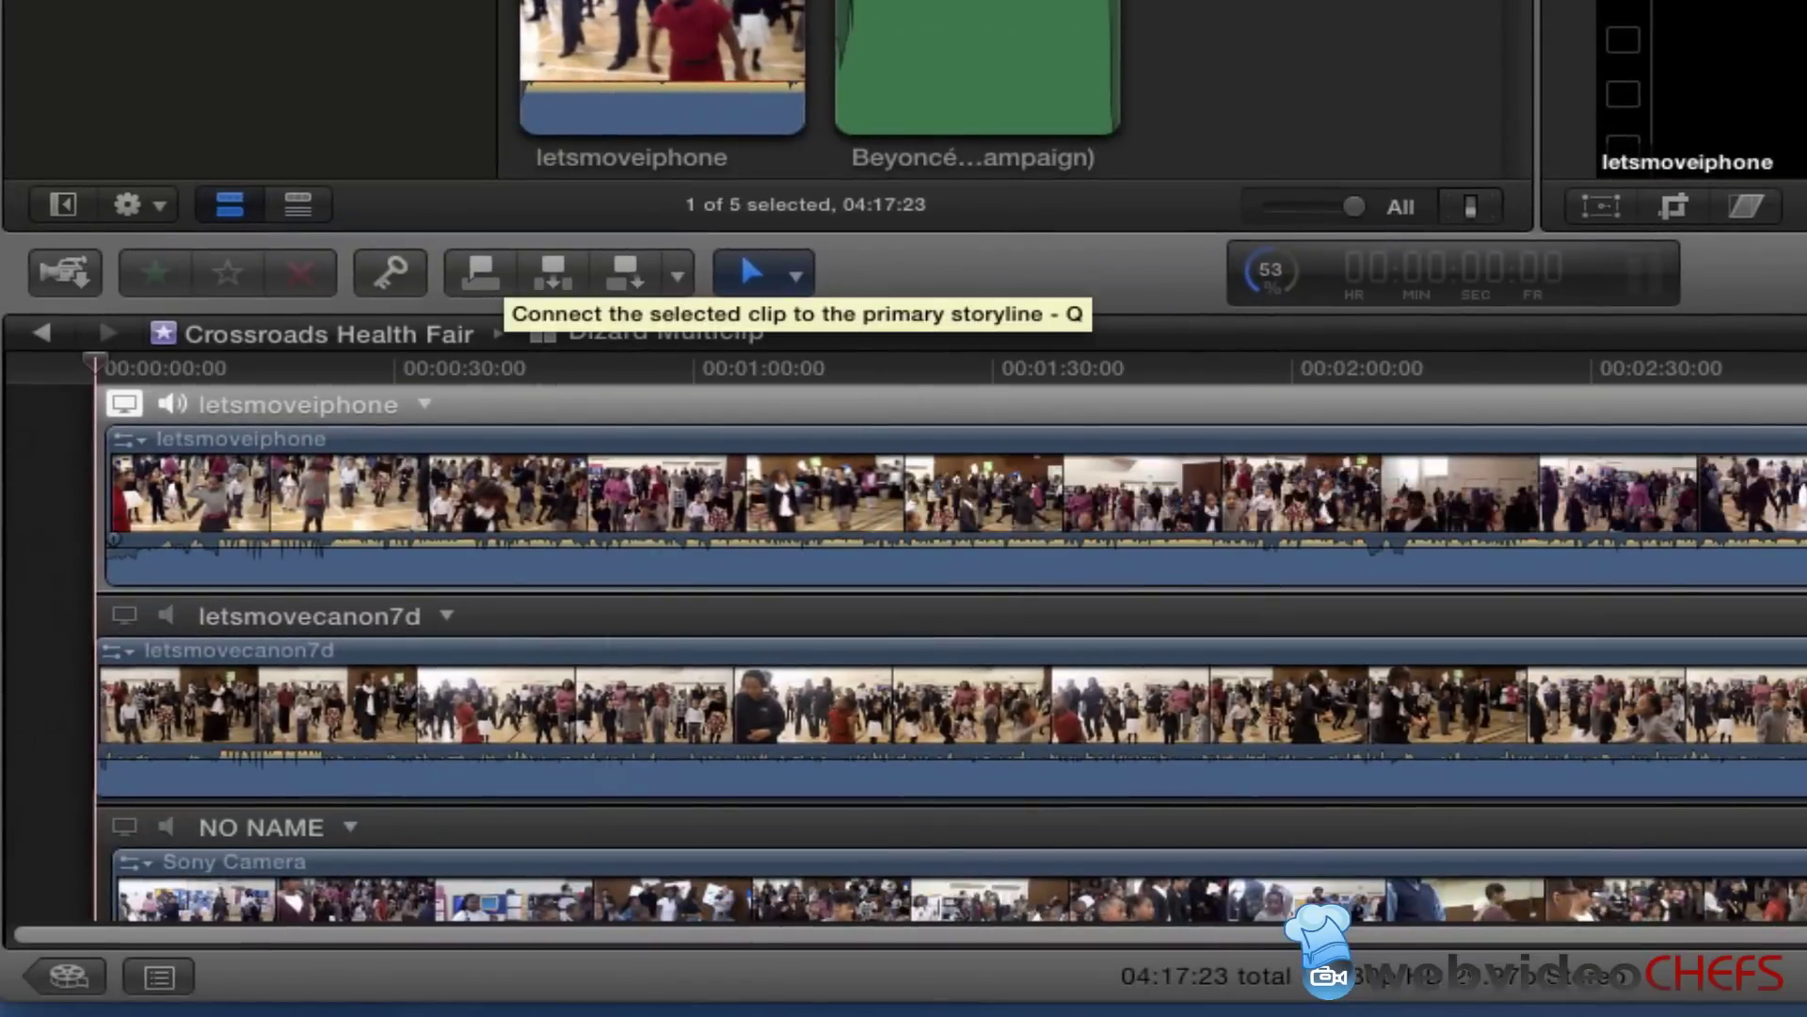
scroll(942, 640, "down", 5)
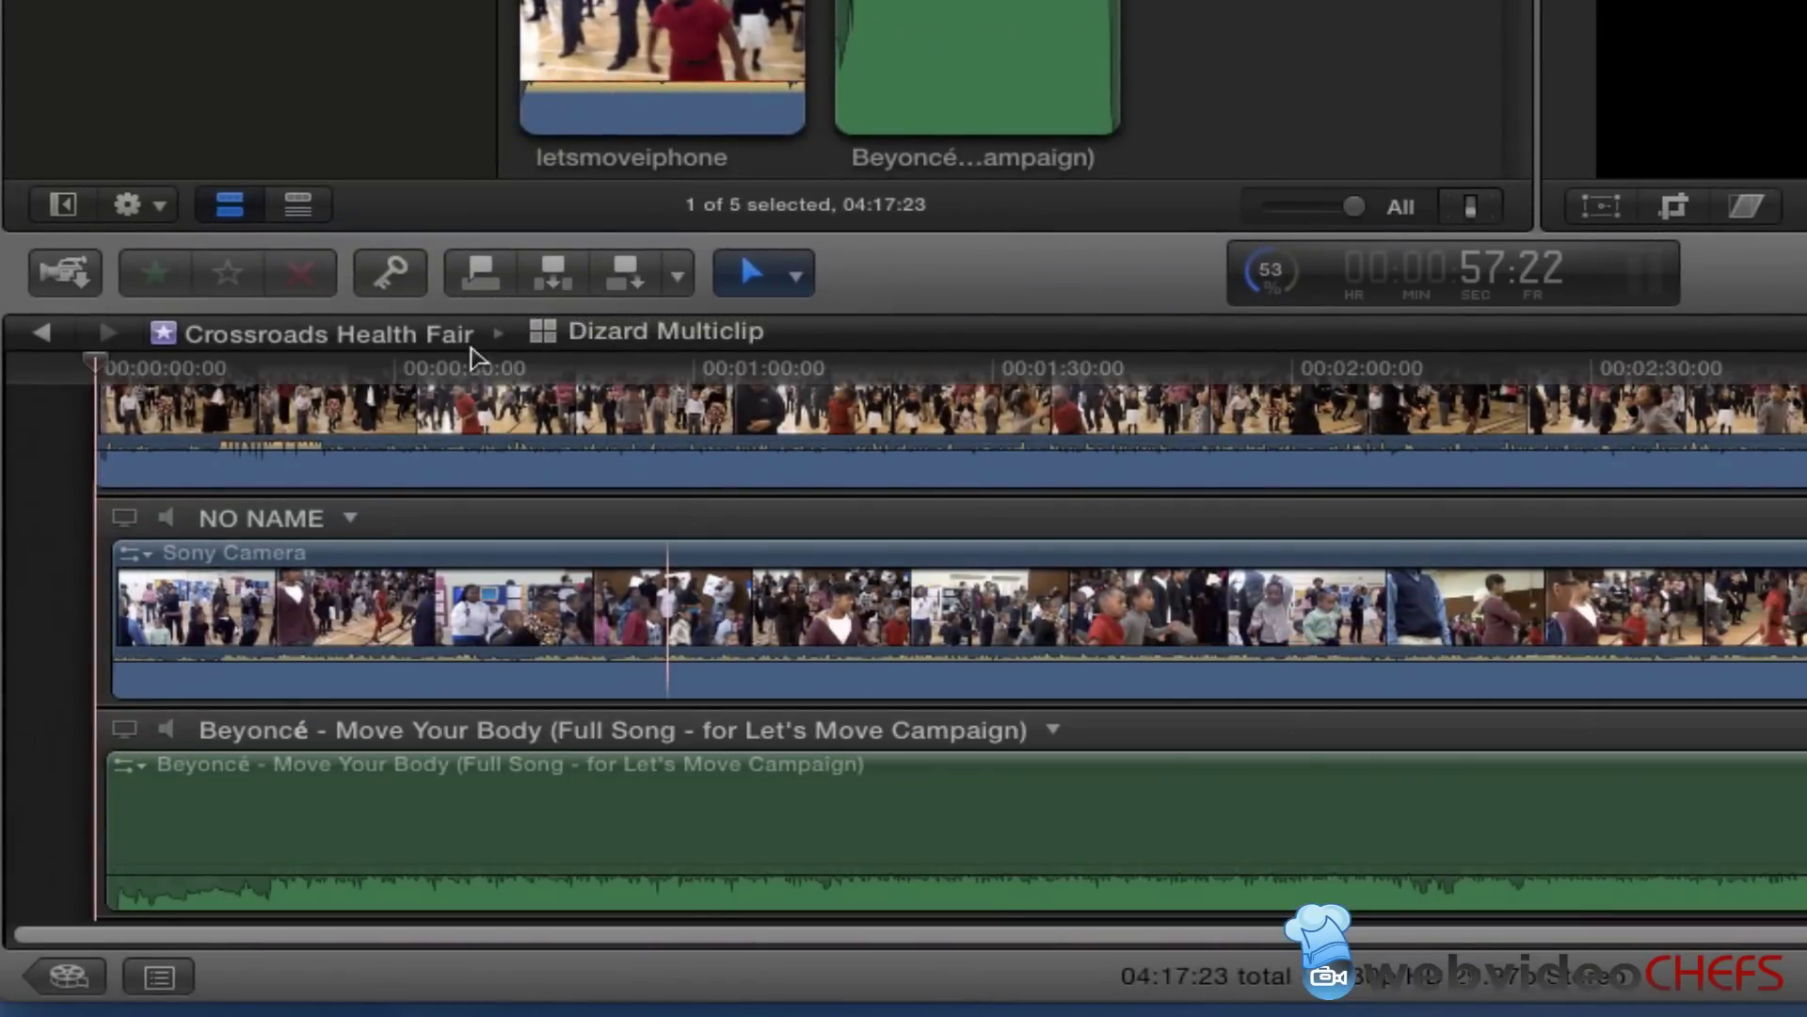
left_click(452, 378)
key("space")
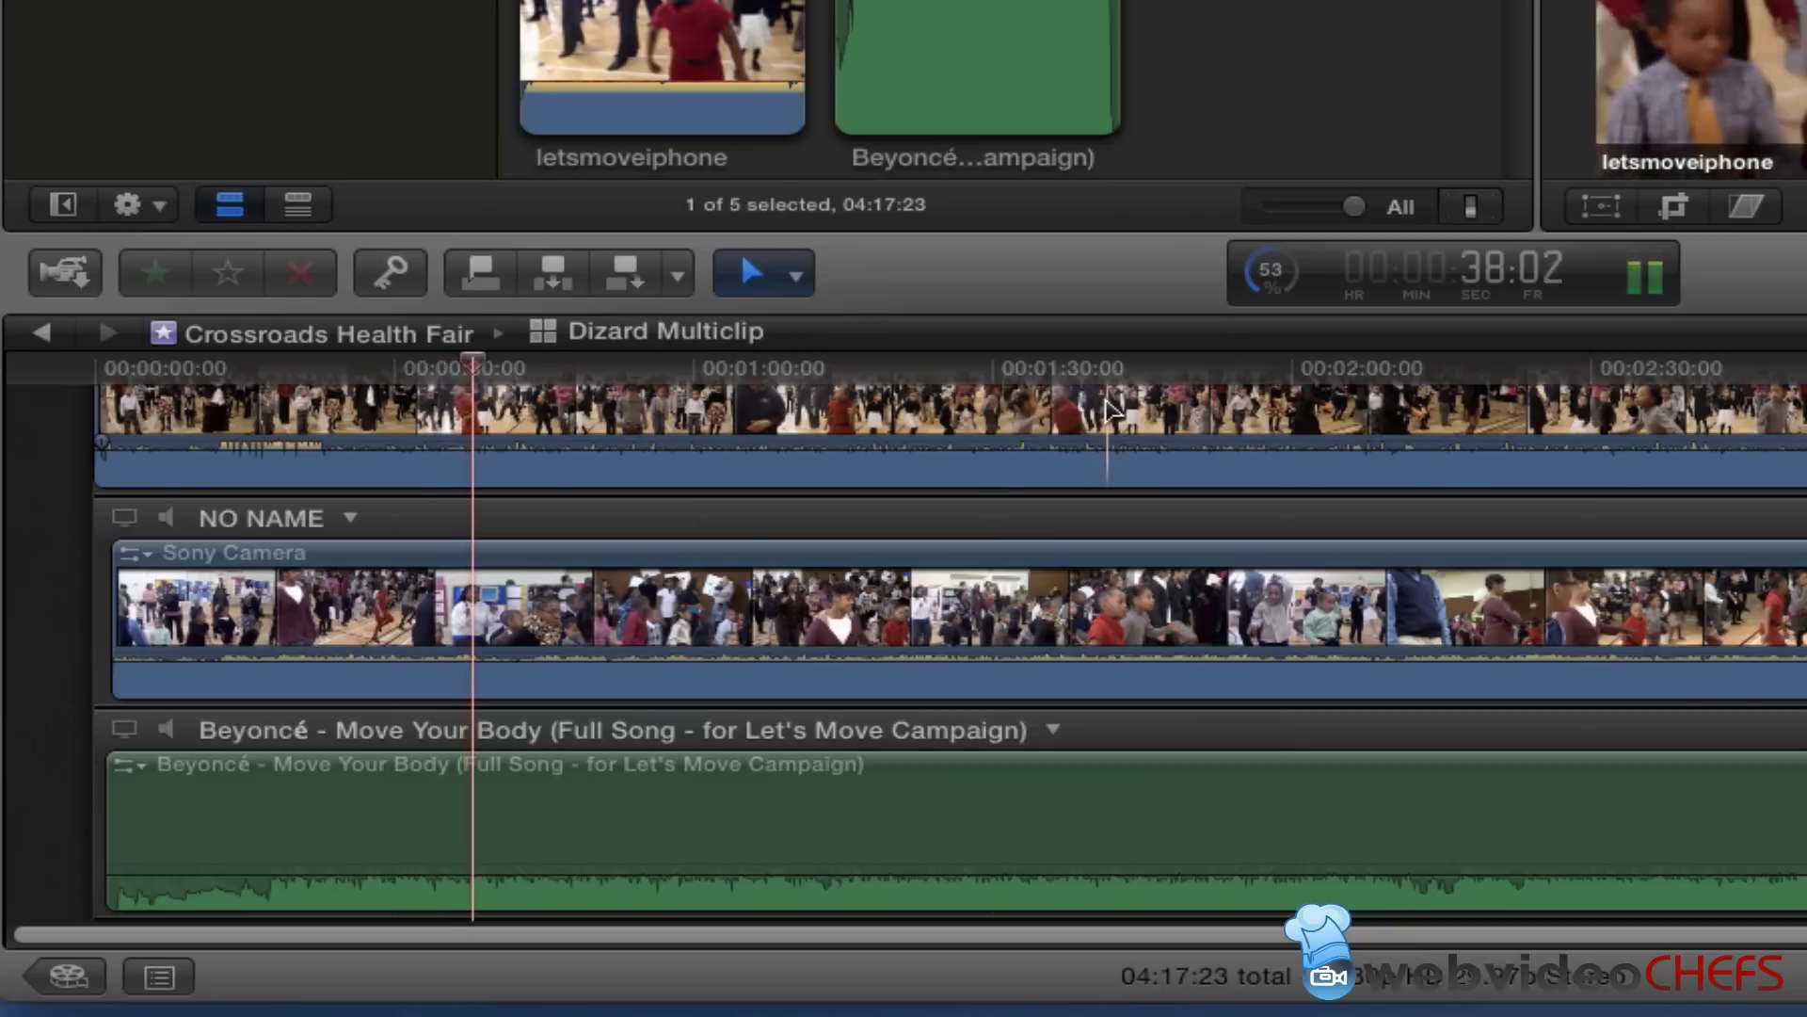
key("space")
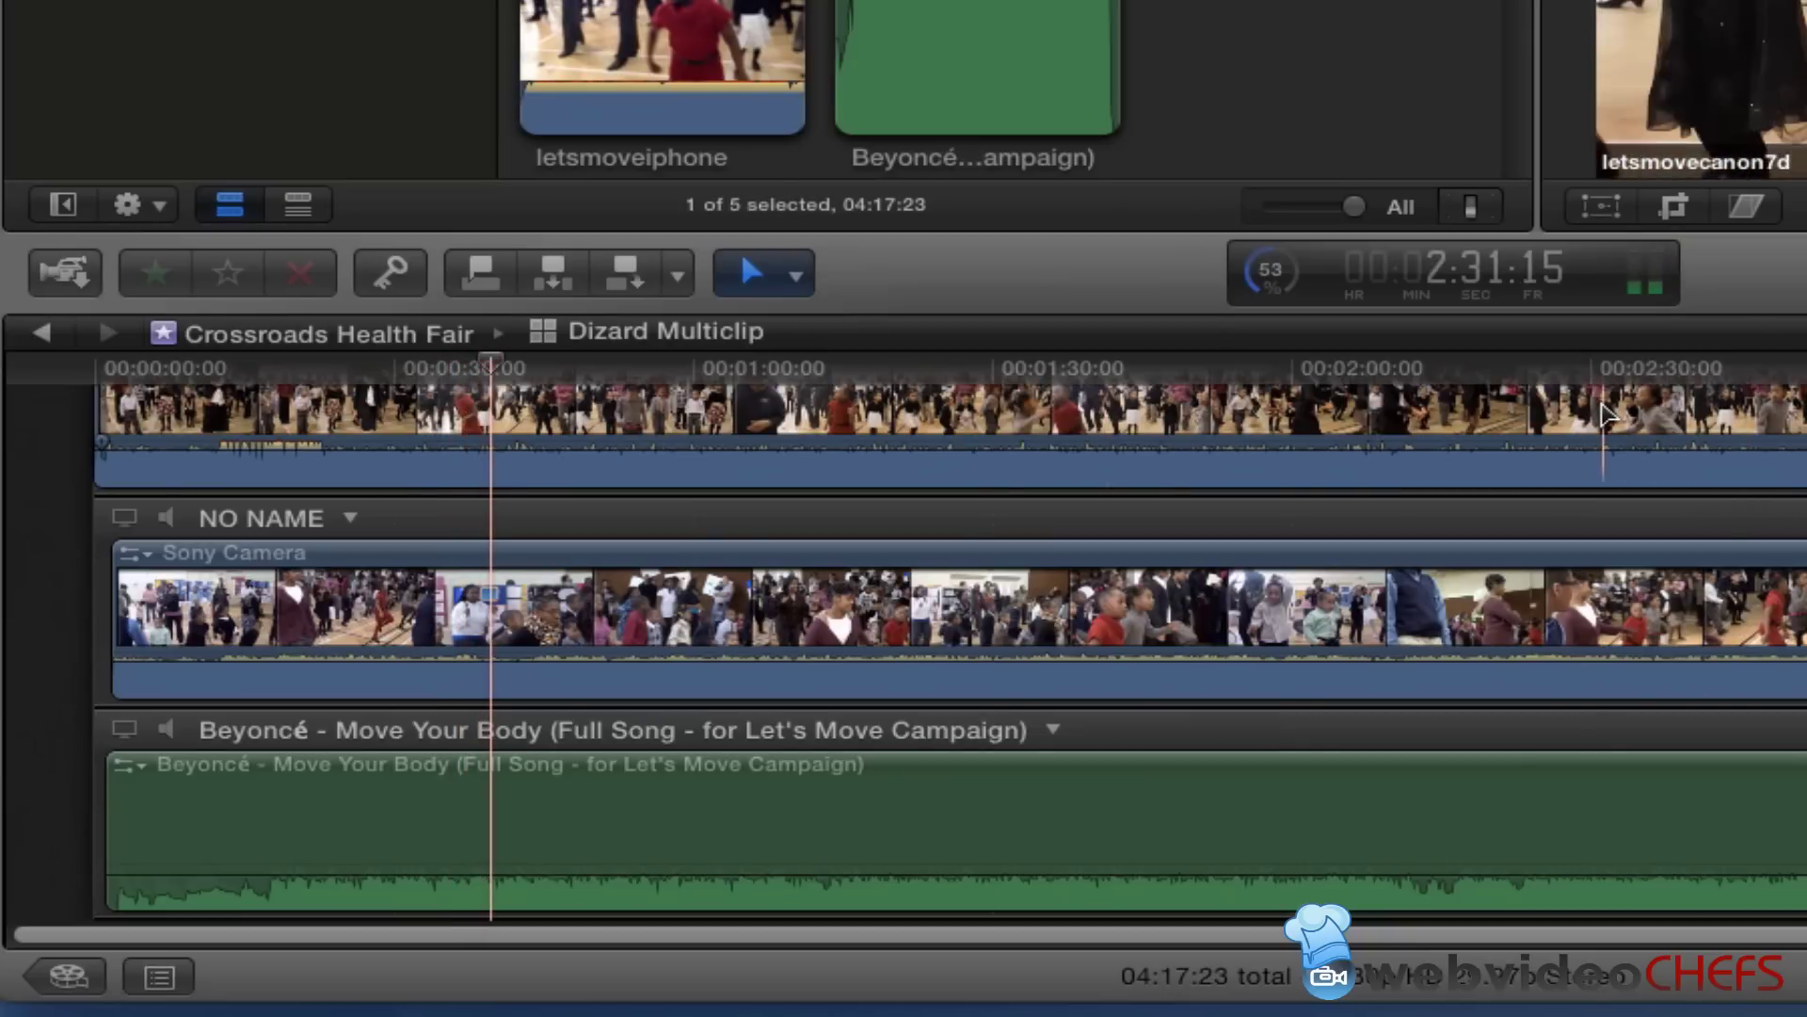
left_click(1605, 414)
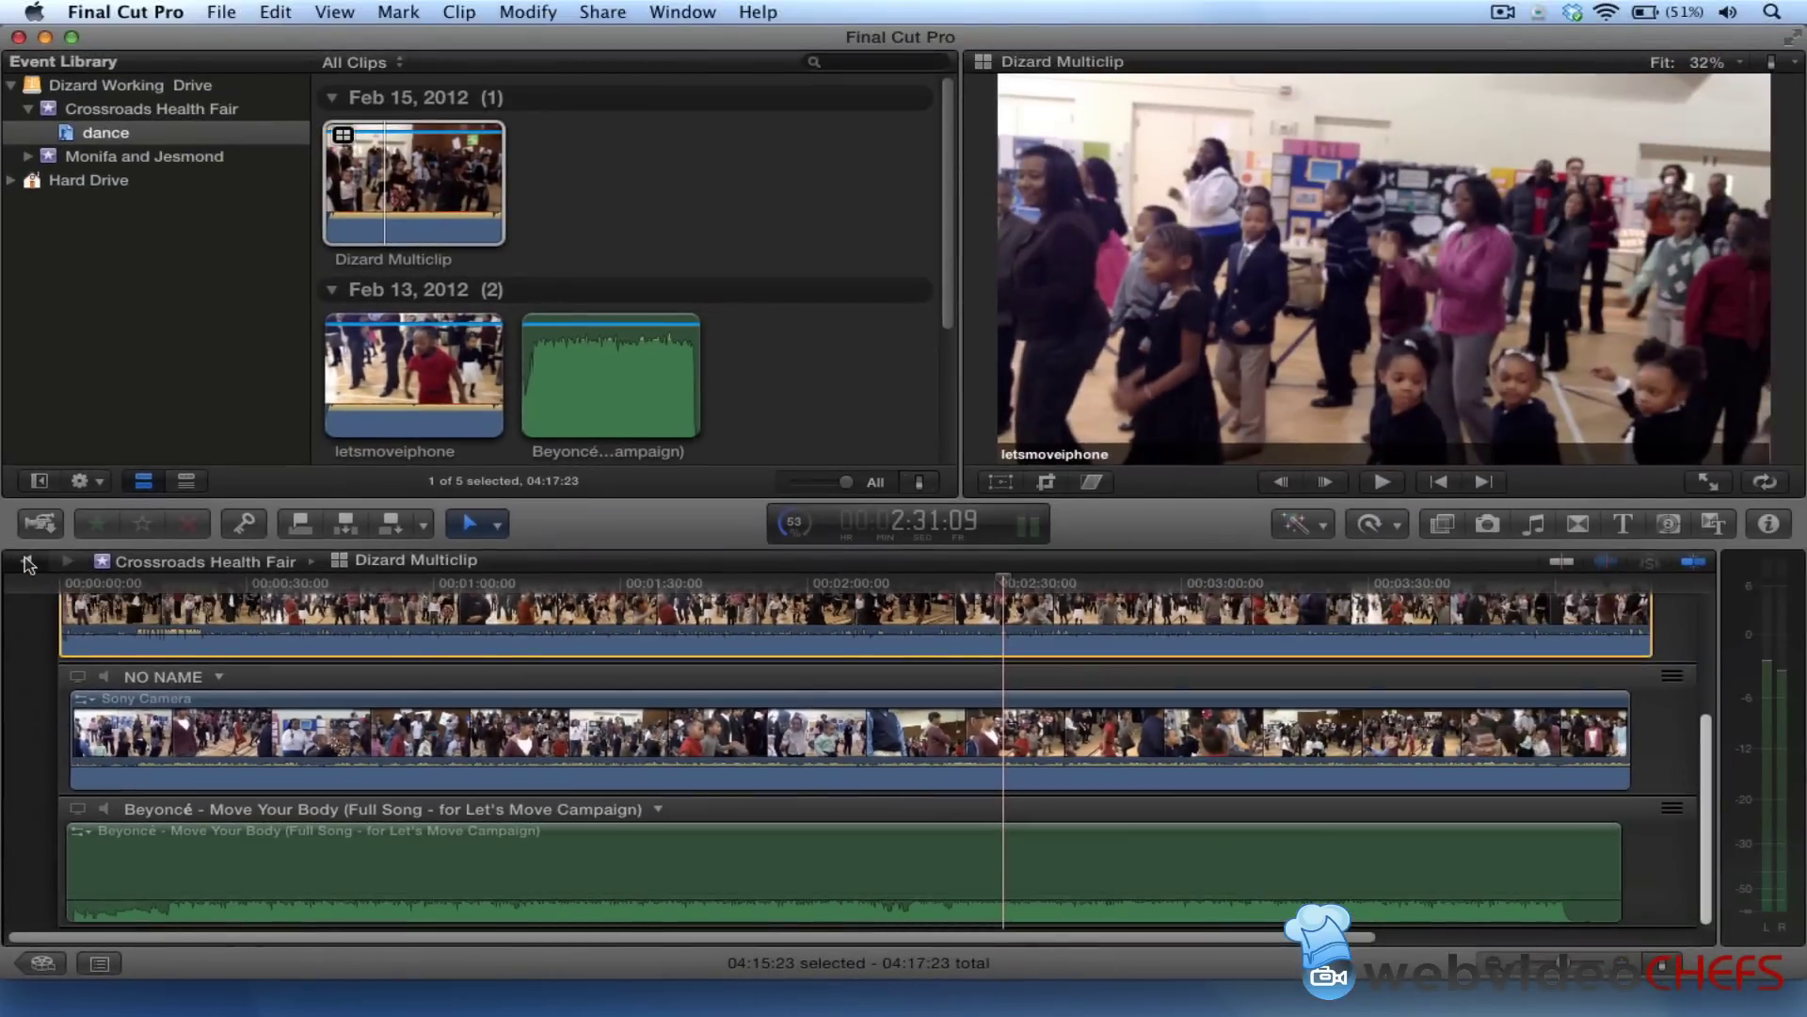
Turn on the Angle Viewer for Dizard Multiclip, hide the Event Library, and widen the angle previews
left_click(42, 332)
left_click(417, 141)
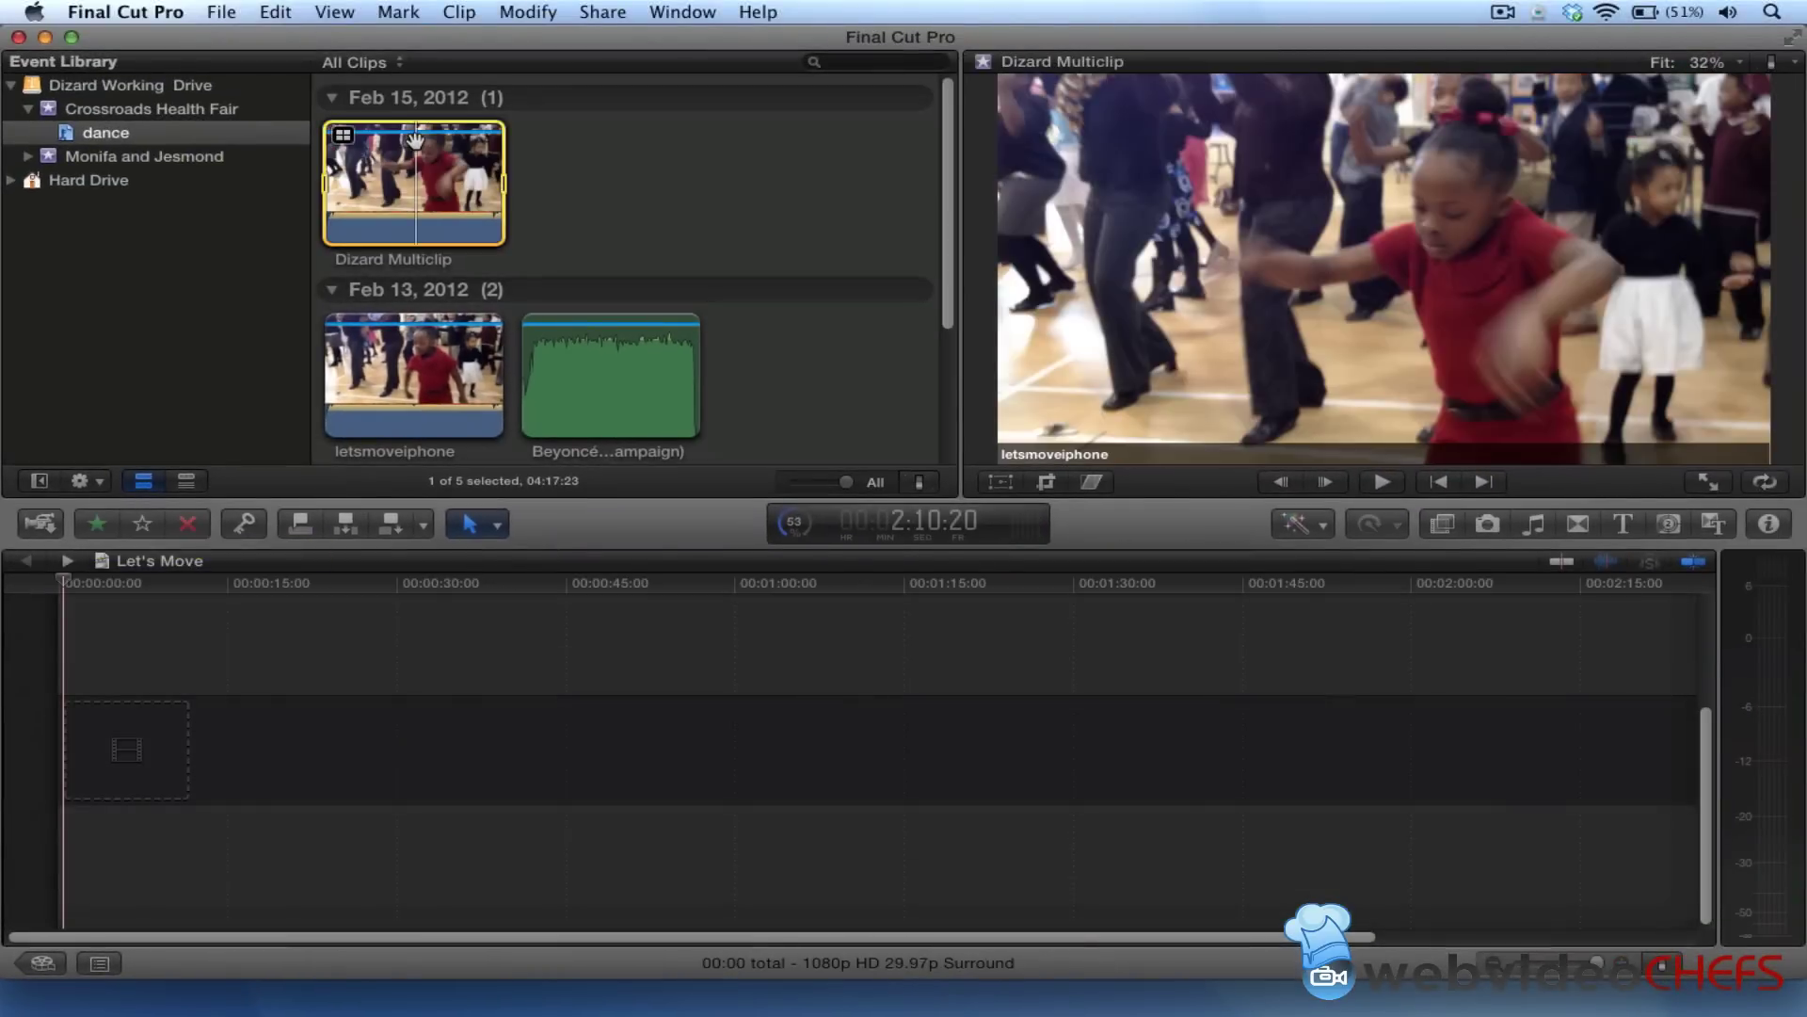
left_click(1770, 64)
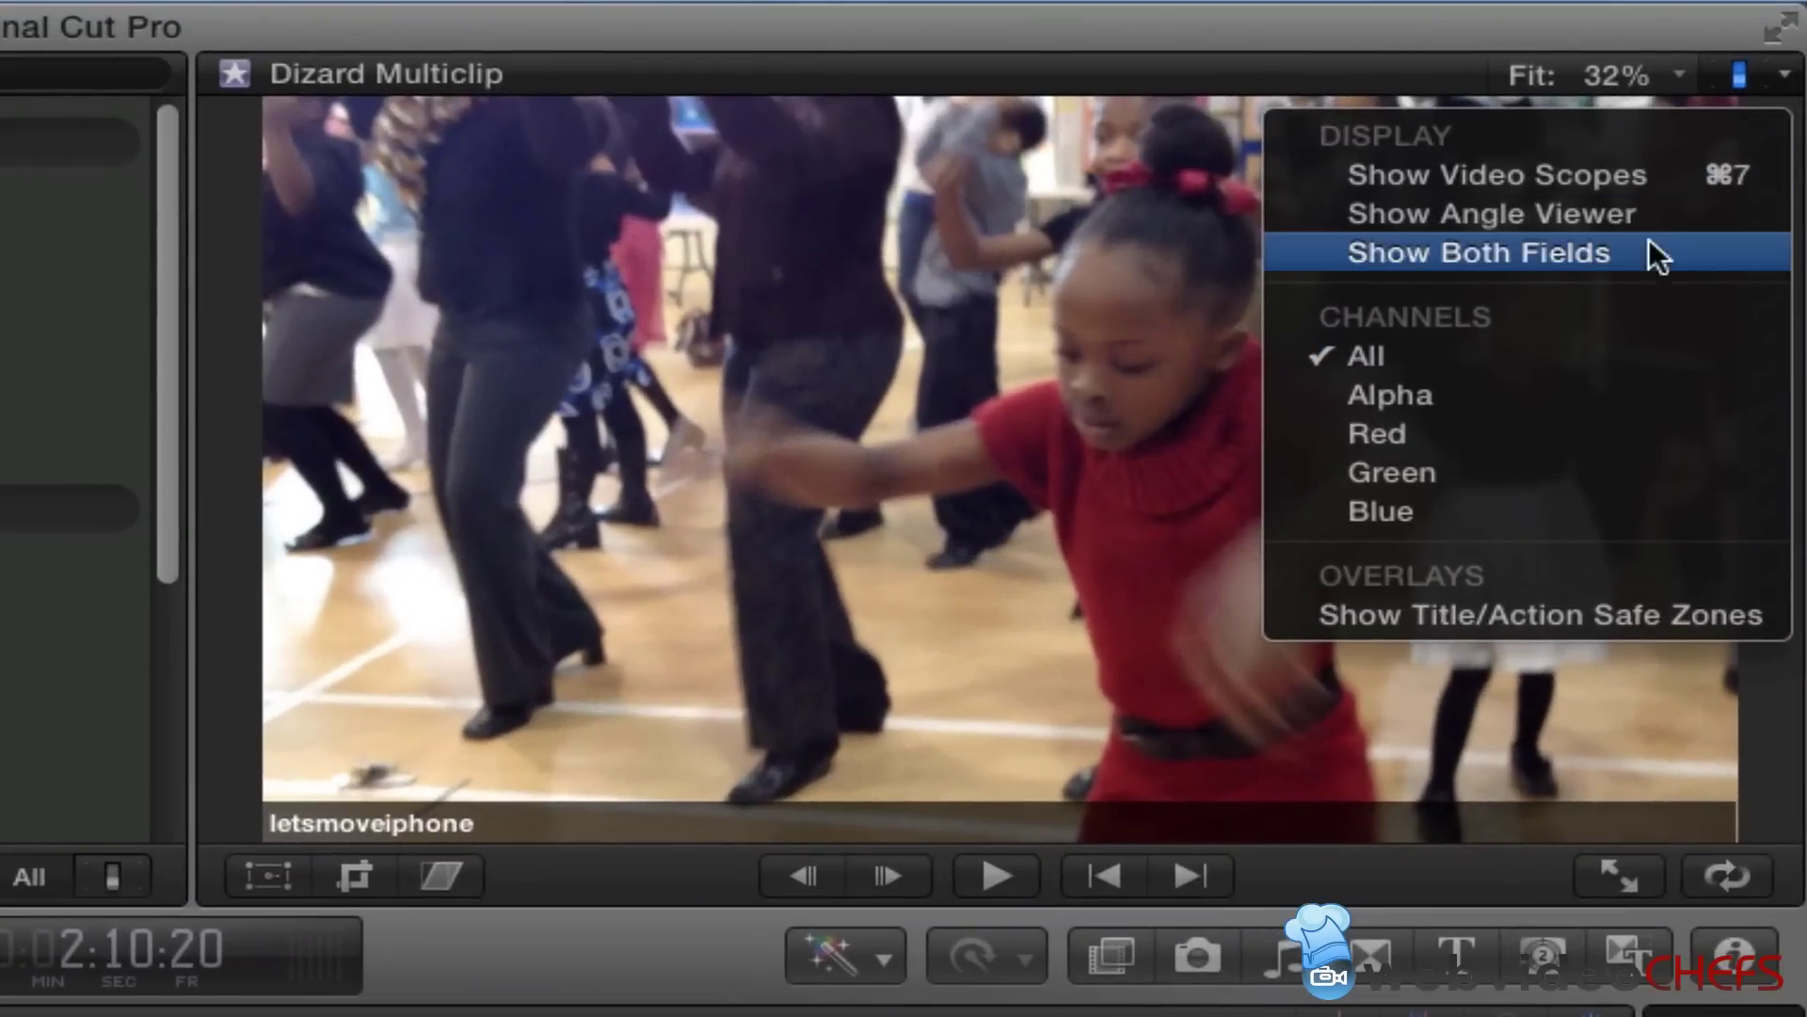
left_click(1649, 213)
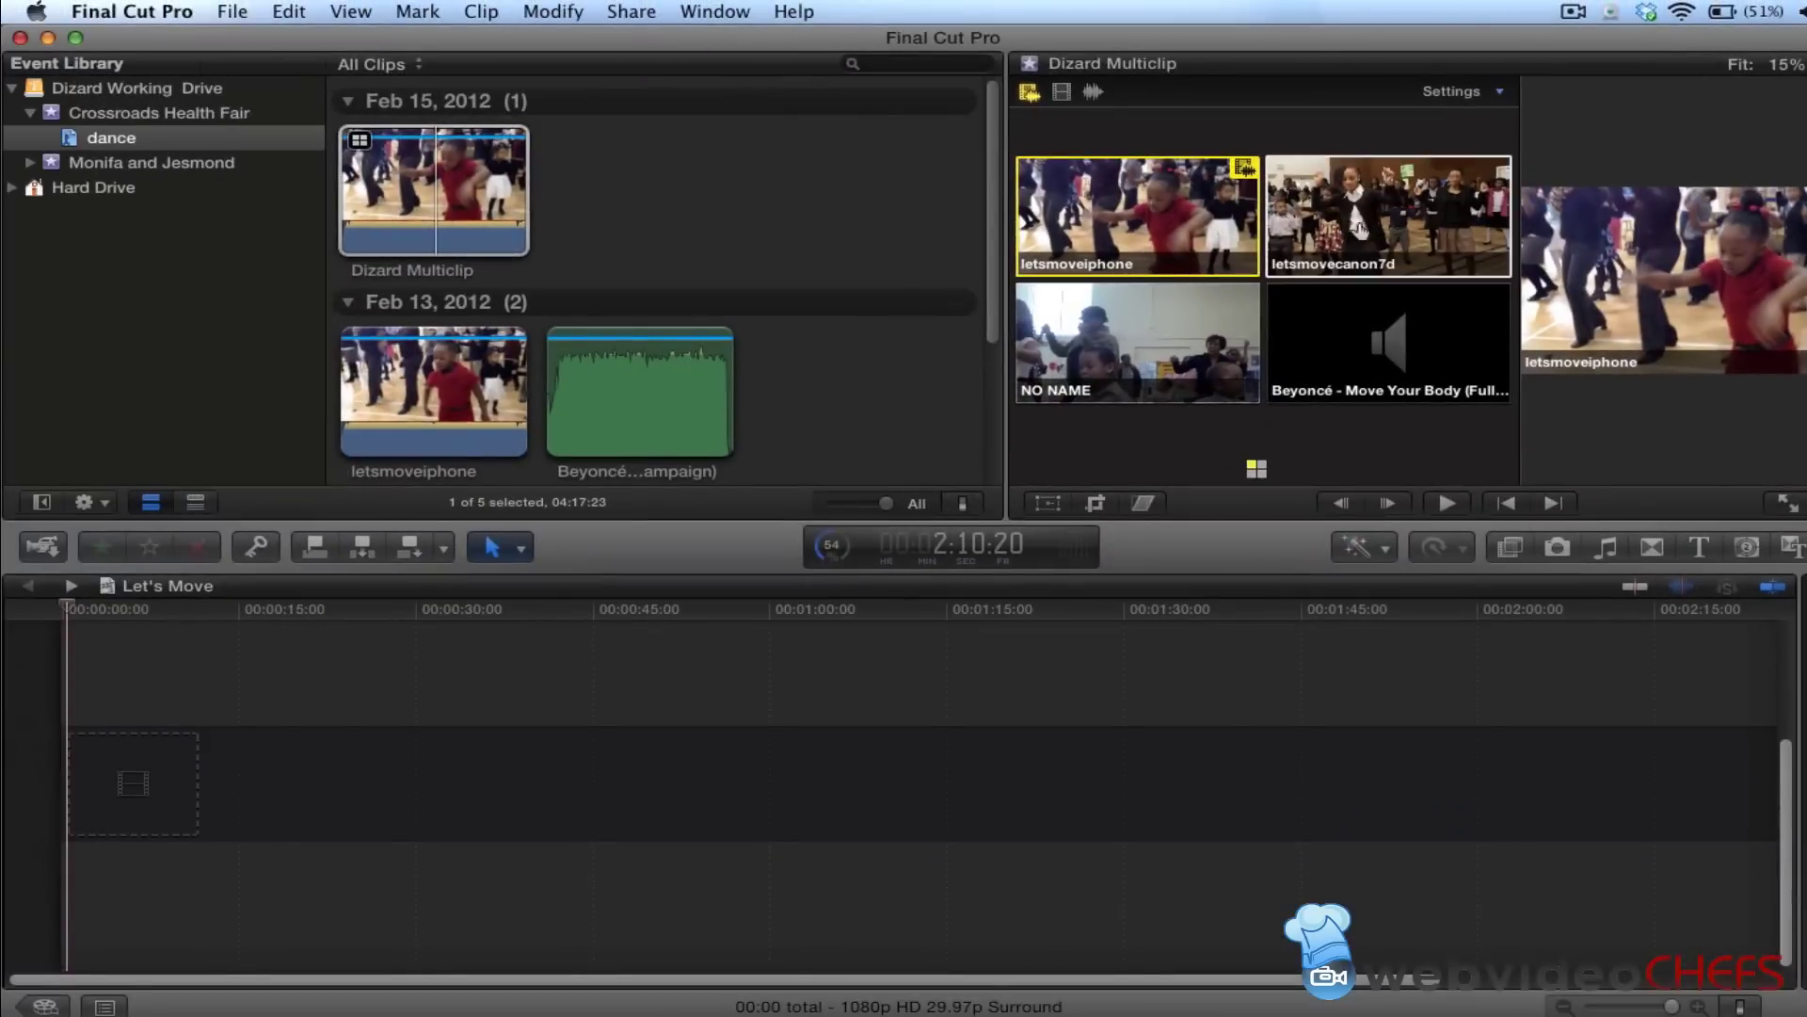
left_click(41, 503)
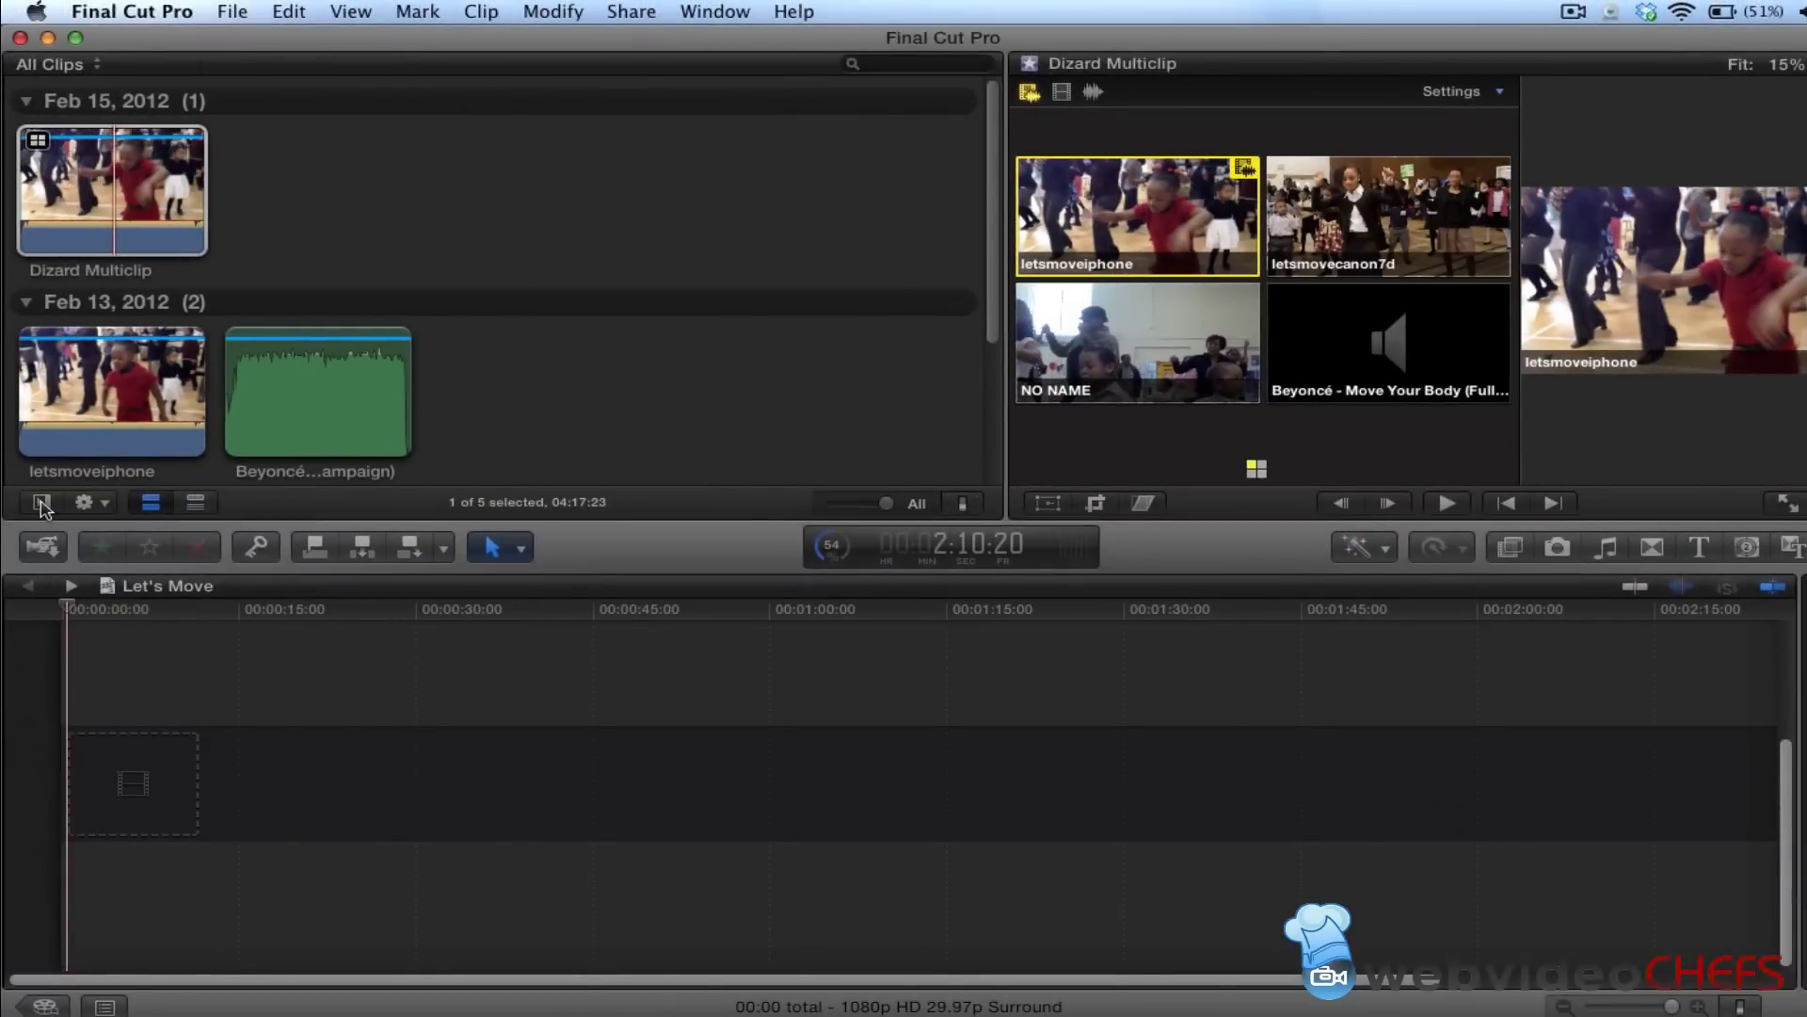
left_click_drag(1003, 402, 461, 339)
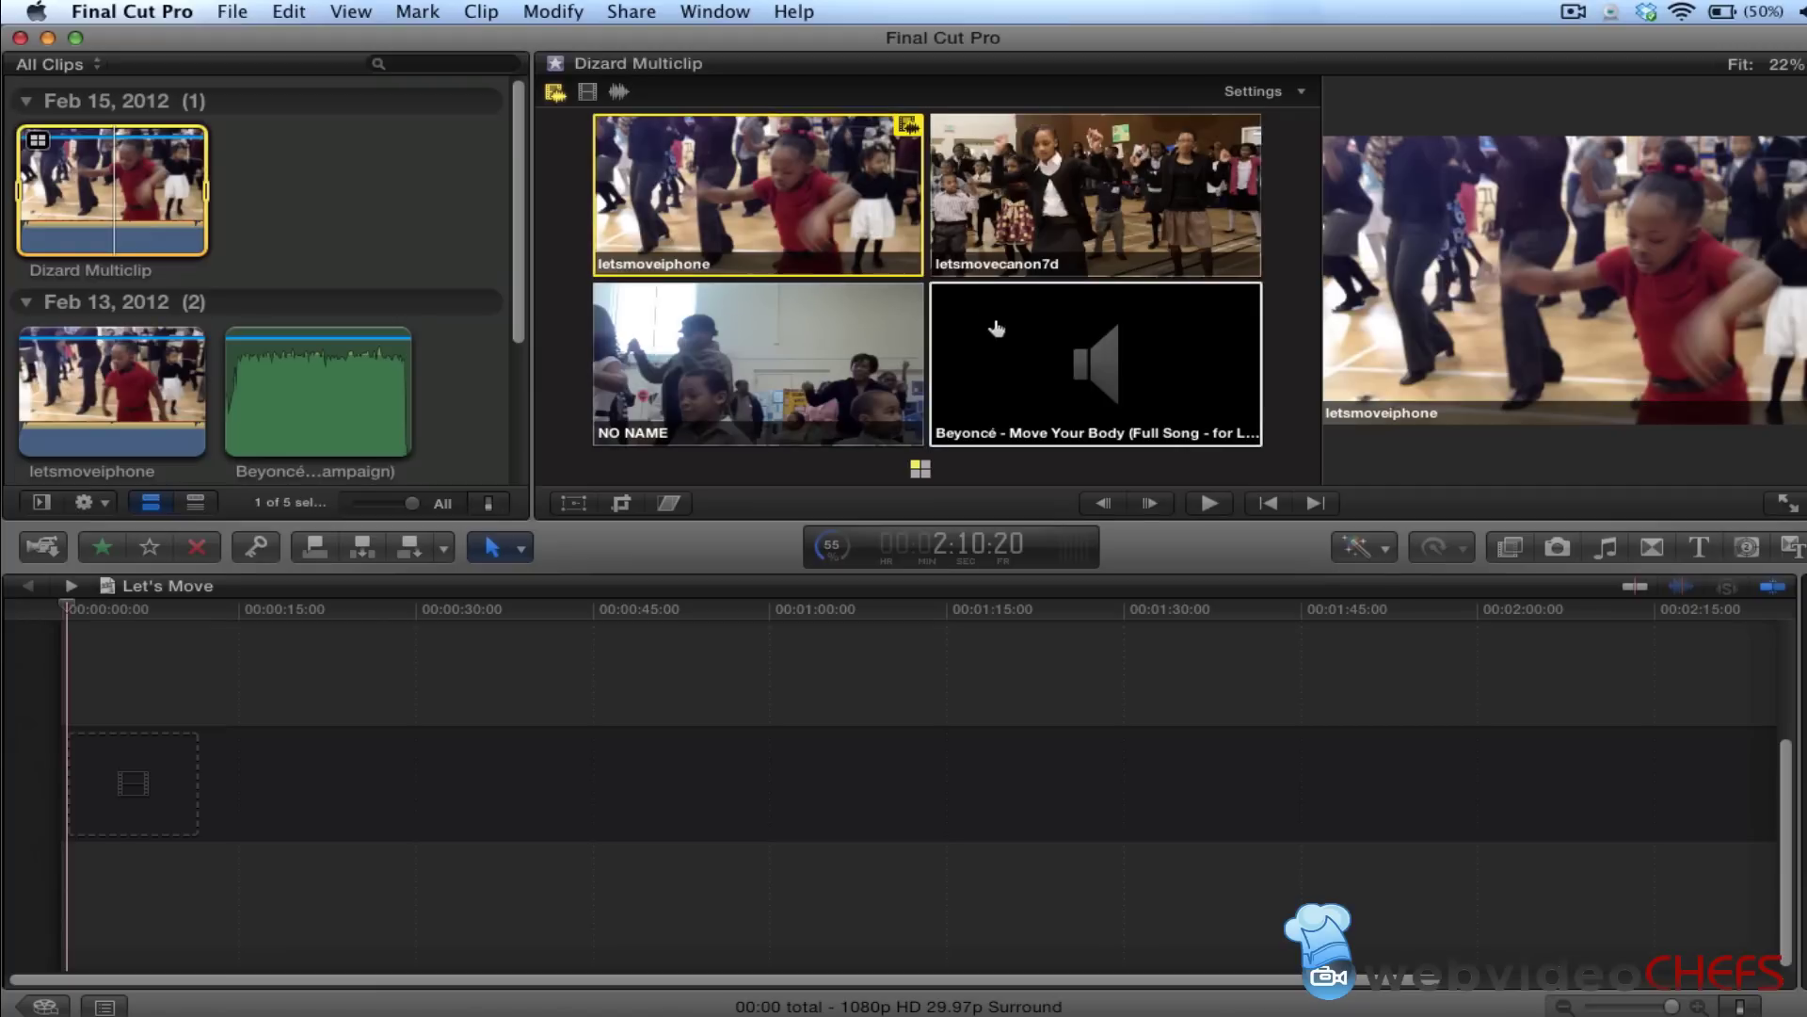
Use the Beyoncé song angle for audio and letsmoveiphone for video-only switching
left_click(725, 207)
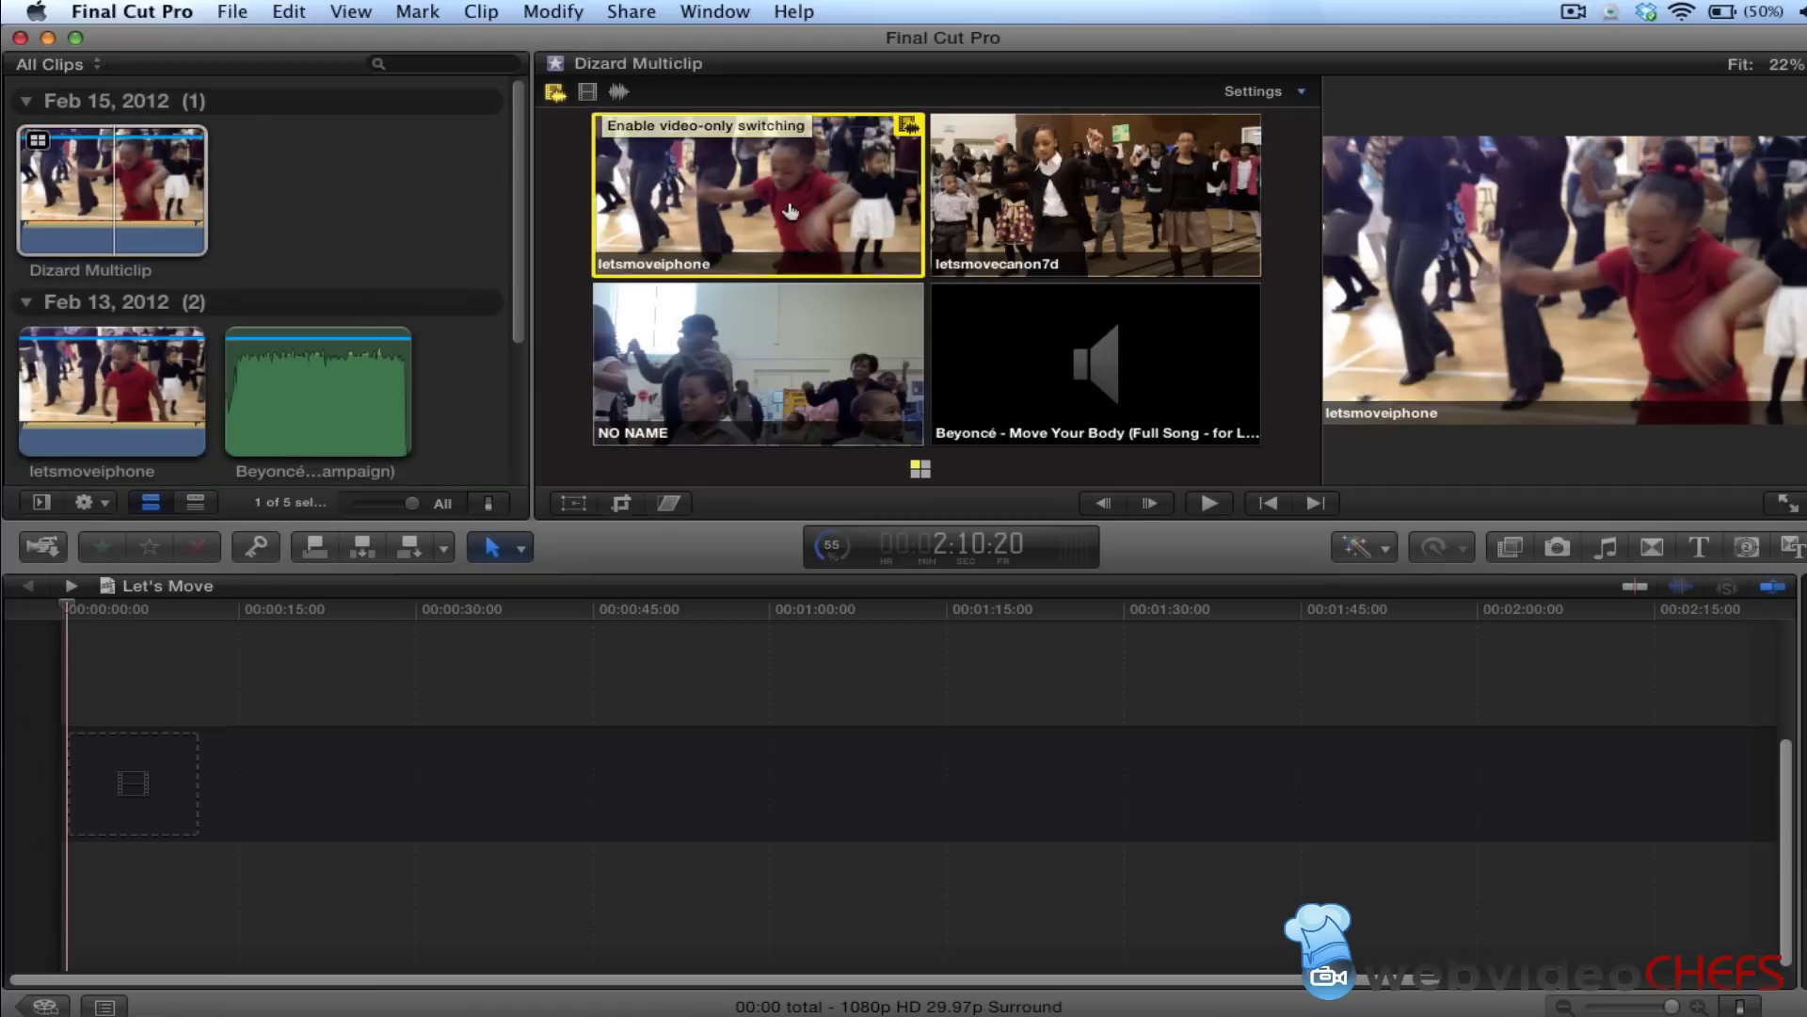
left_click(587, 93)
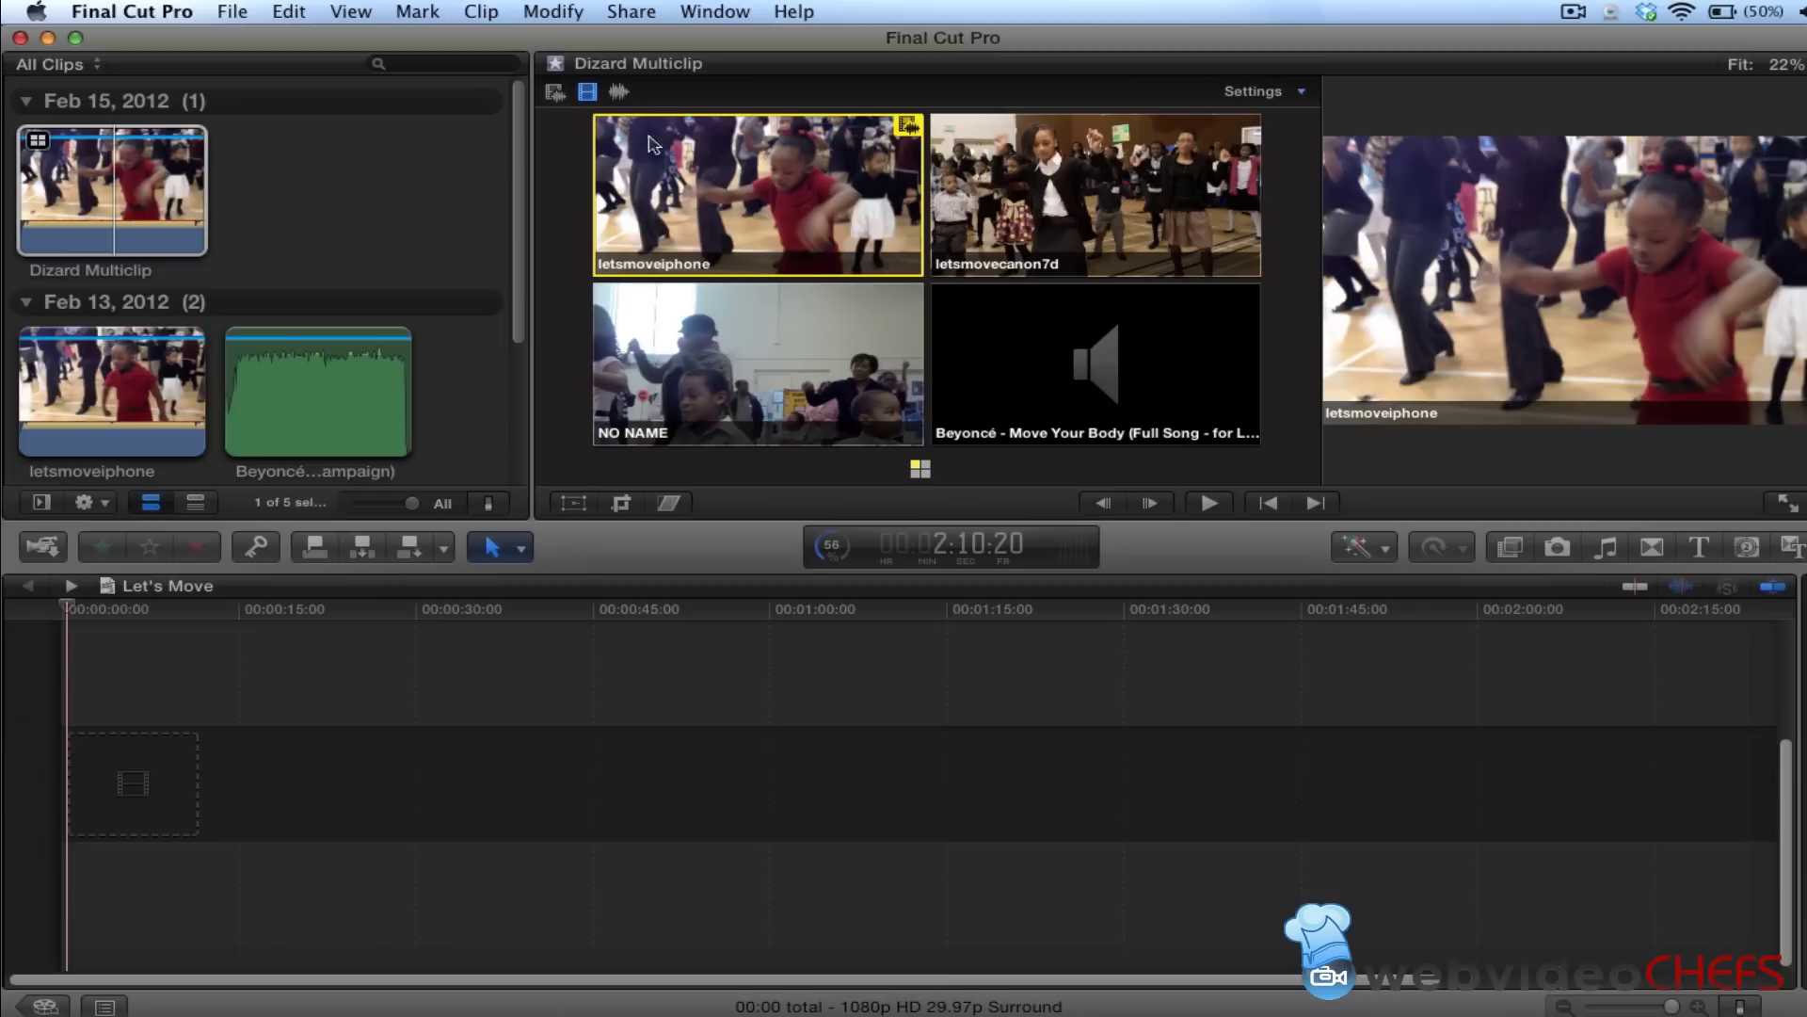
left_click(1066, 379)
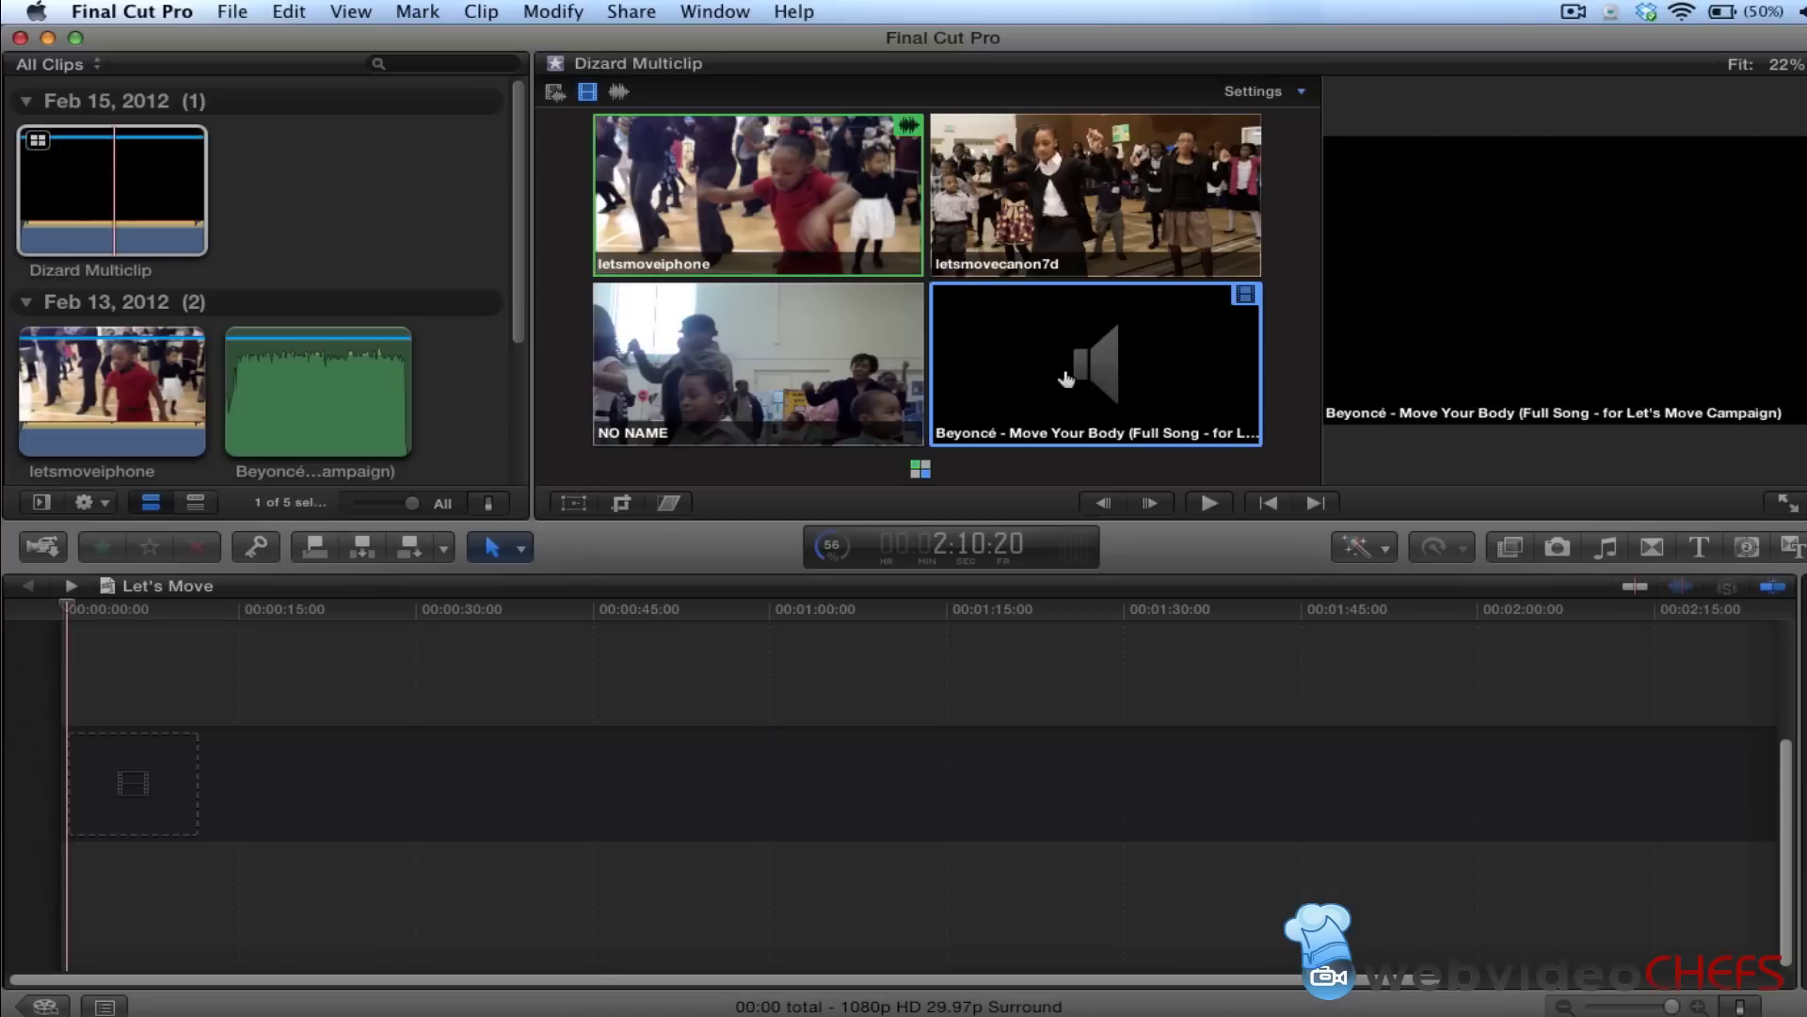
left_click(555, 92)
left_click(689, 204)
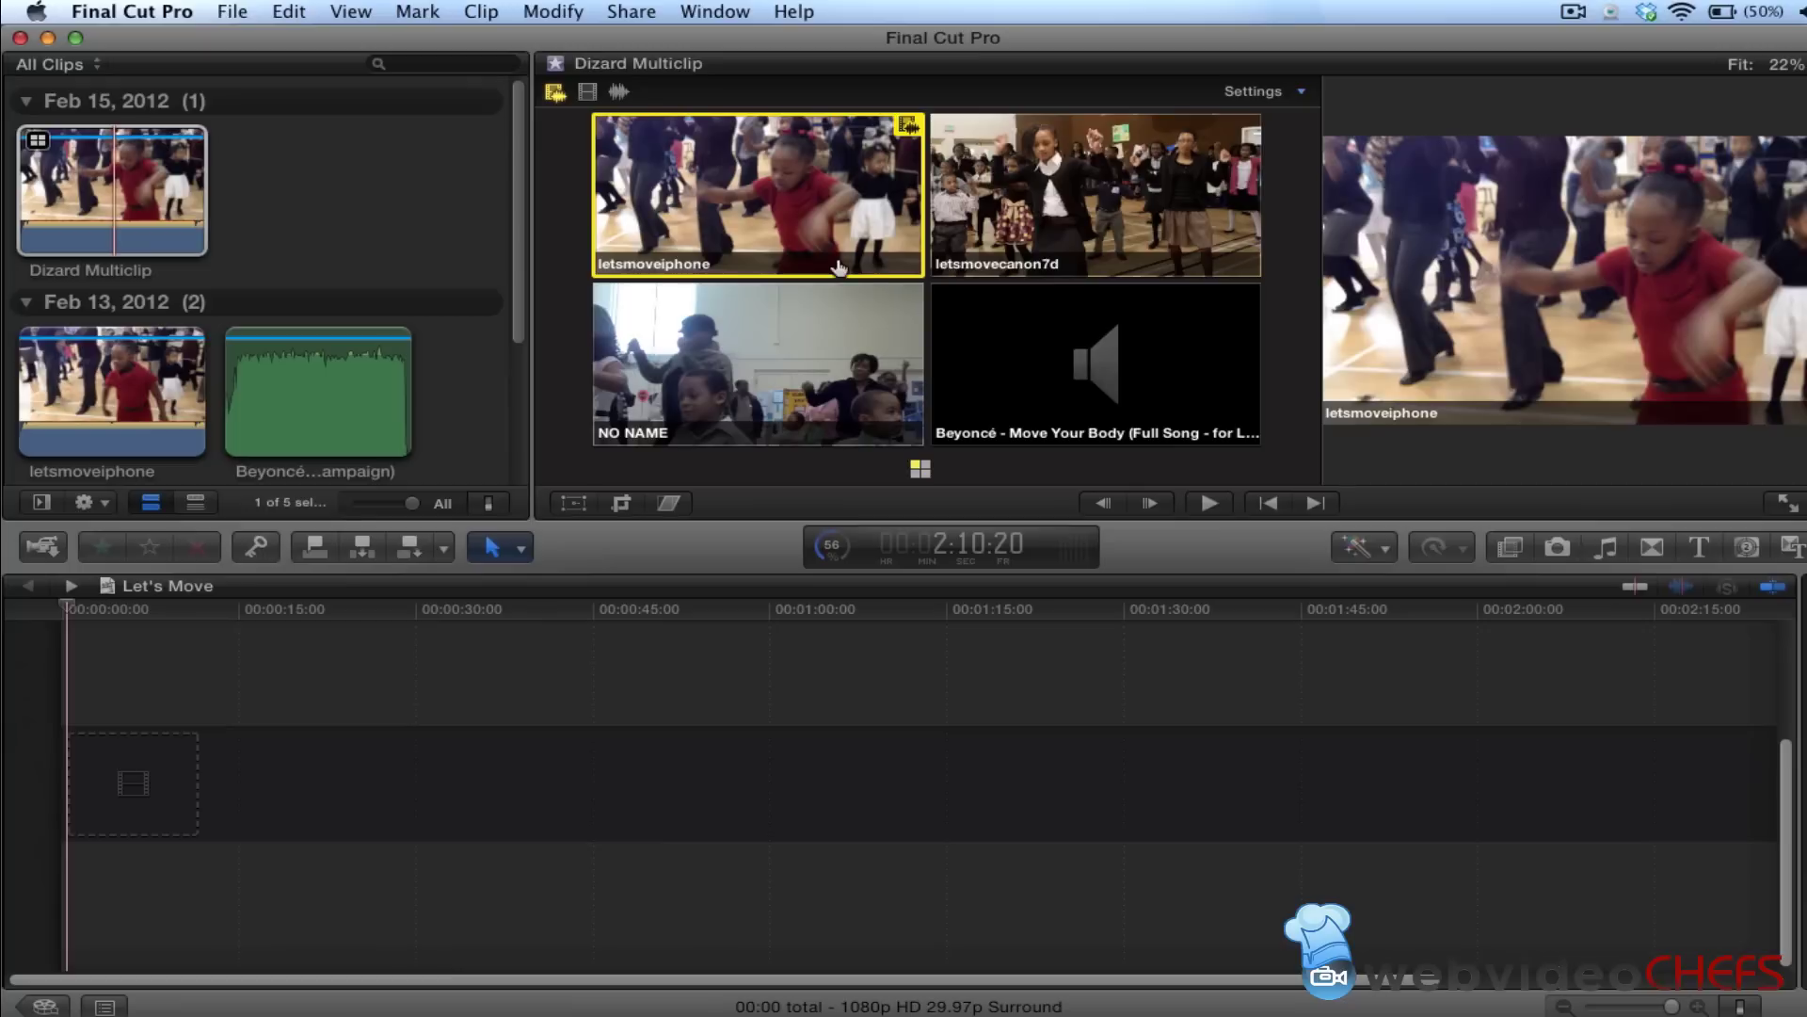
left_click(993, 348)
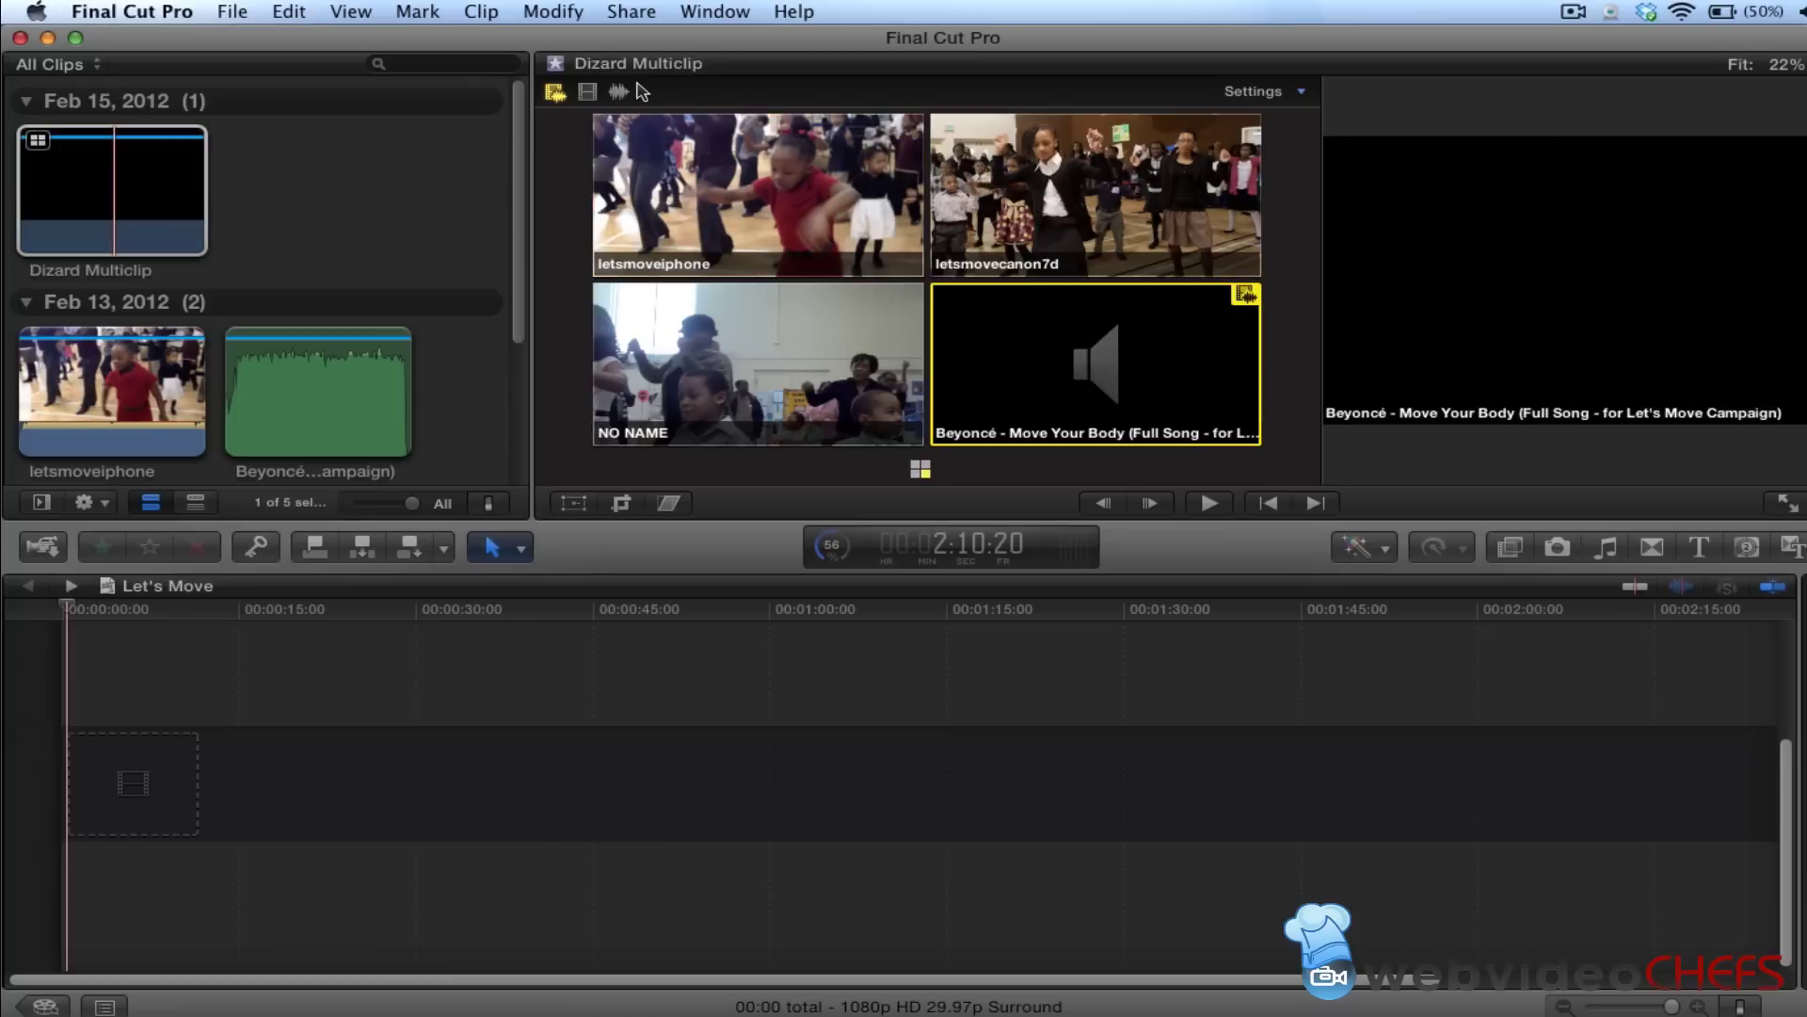
left_click(587, 93)
left_click(673, 171)
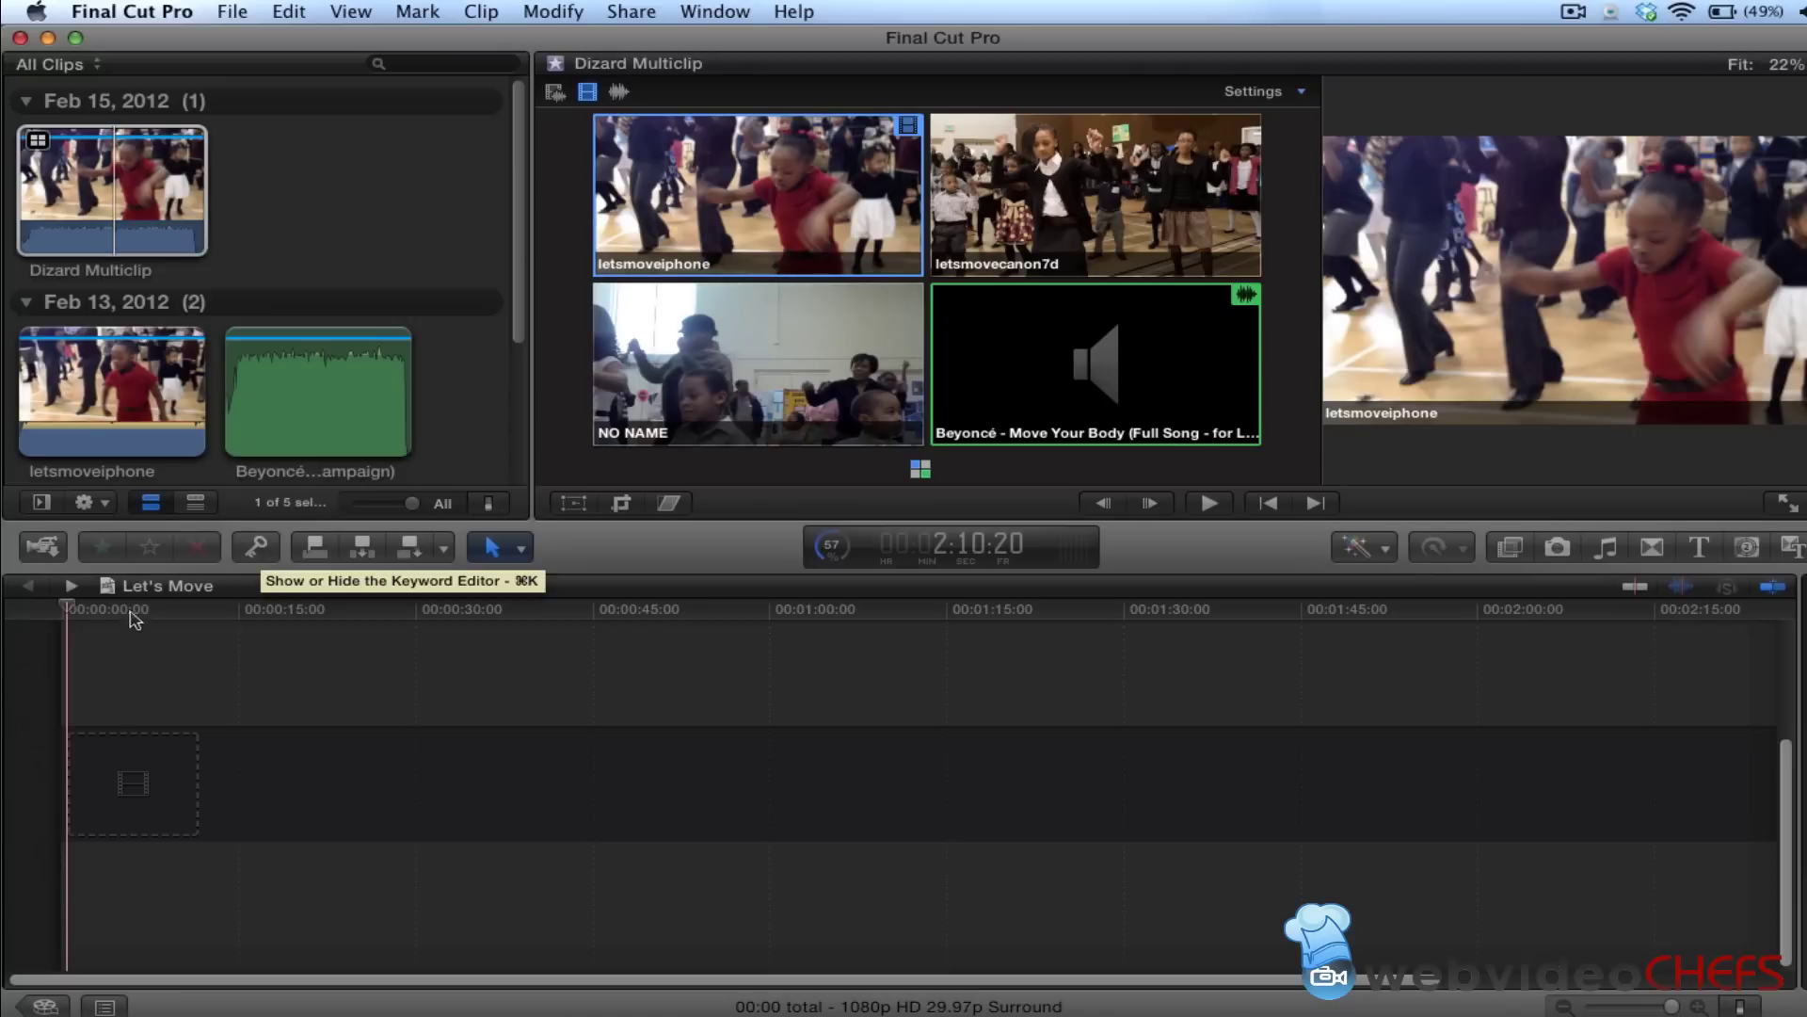
Append Dizard Multiclip to the Let's Move timeline, fit it to the view, and return to the start
left_click(115, 202)
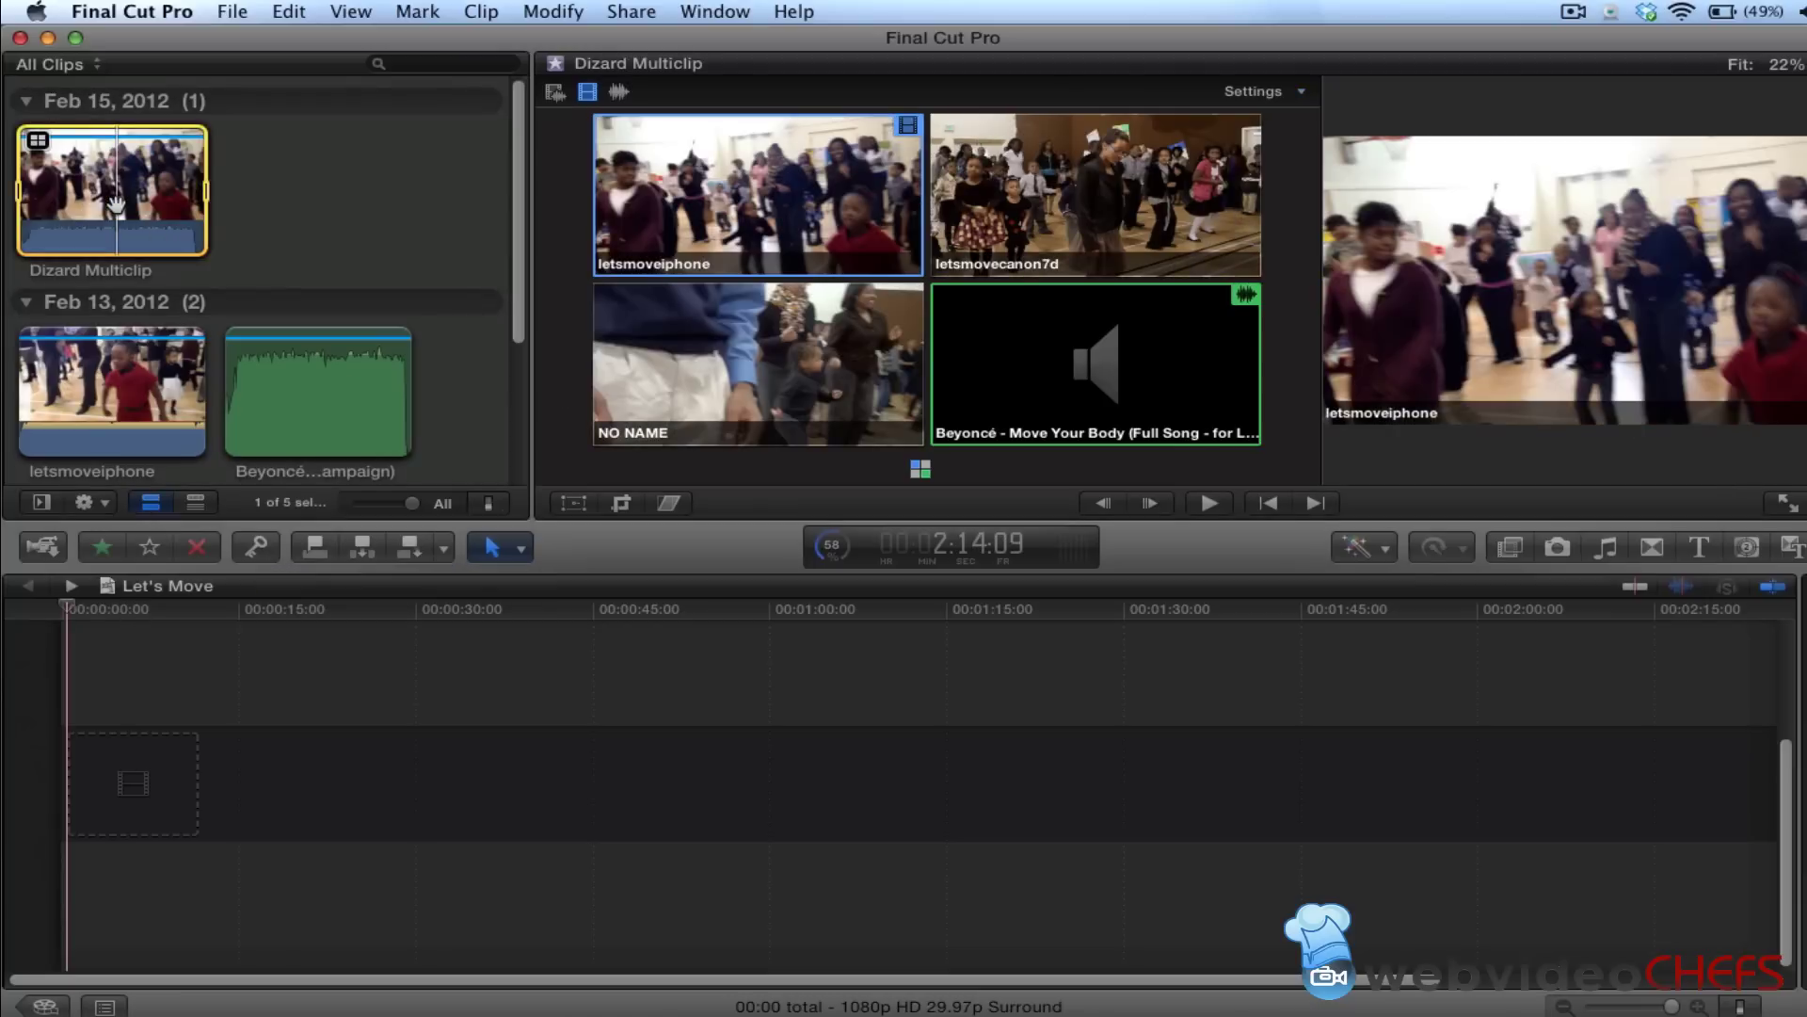
key("e")
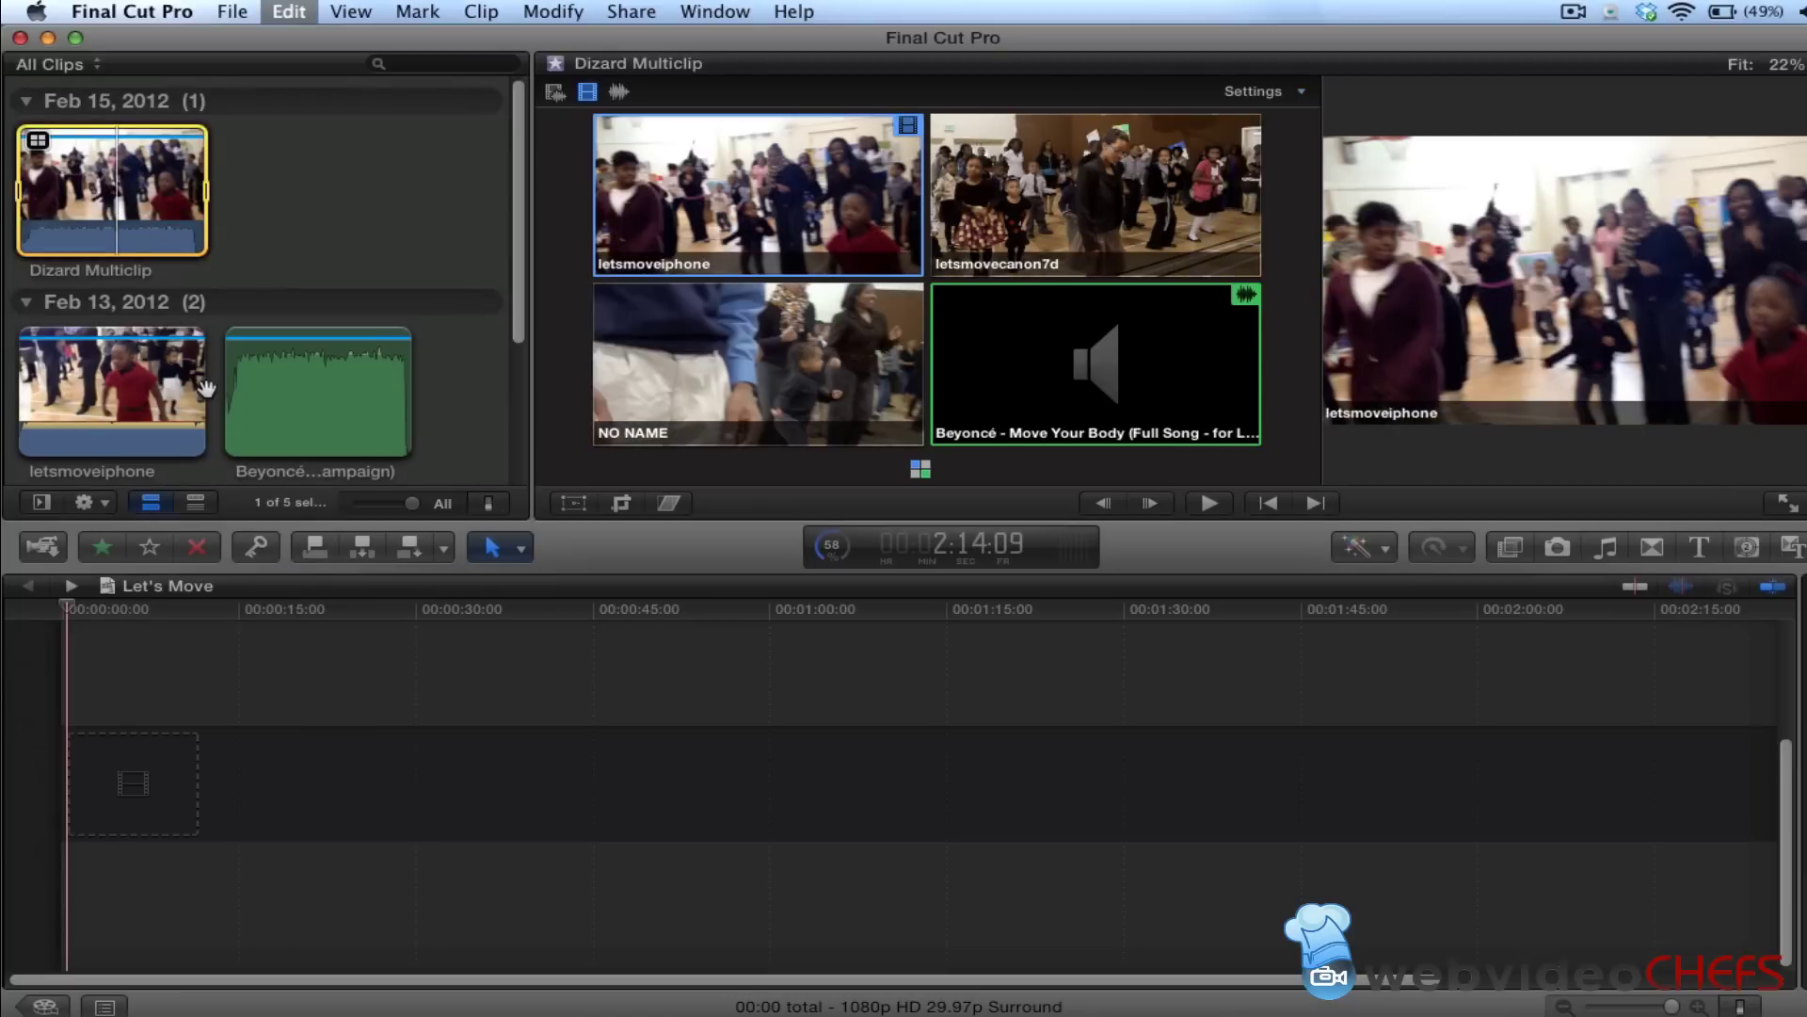
left_click(149, 612)
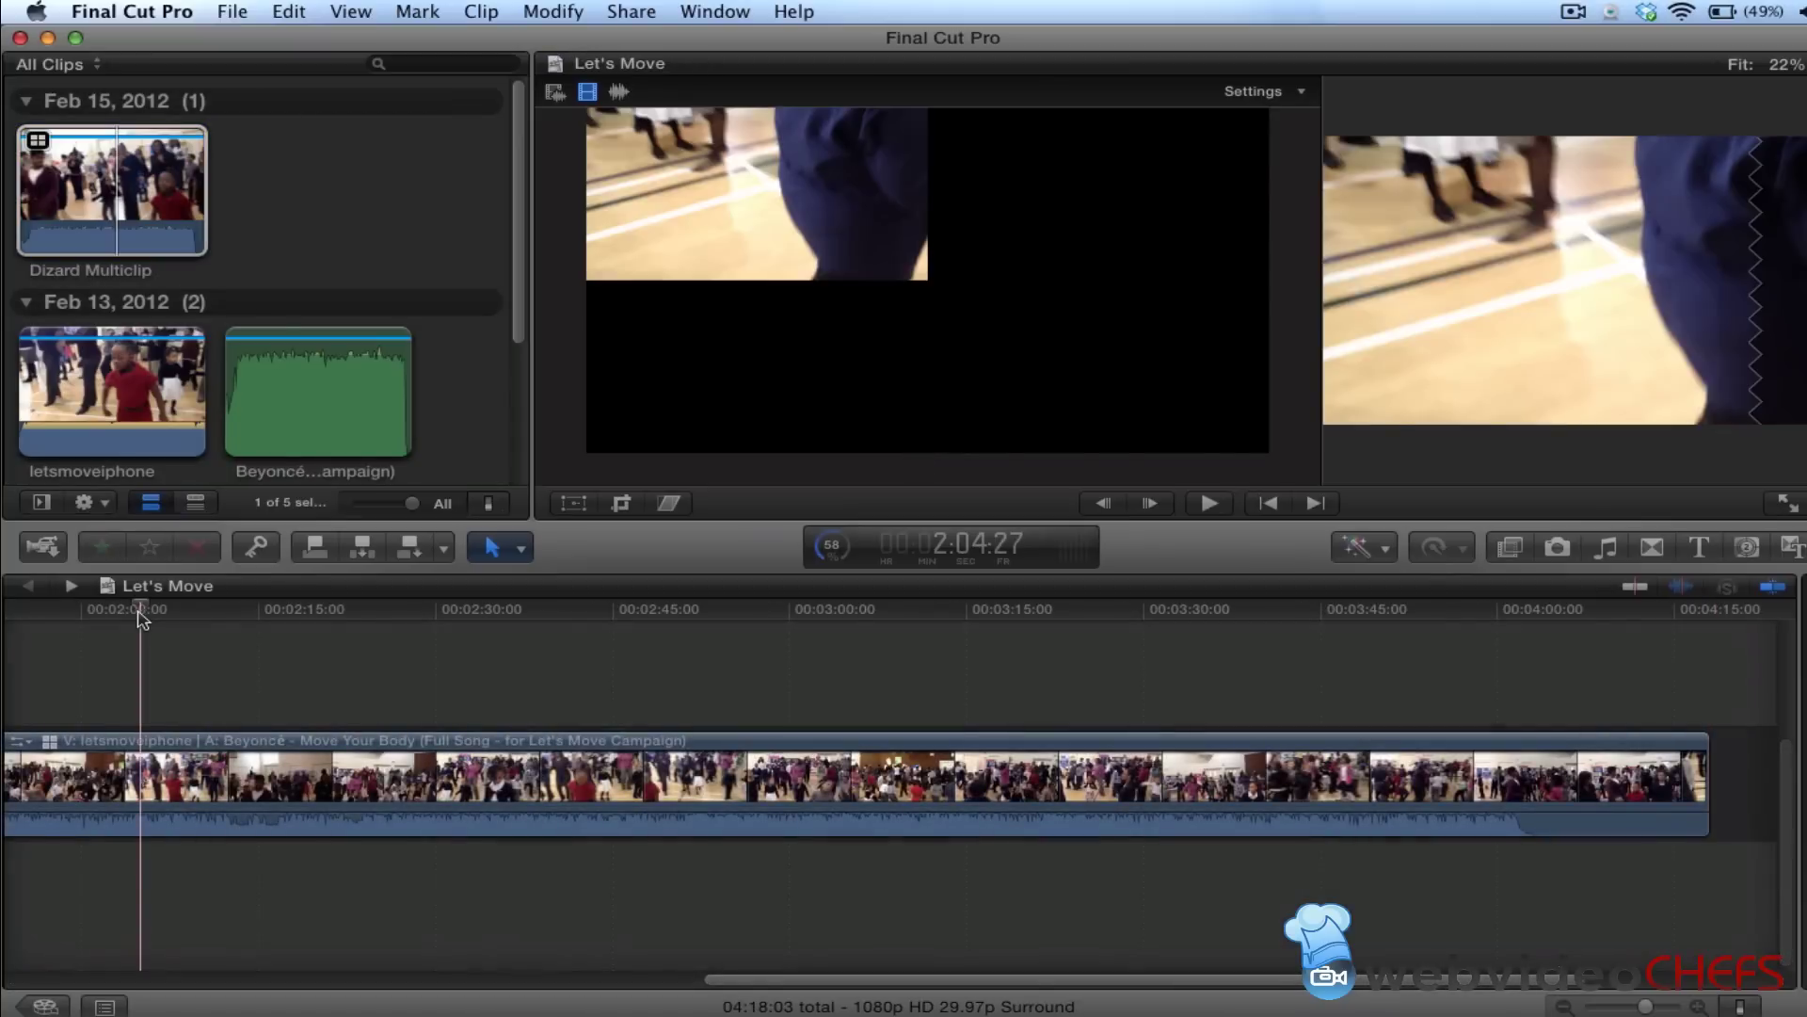
key("shift+z")
key("Home")
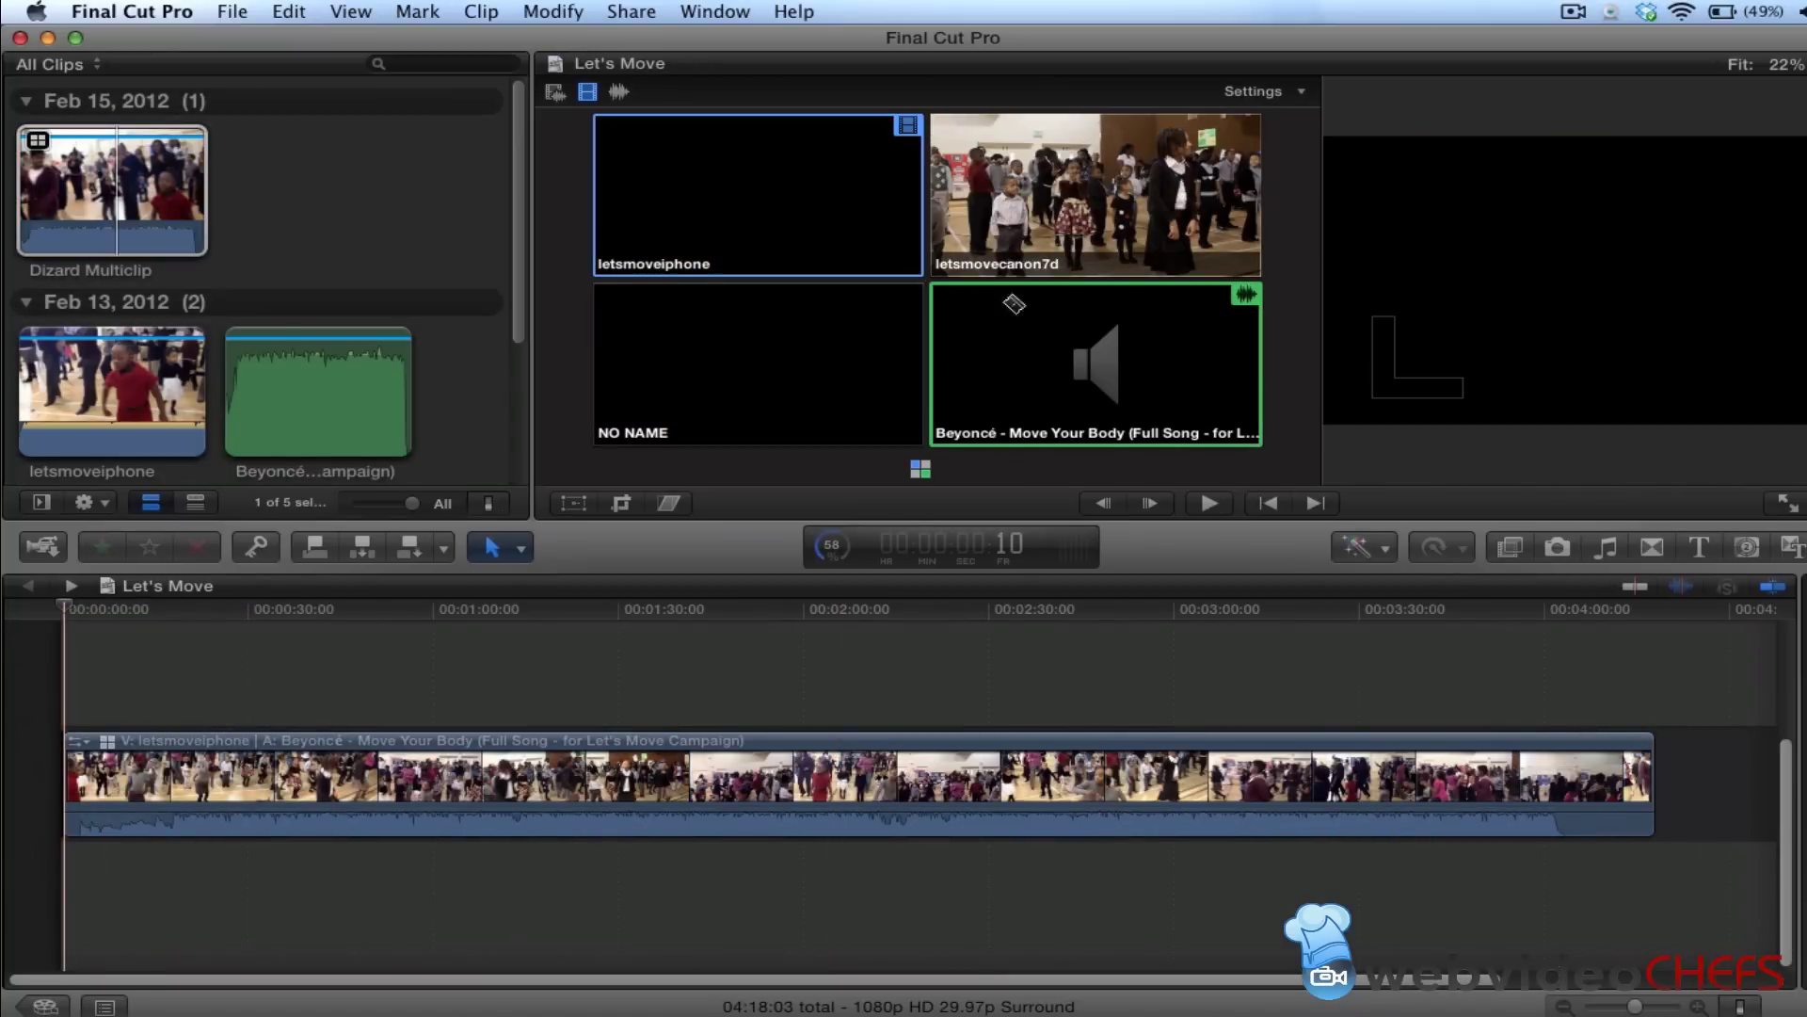
Make letsmovecanon7d the active video angle and preview playback through the NO NAME angle
left_click(1064, 191)
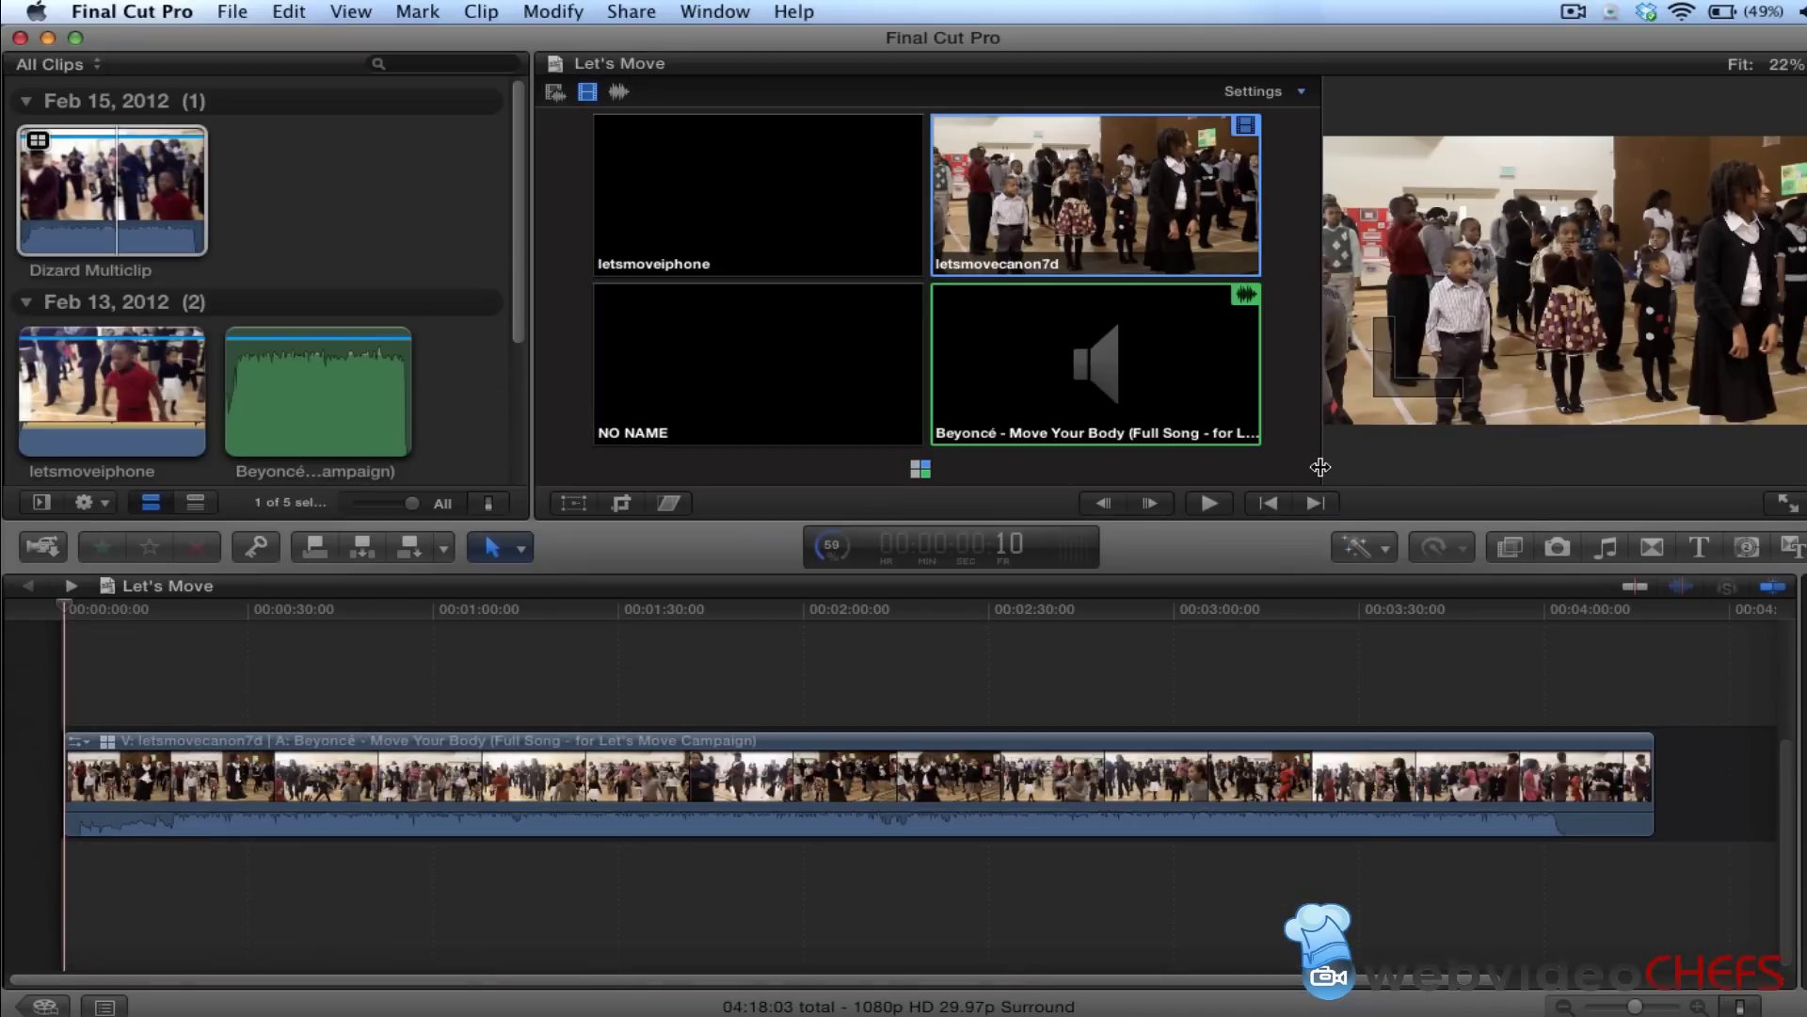
left_click_drag(1321, 467, 1256, 467)
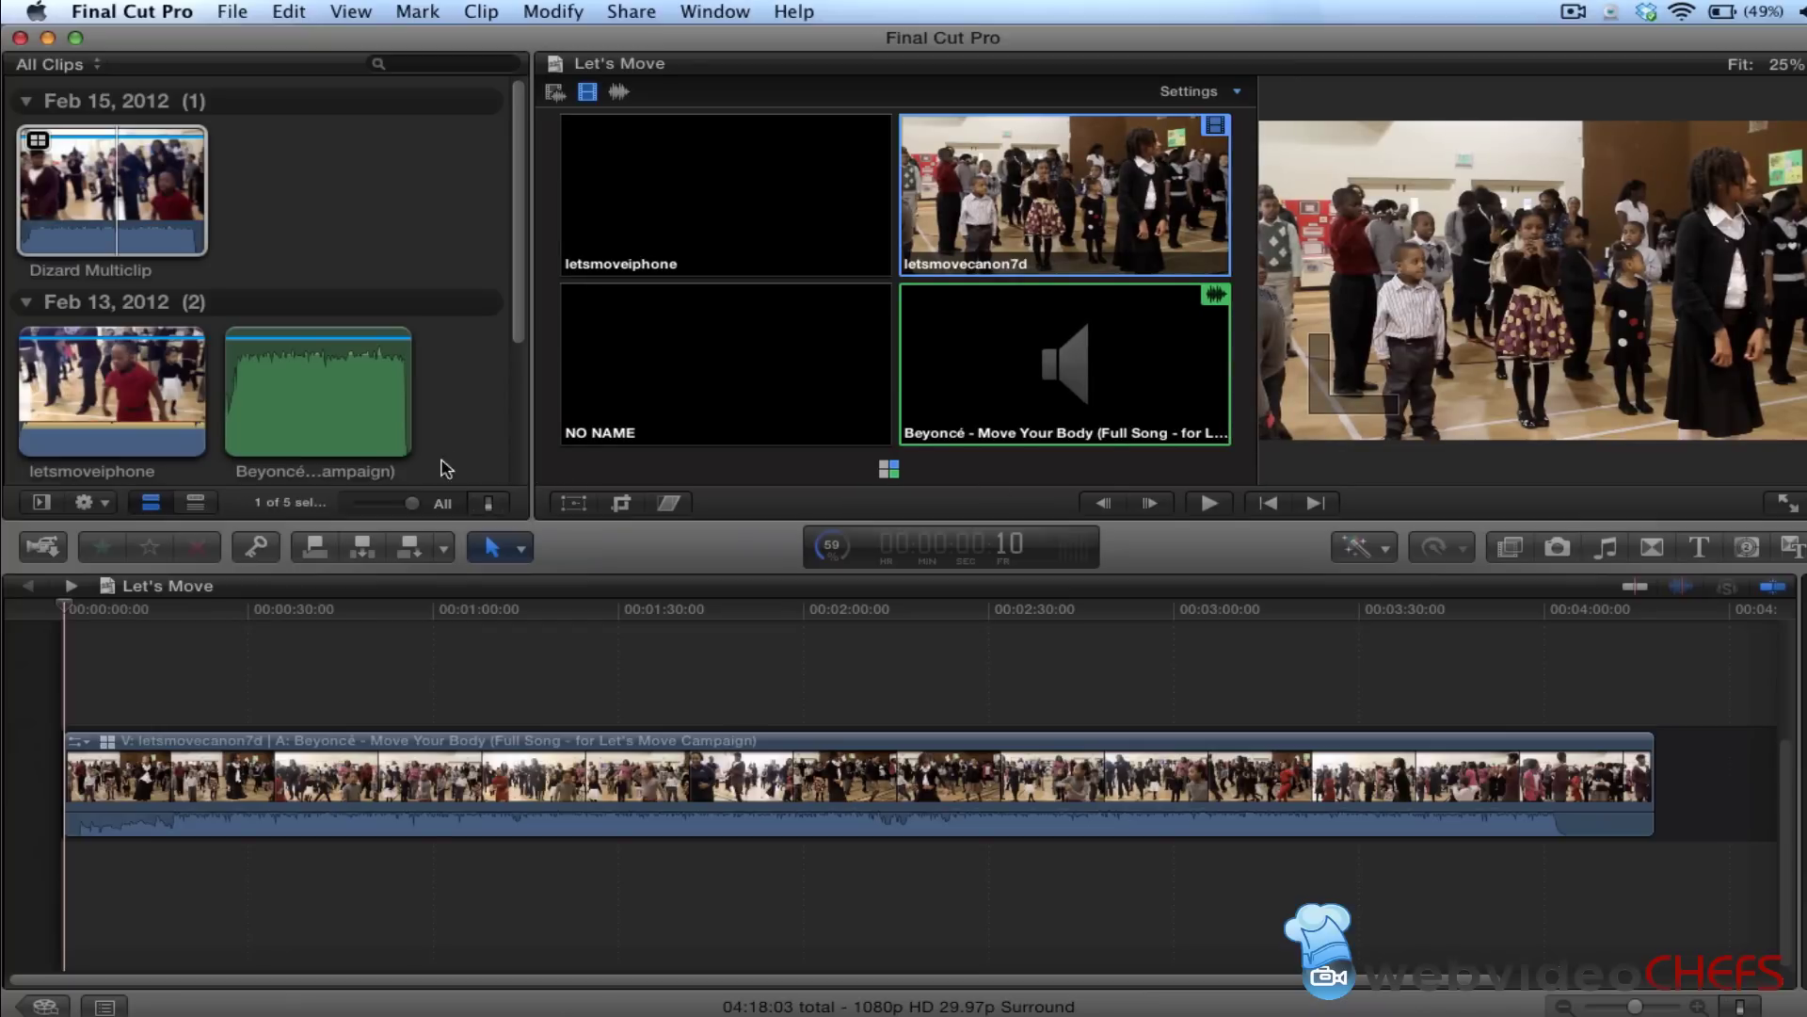
key("shift+f")
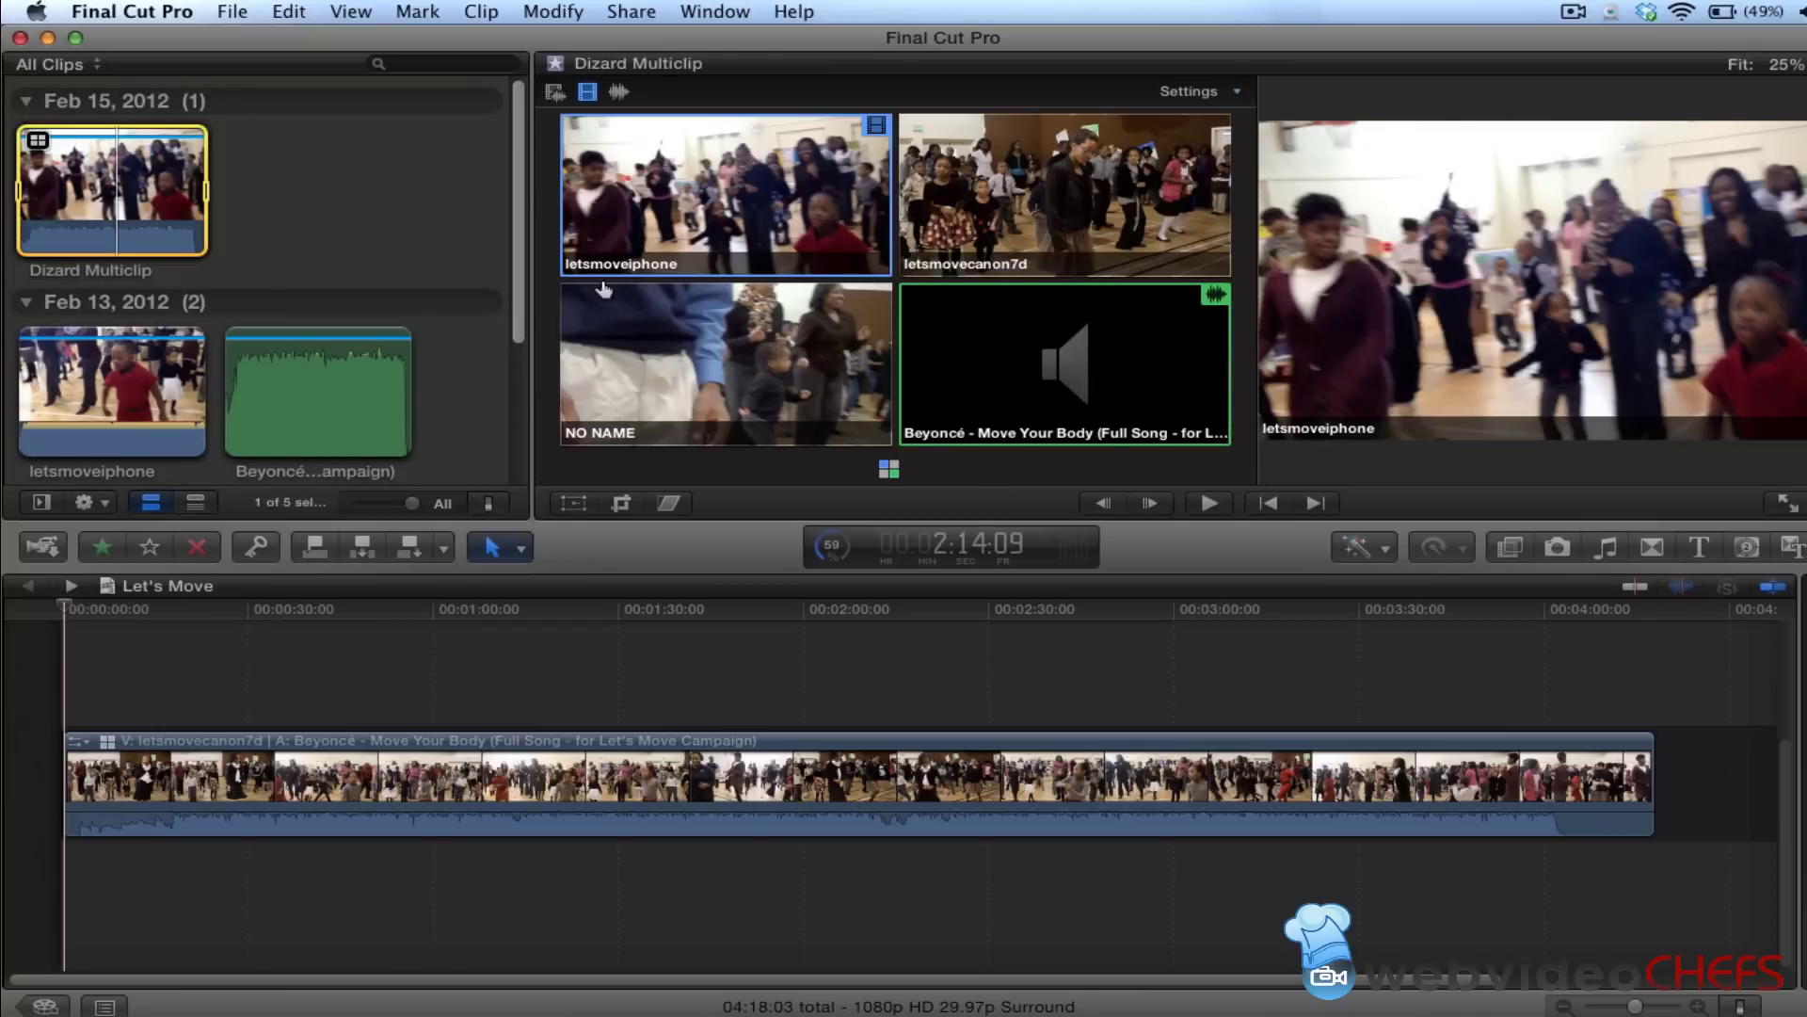
left_click(920, 192)
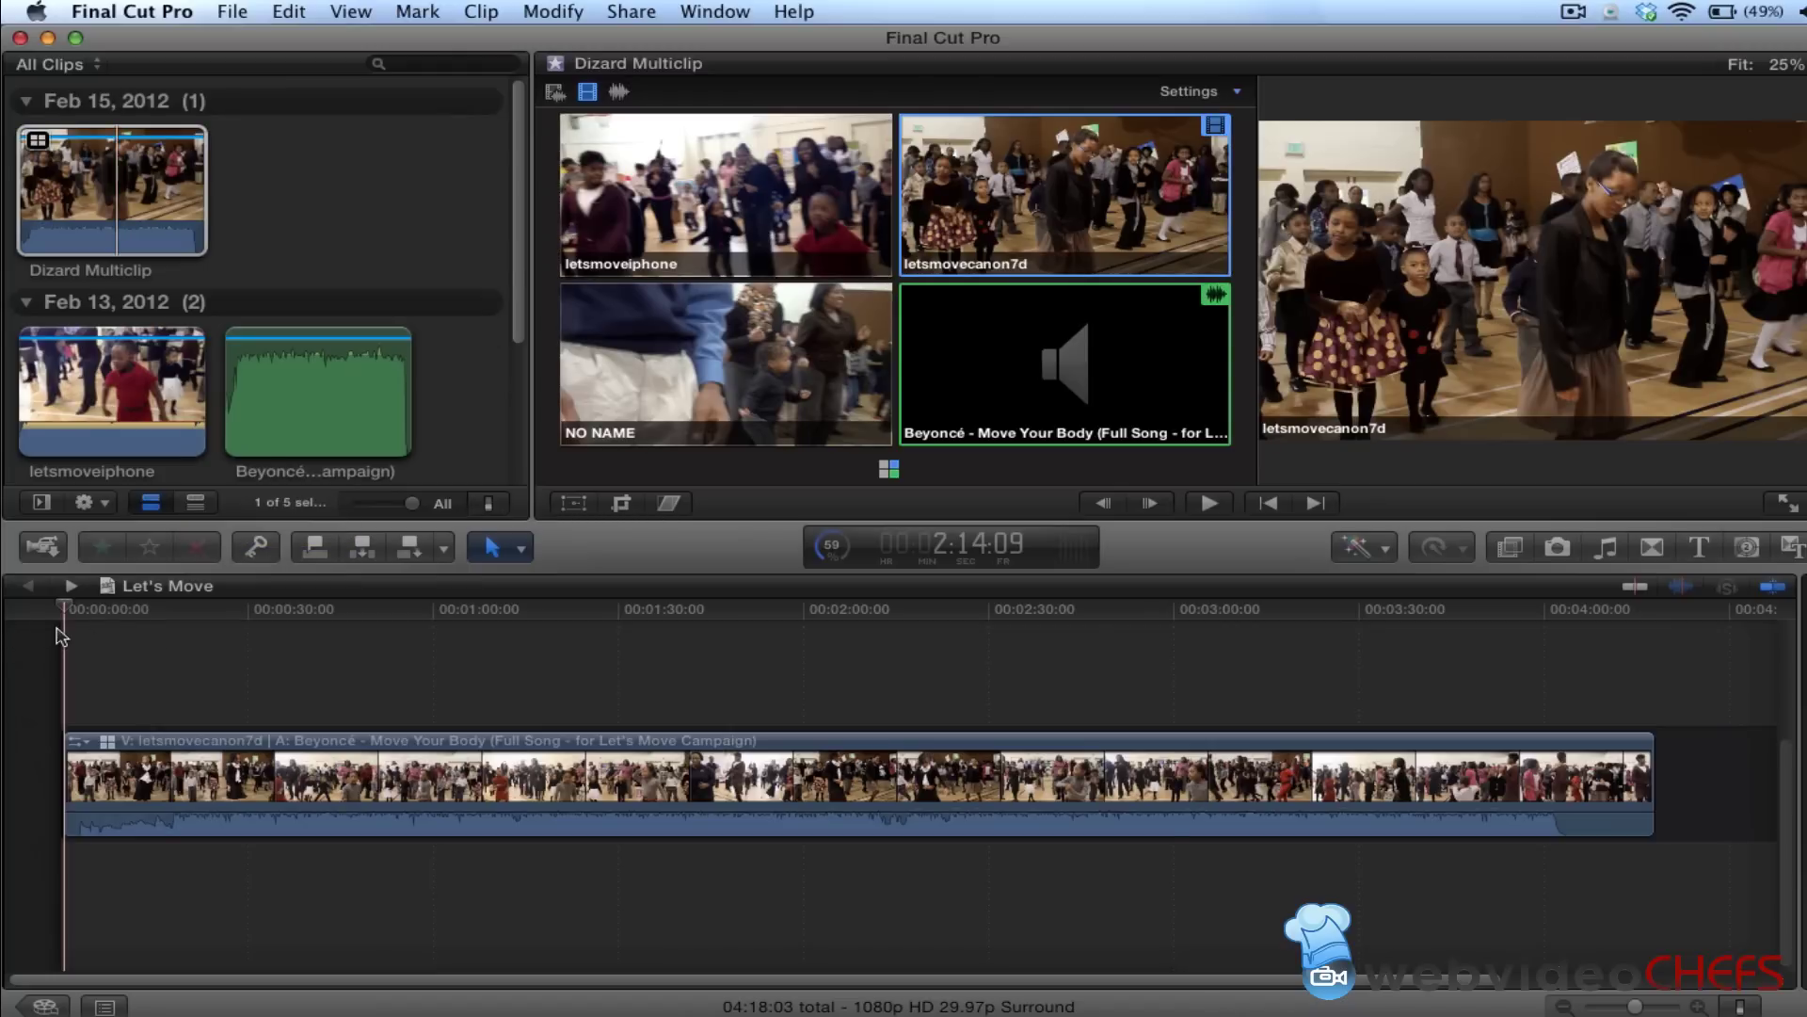
key("shift+z")
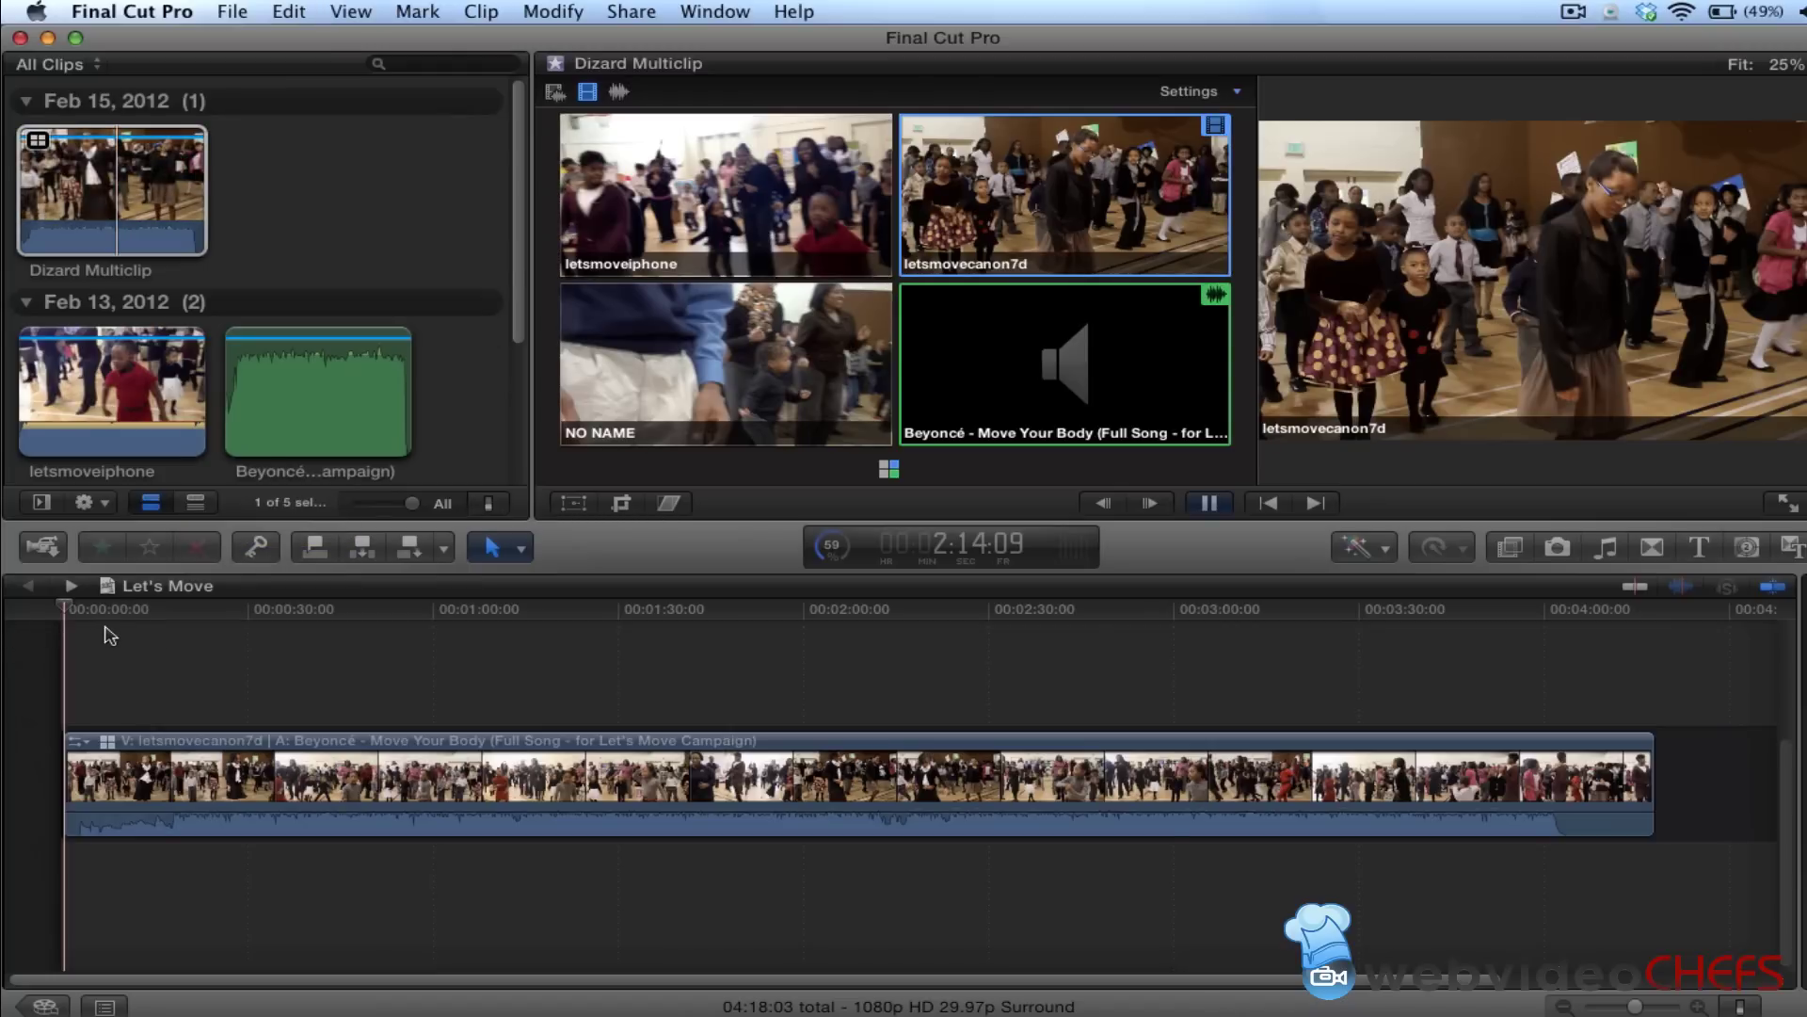
key("space")
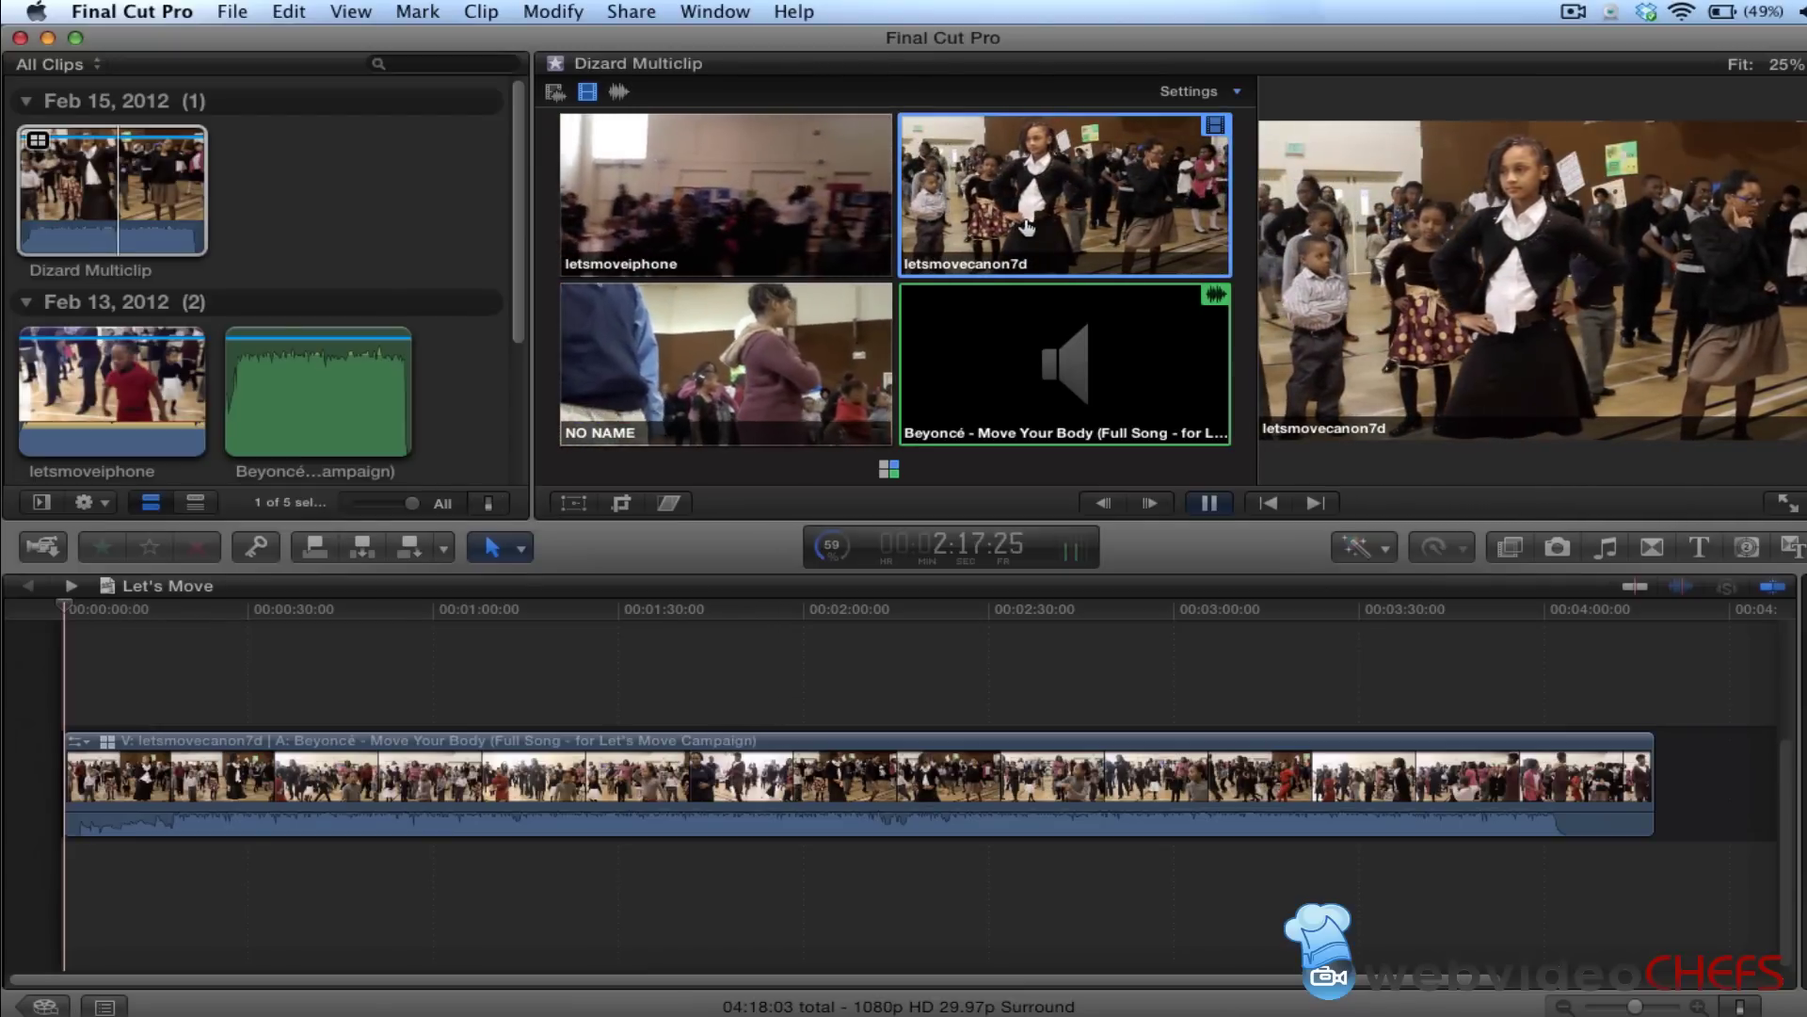
left_click(770, 358)
key("space")
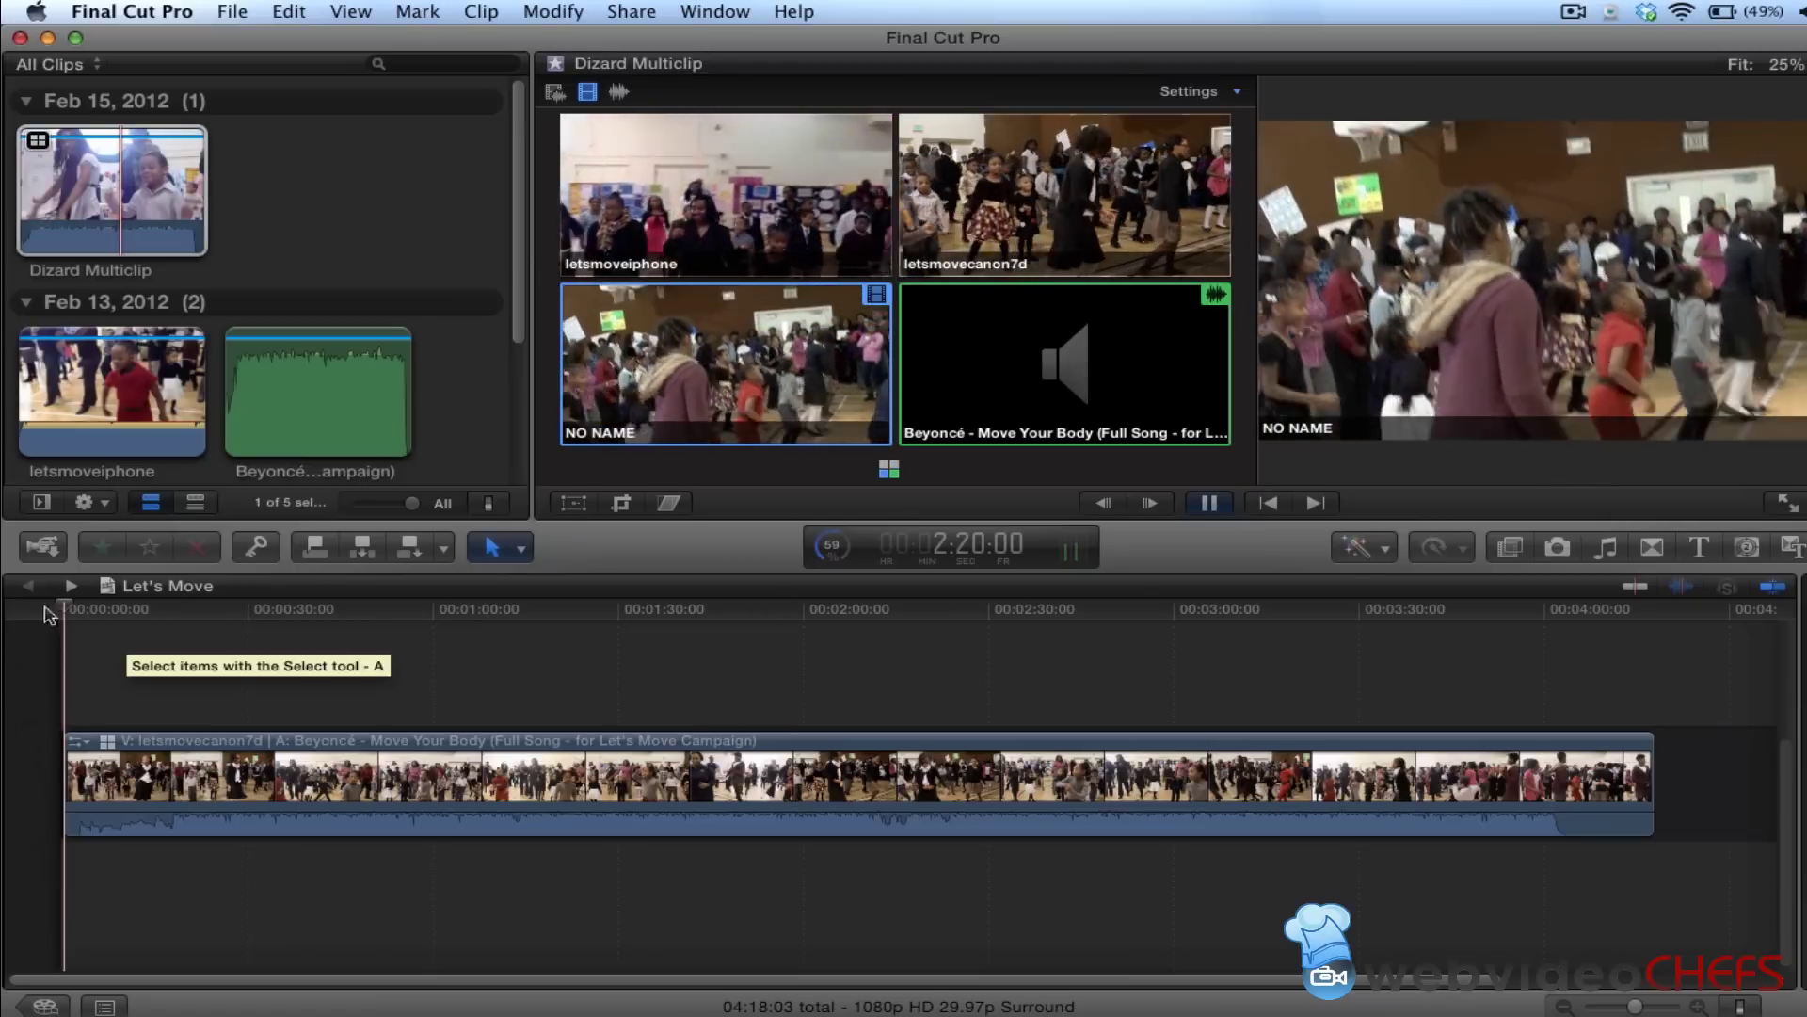
left_click(103, 617)
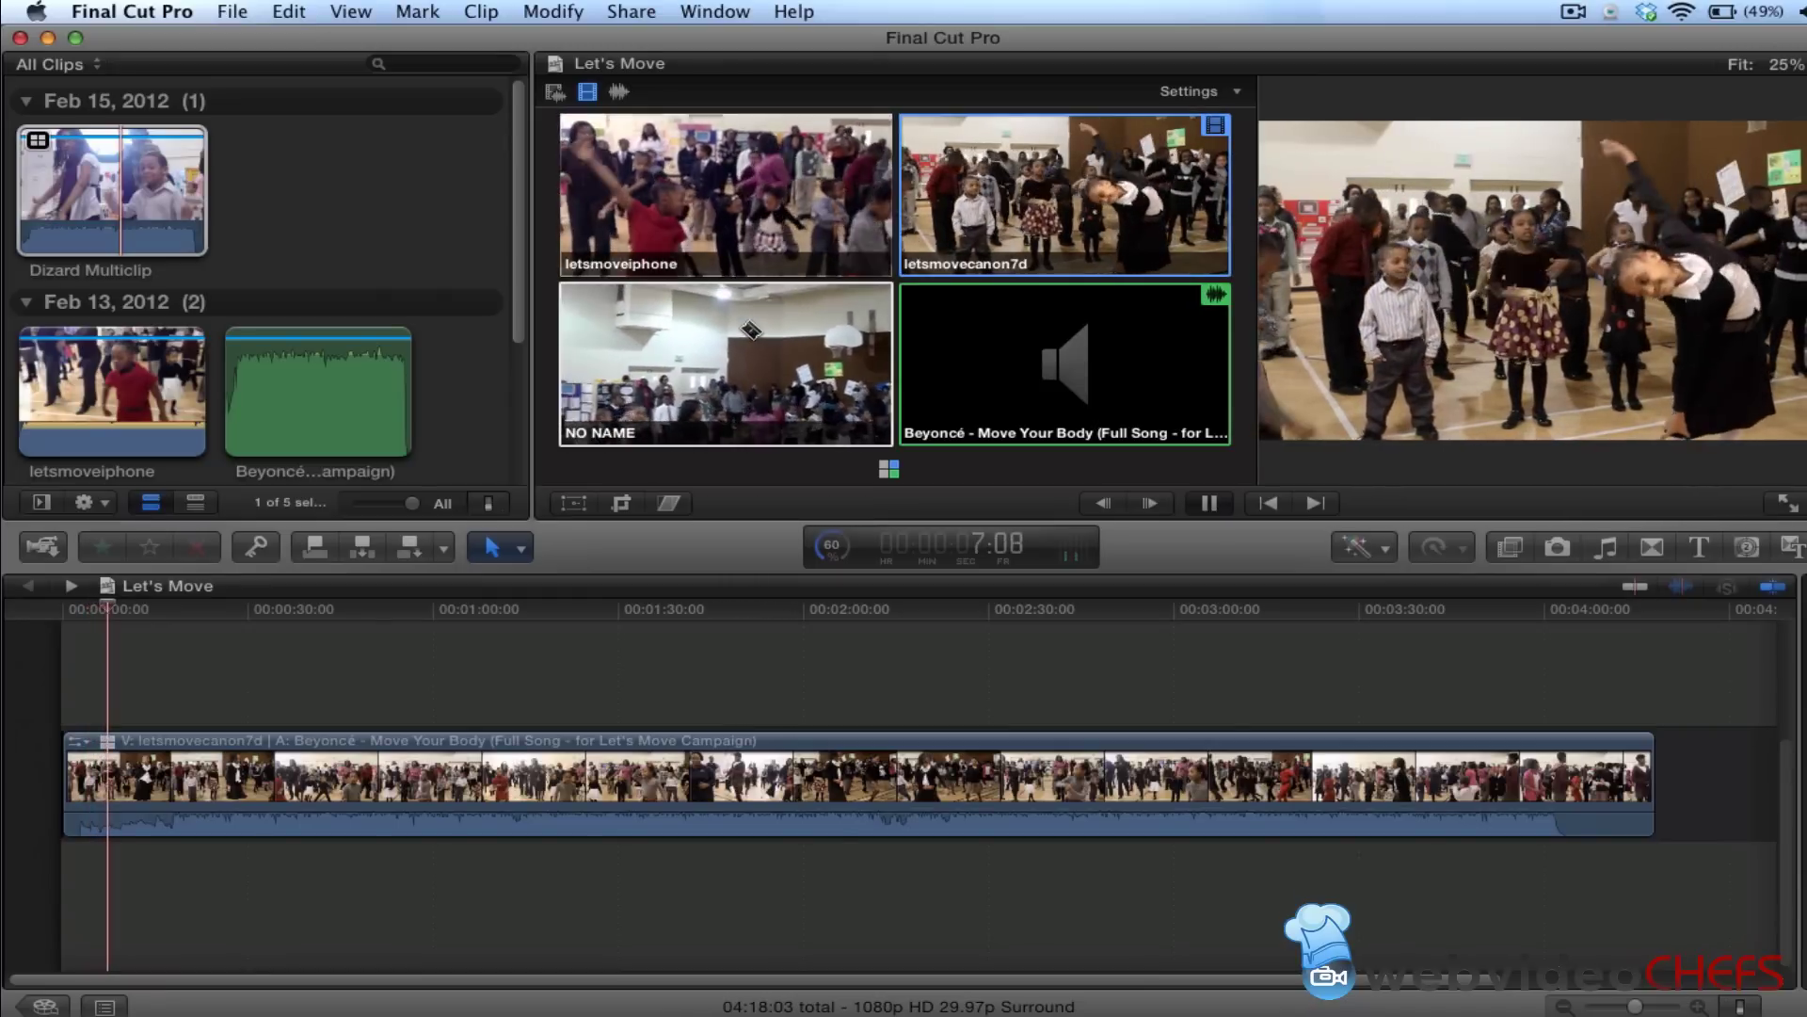
Live-cut the clip between letsmoveiphone, NO NAME and letsmovecanon7d angles, ending on letsmovecanon7d
left_click(749, 209)
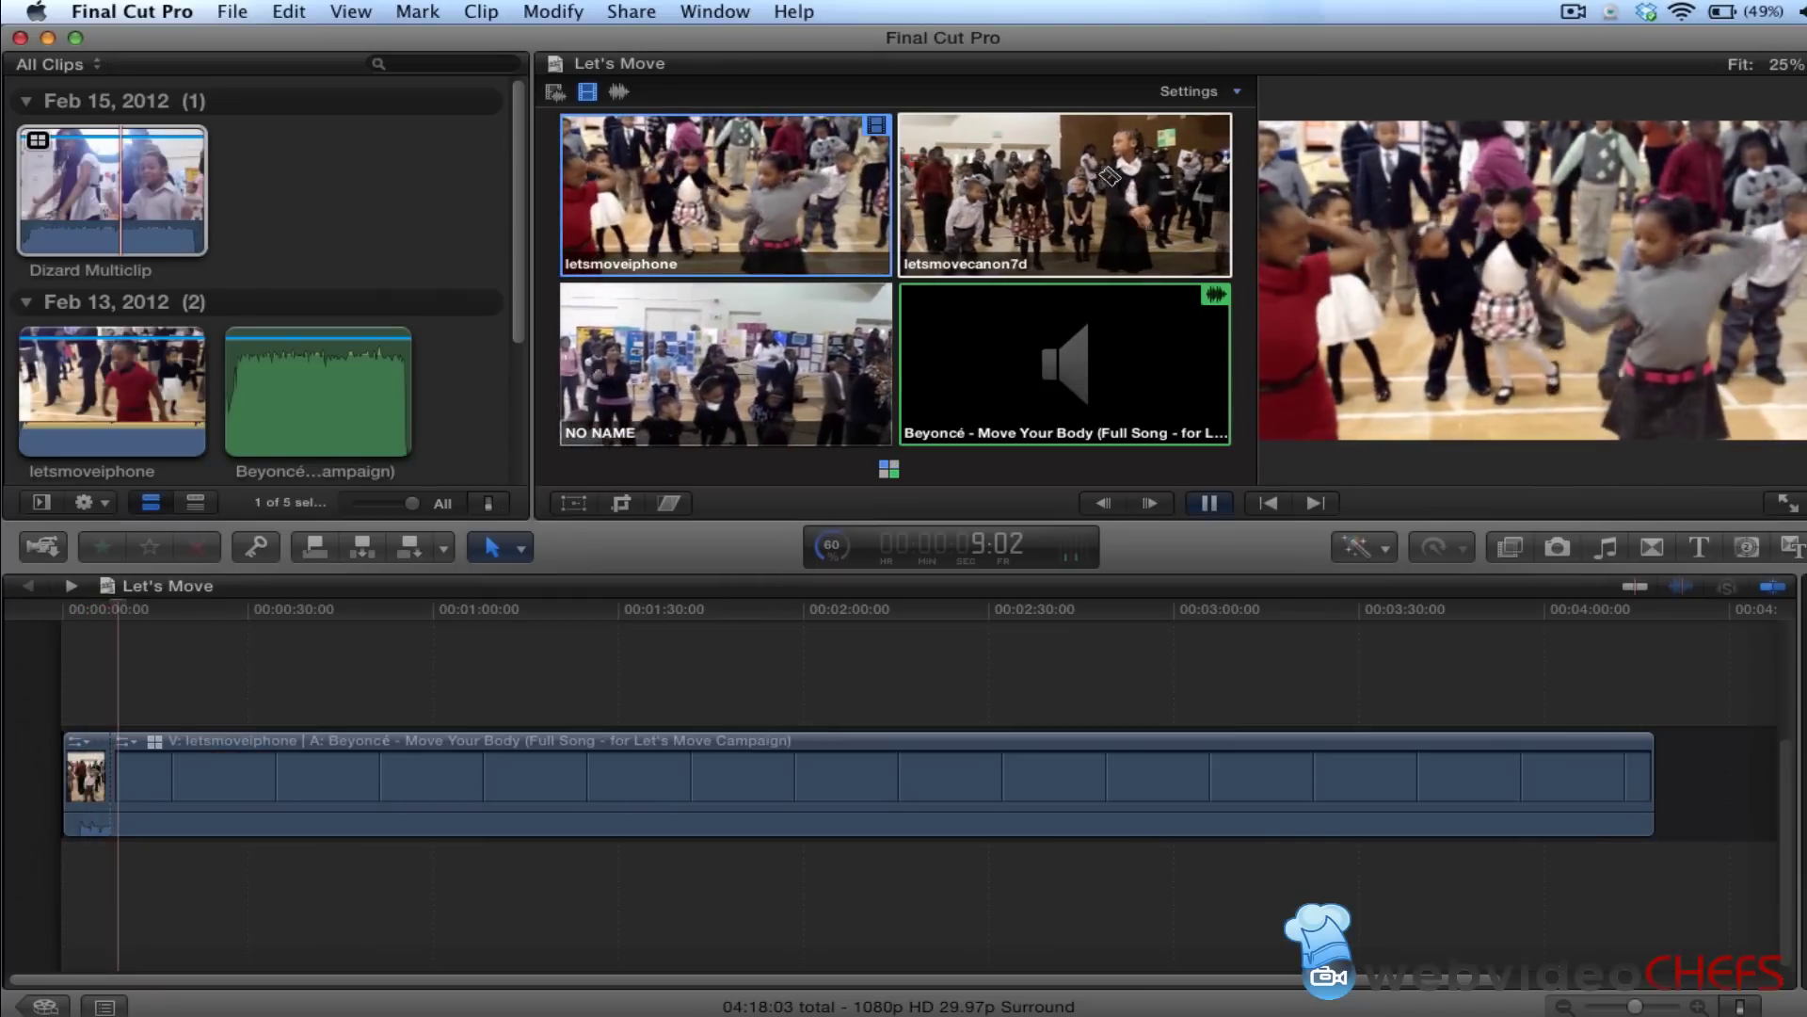
left_click(737, 398)
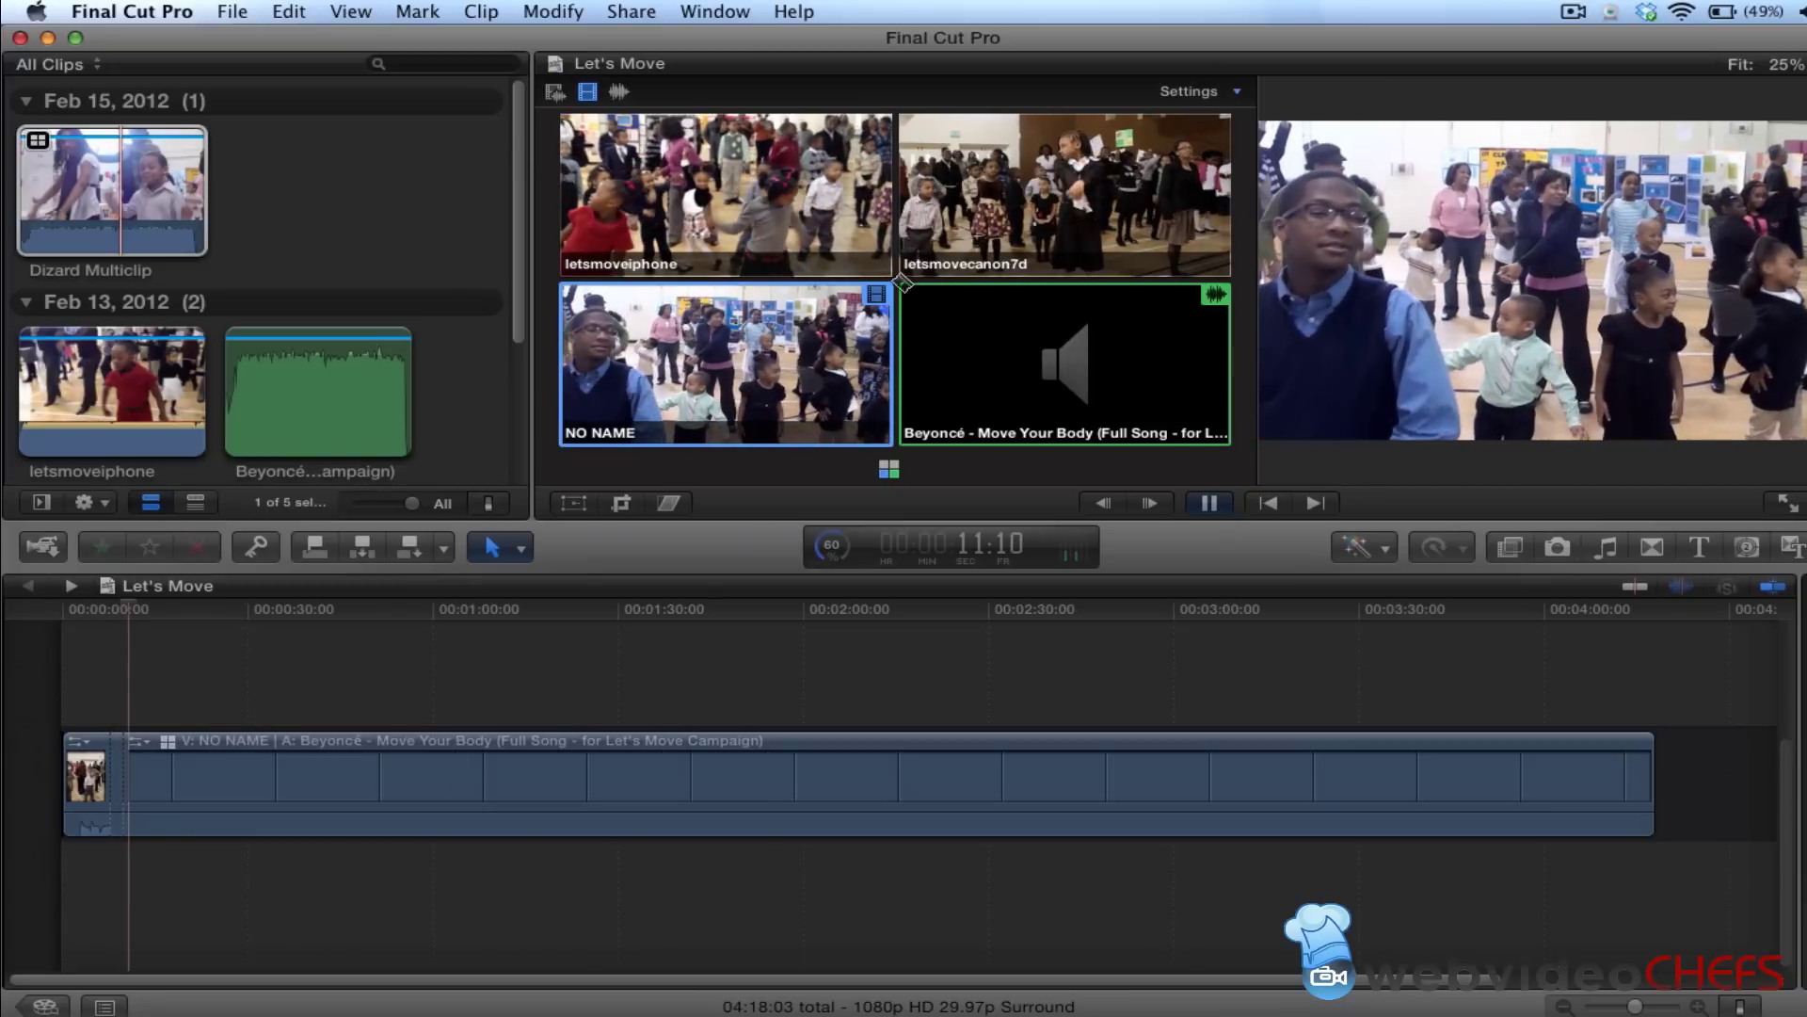
left_click(986, 188)
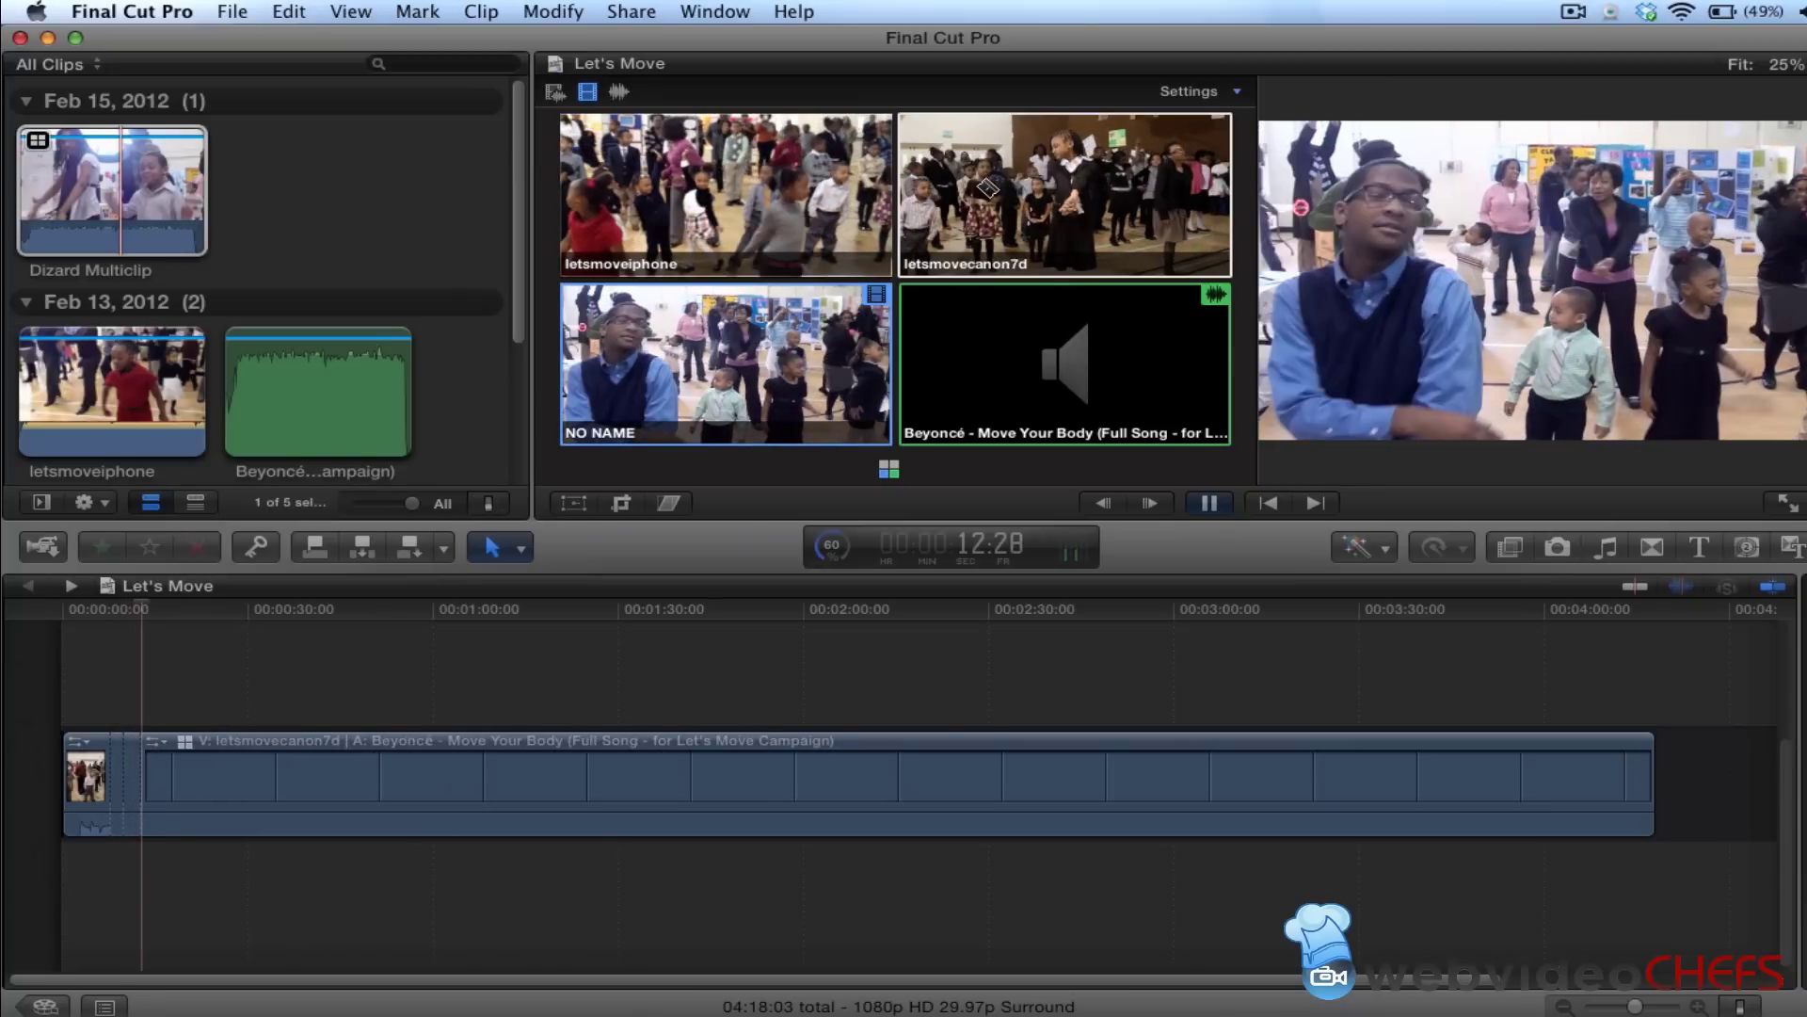
left_click(769, 191)
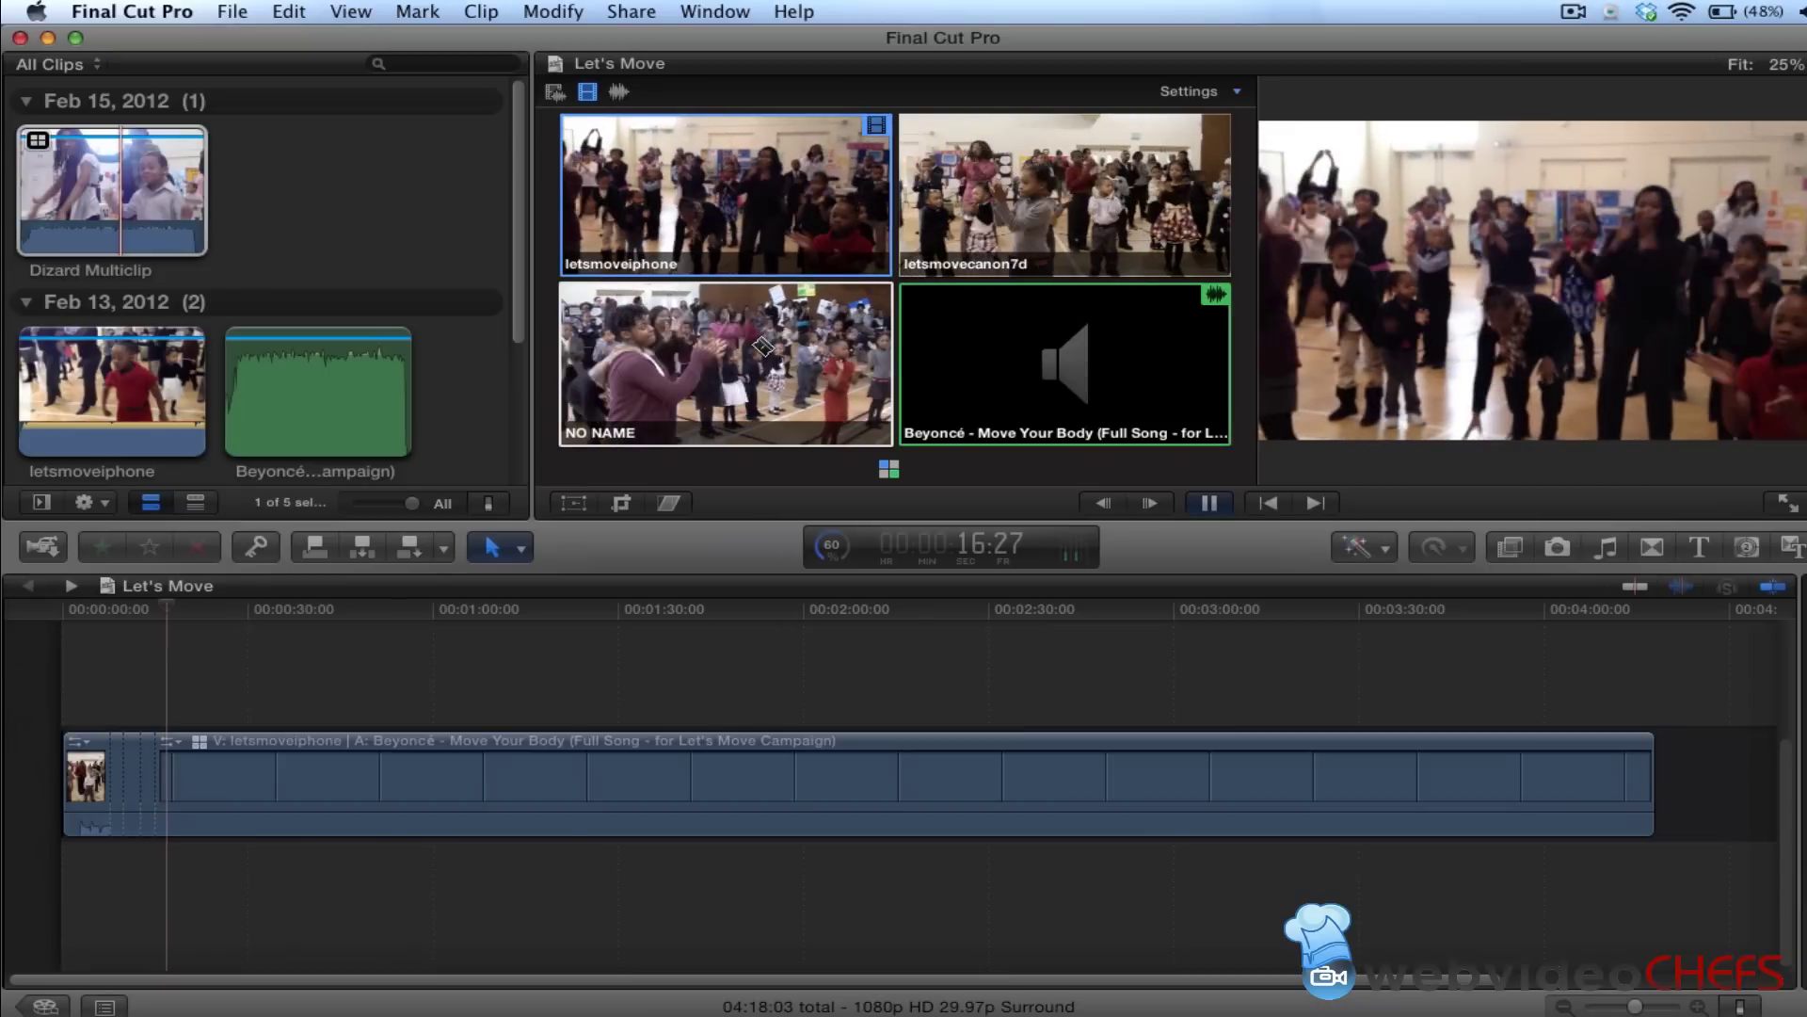
left_click(763, 346)
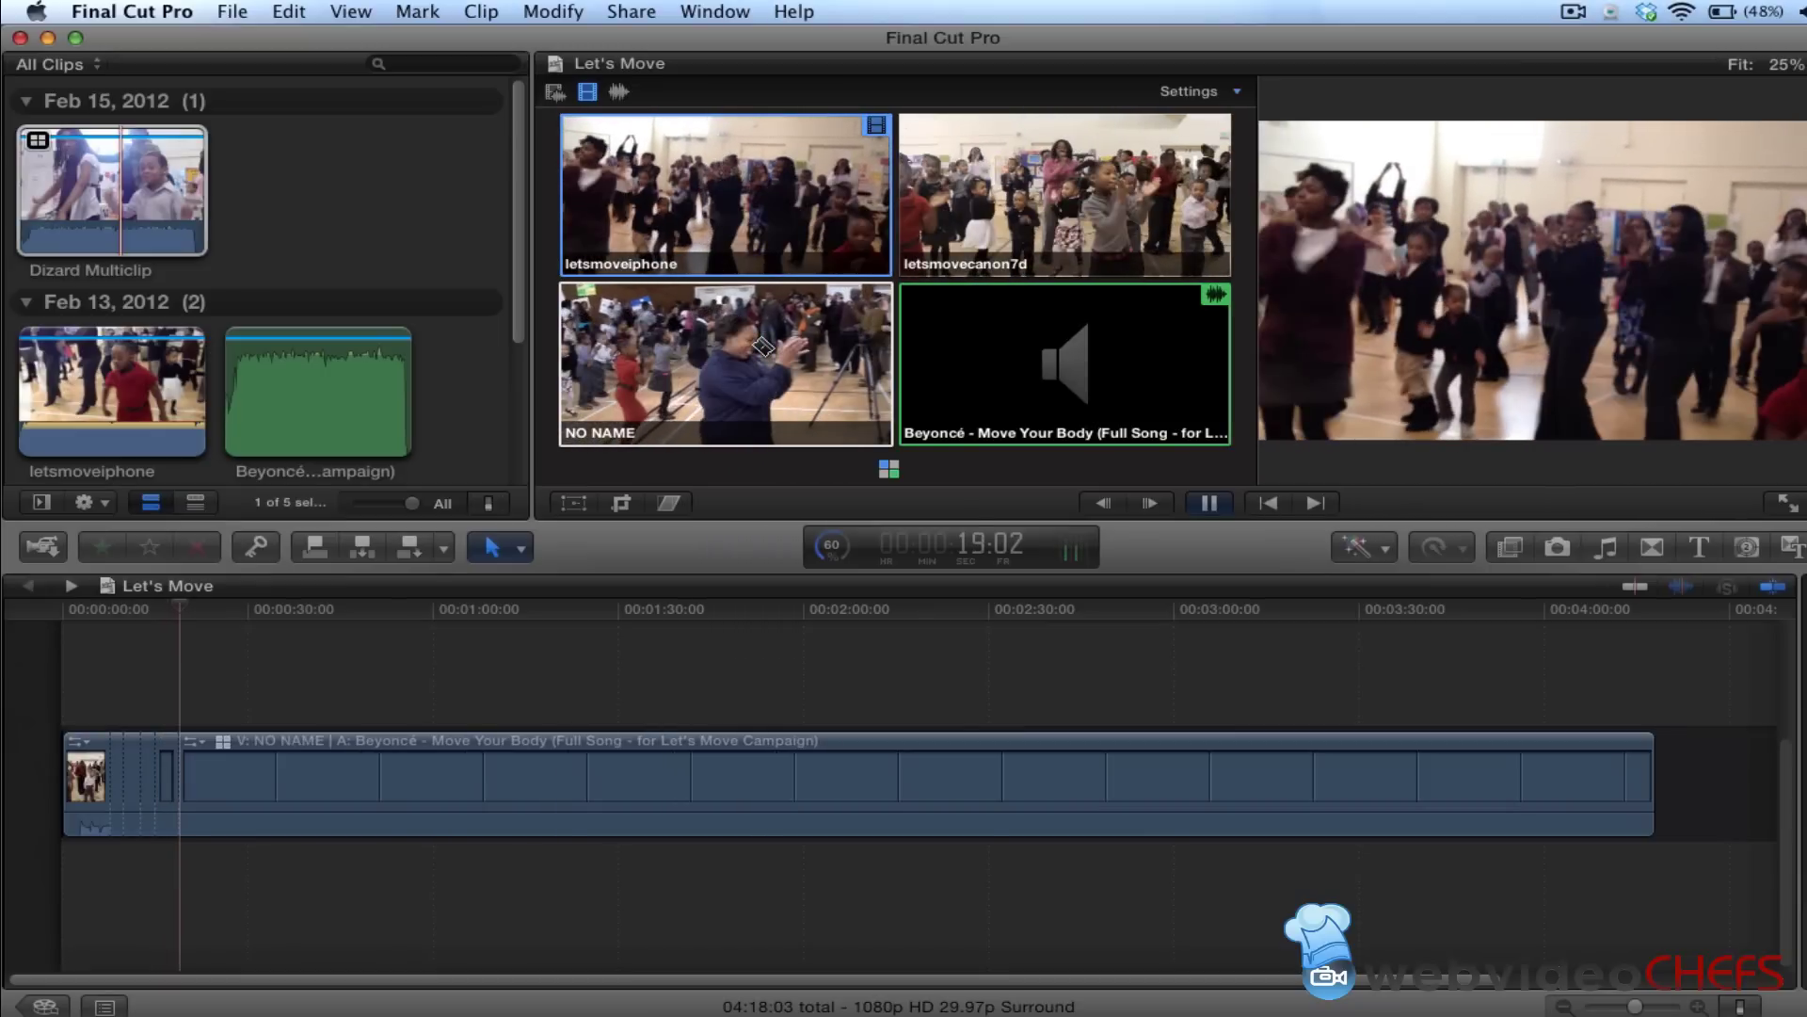
left_click(1042, 196)
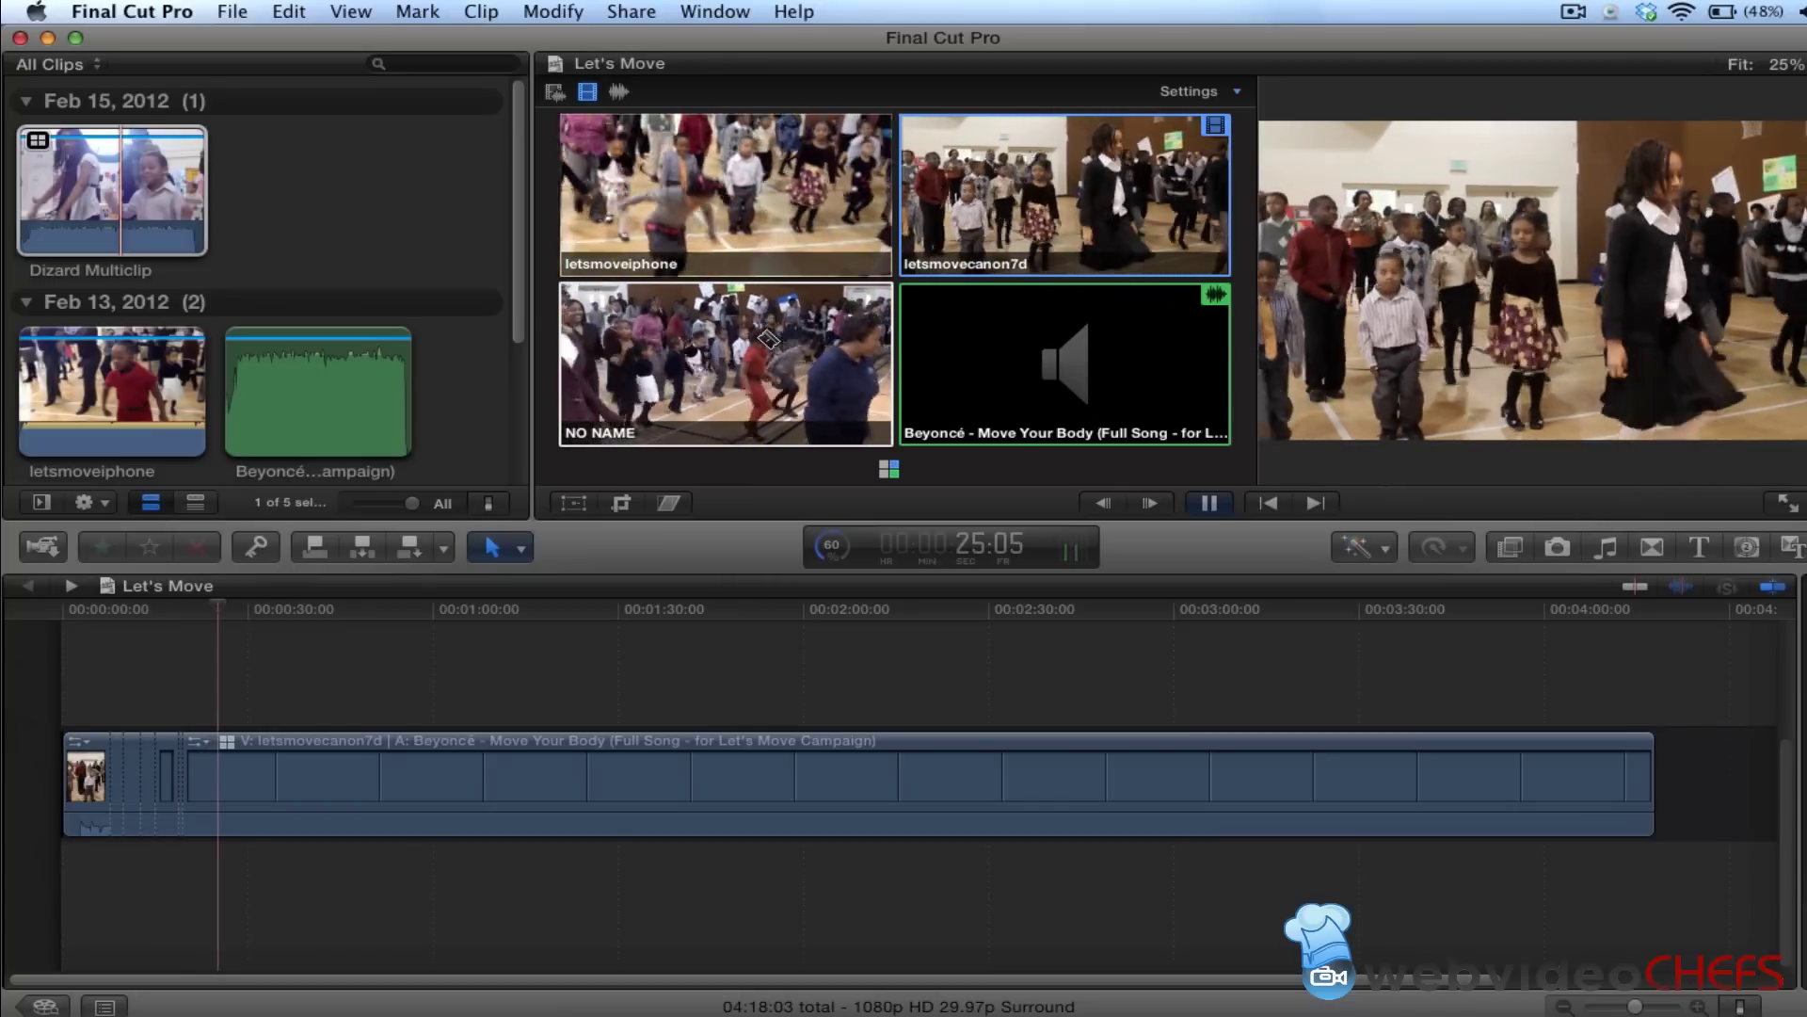
left_click(768, 339)
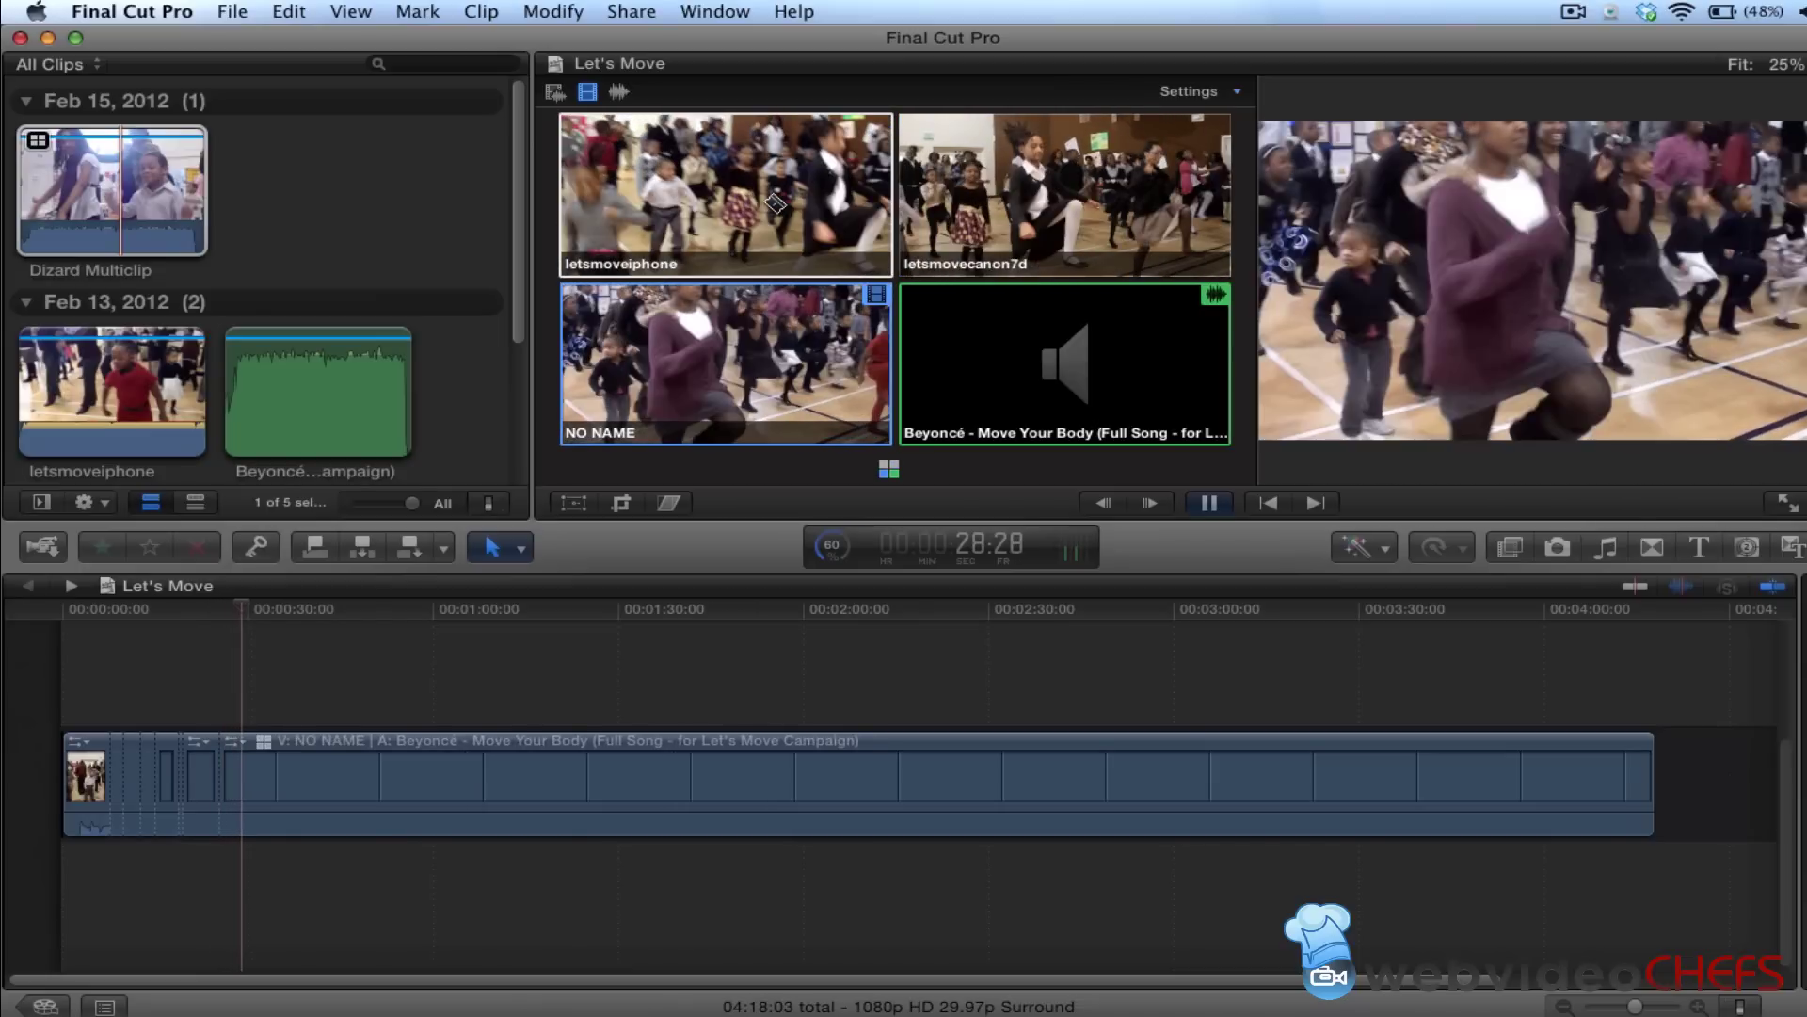
left_click(984, 168)
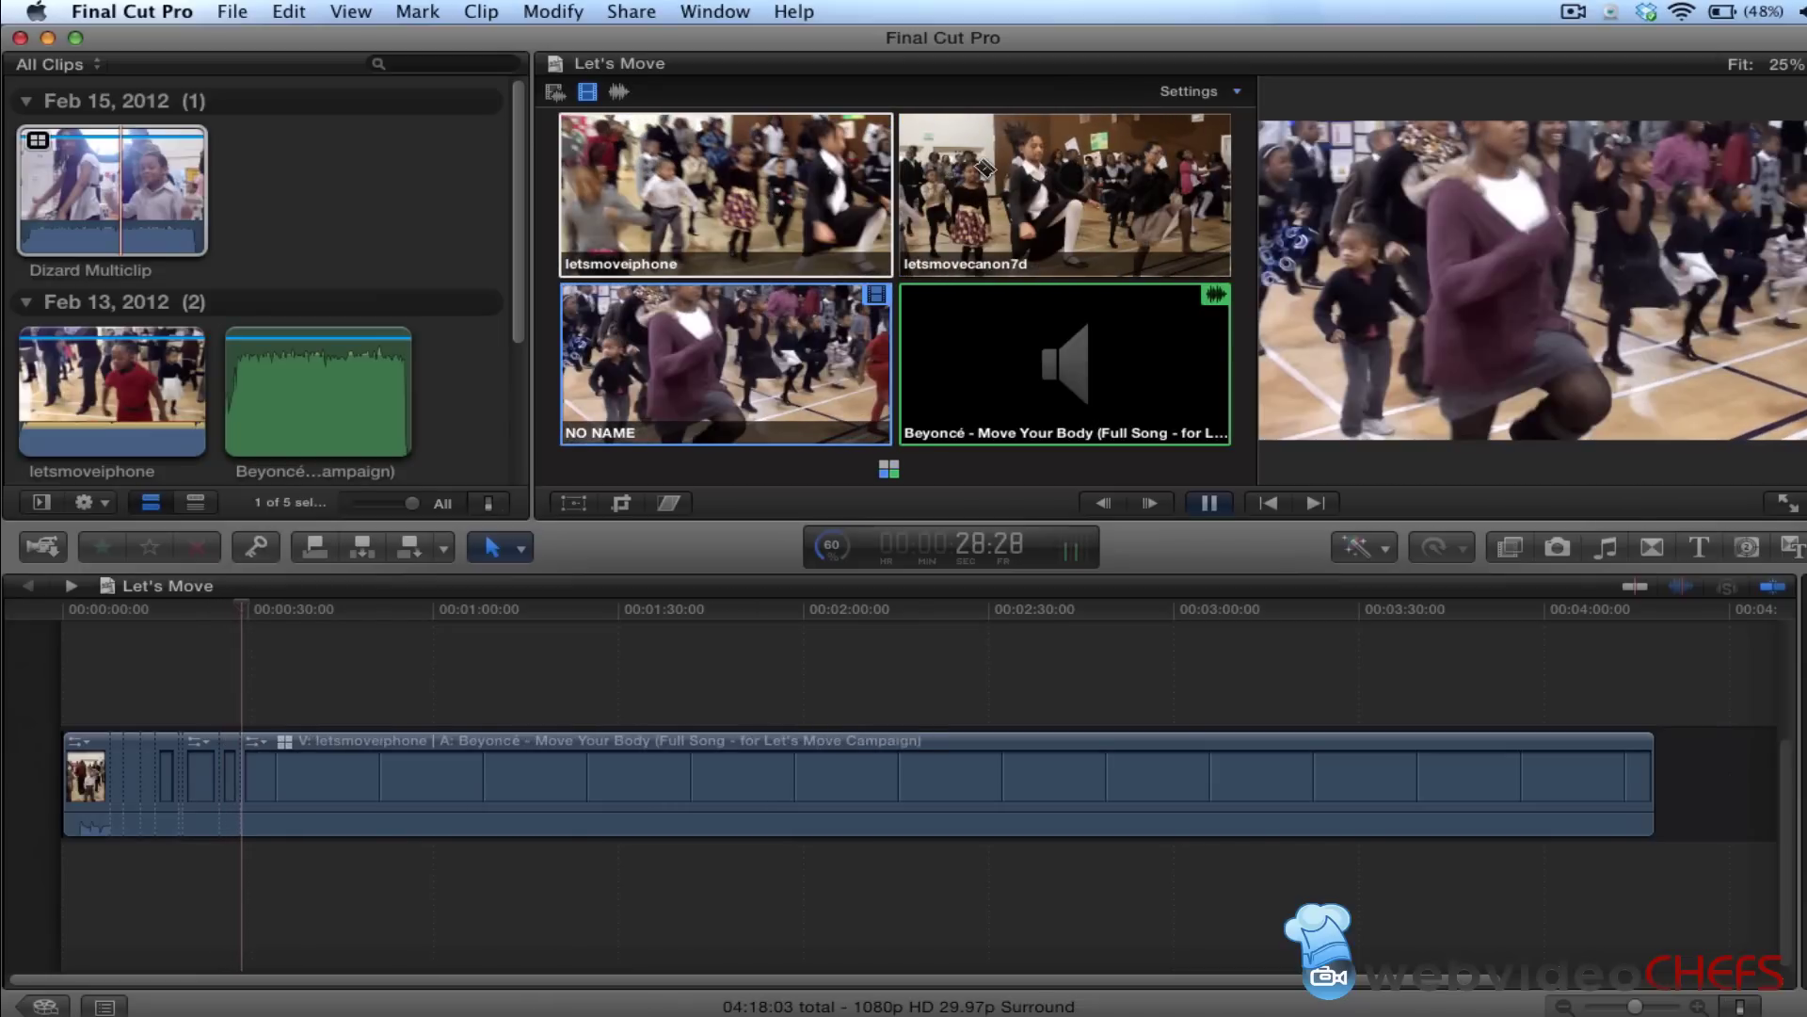
key("space")
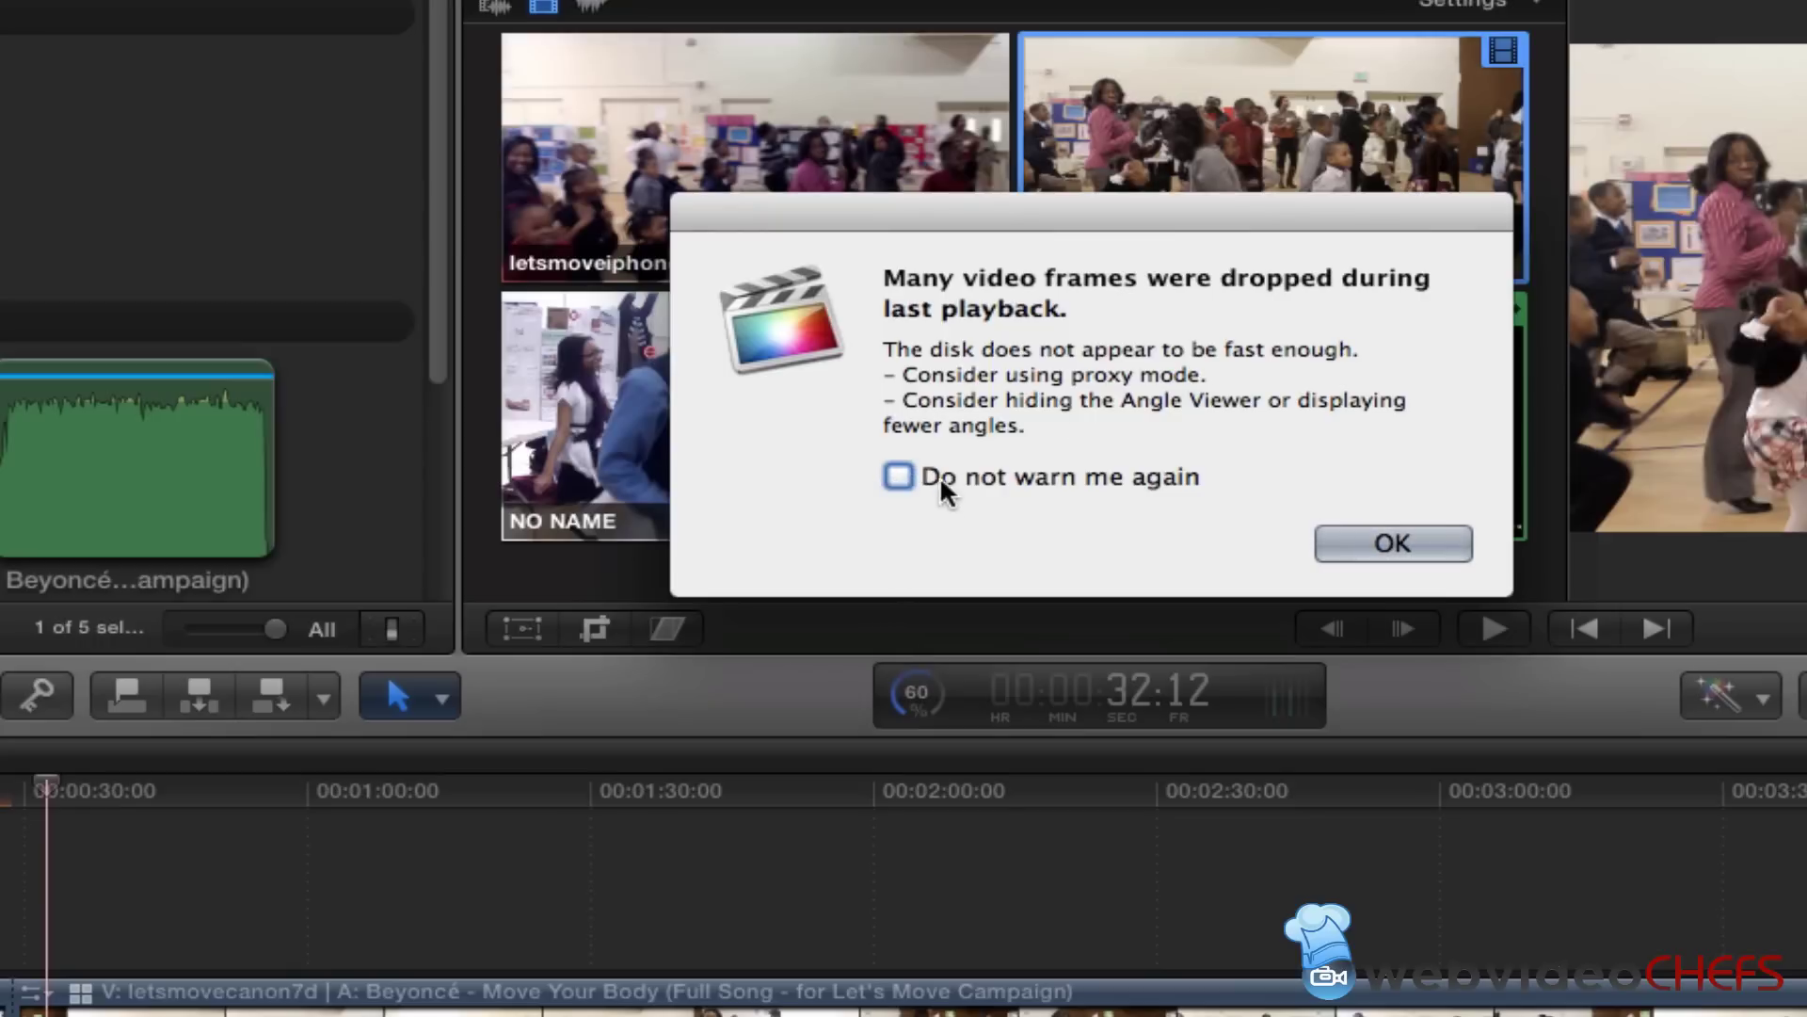
left_click(899, 476)
left_click(1069, 477)
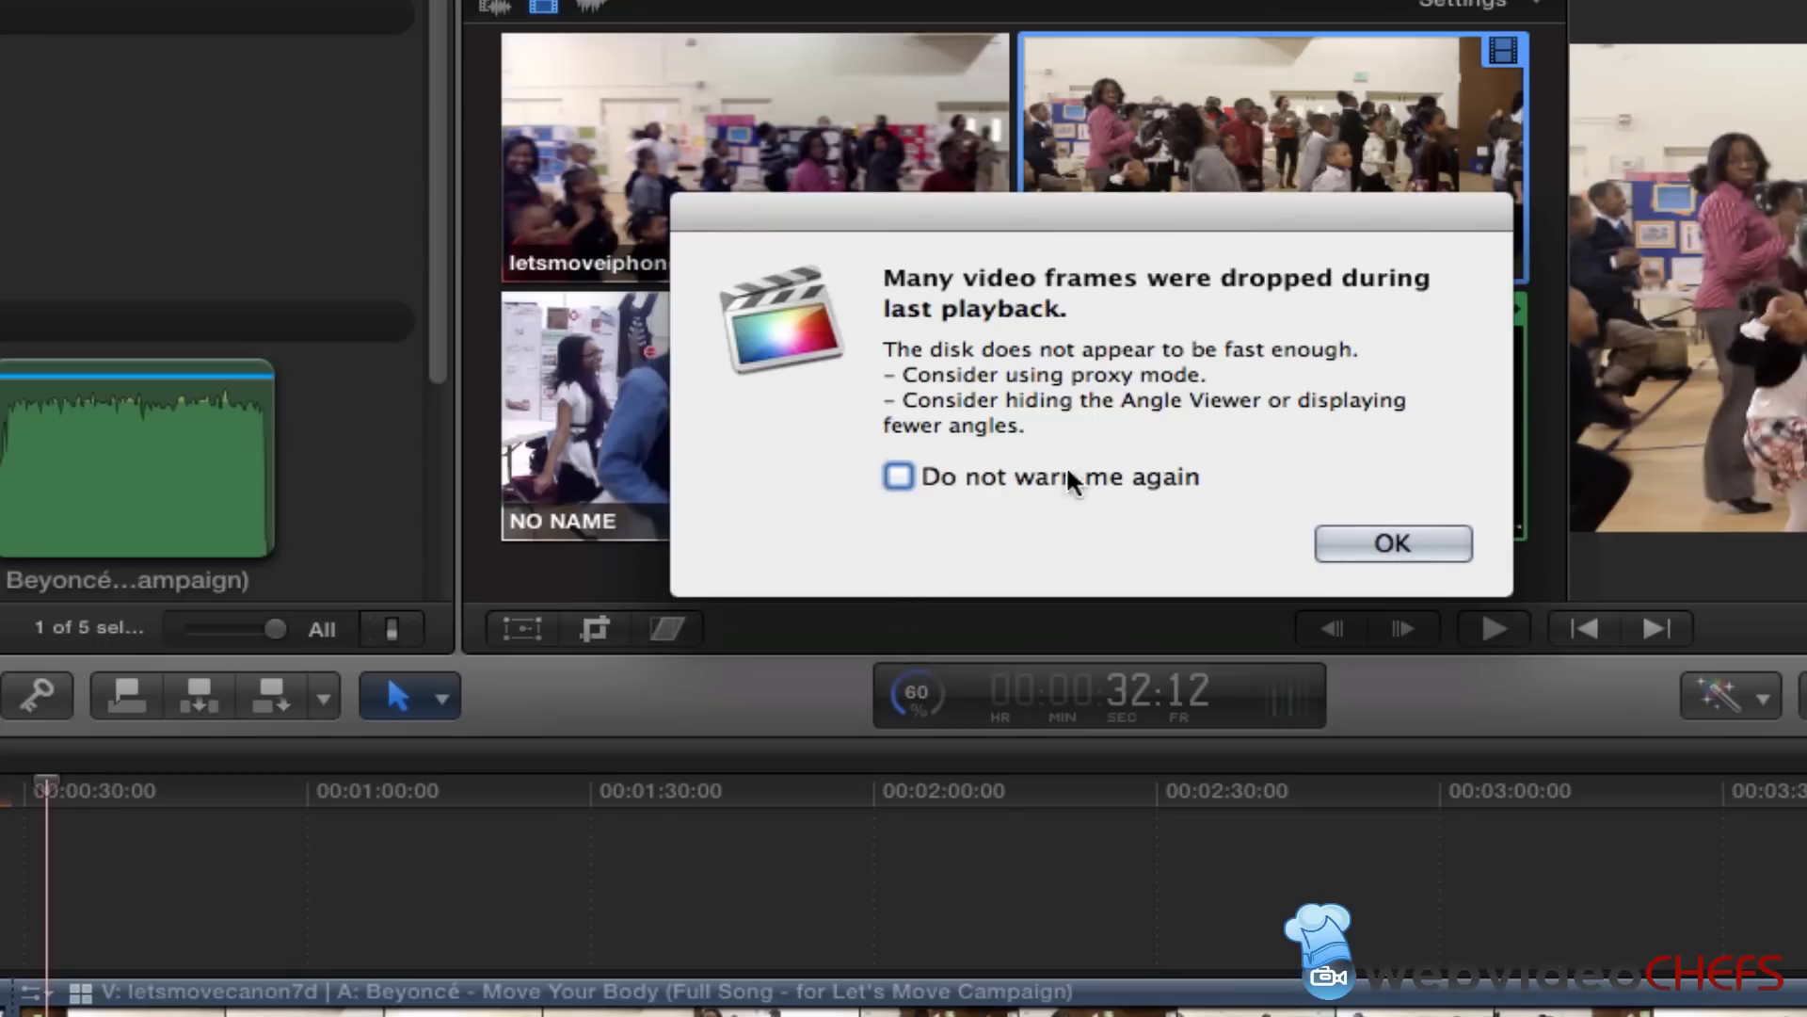
left_click(1393, 544)
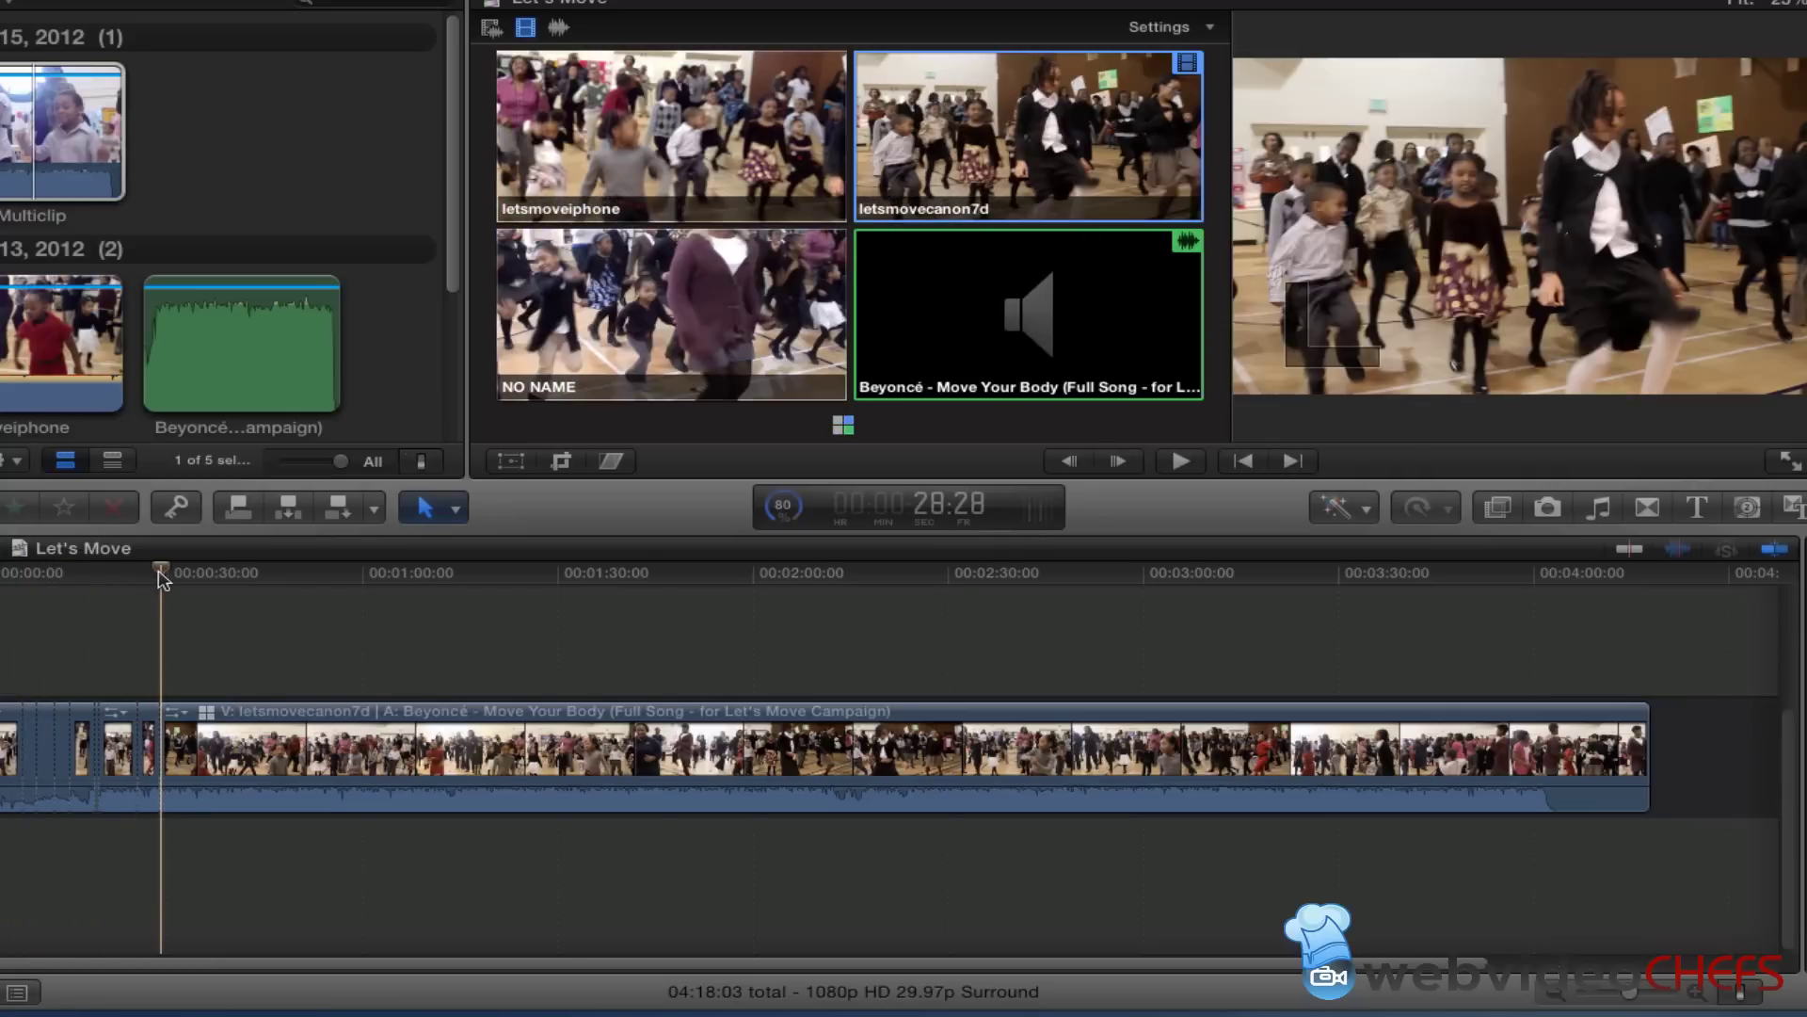
From about 1:15, live-cut through NO NAME, letsmoveiphone and letsmovecanon7d angles during playback
left_click(461, 607)
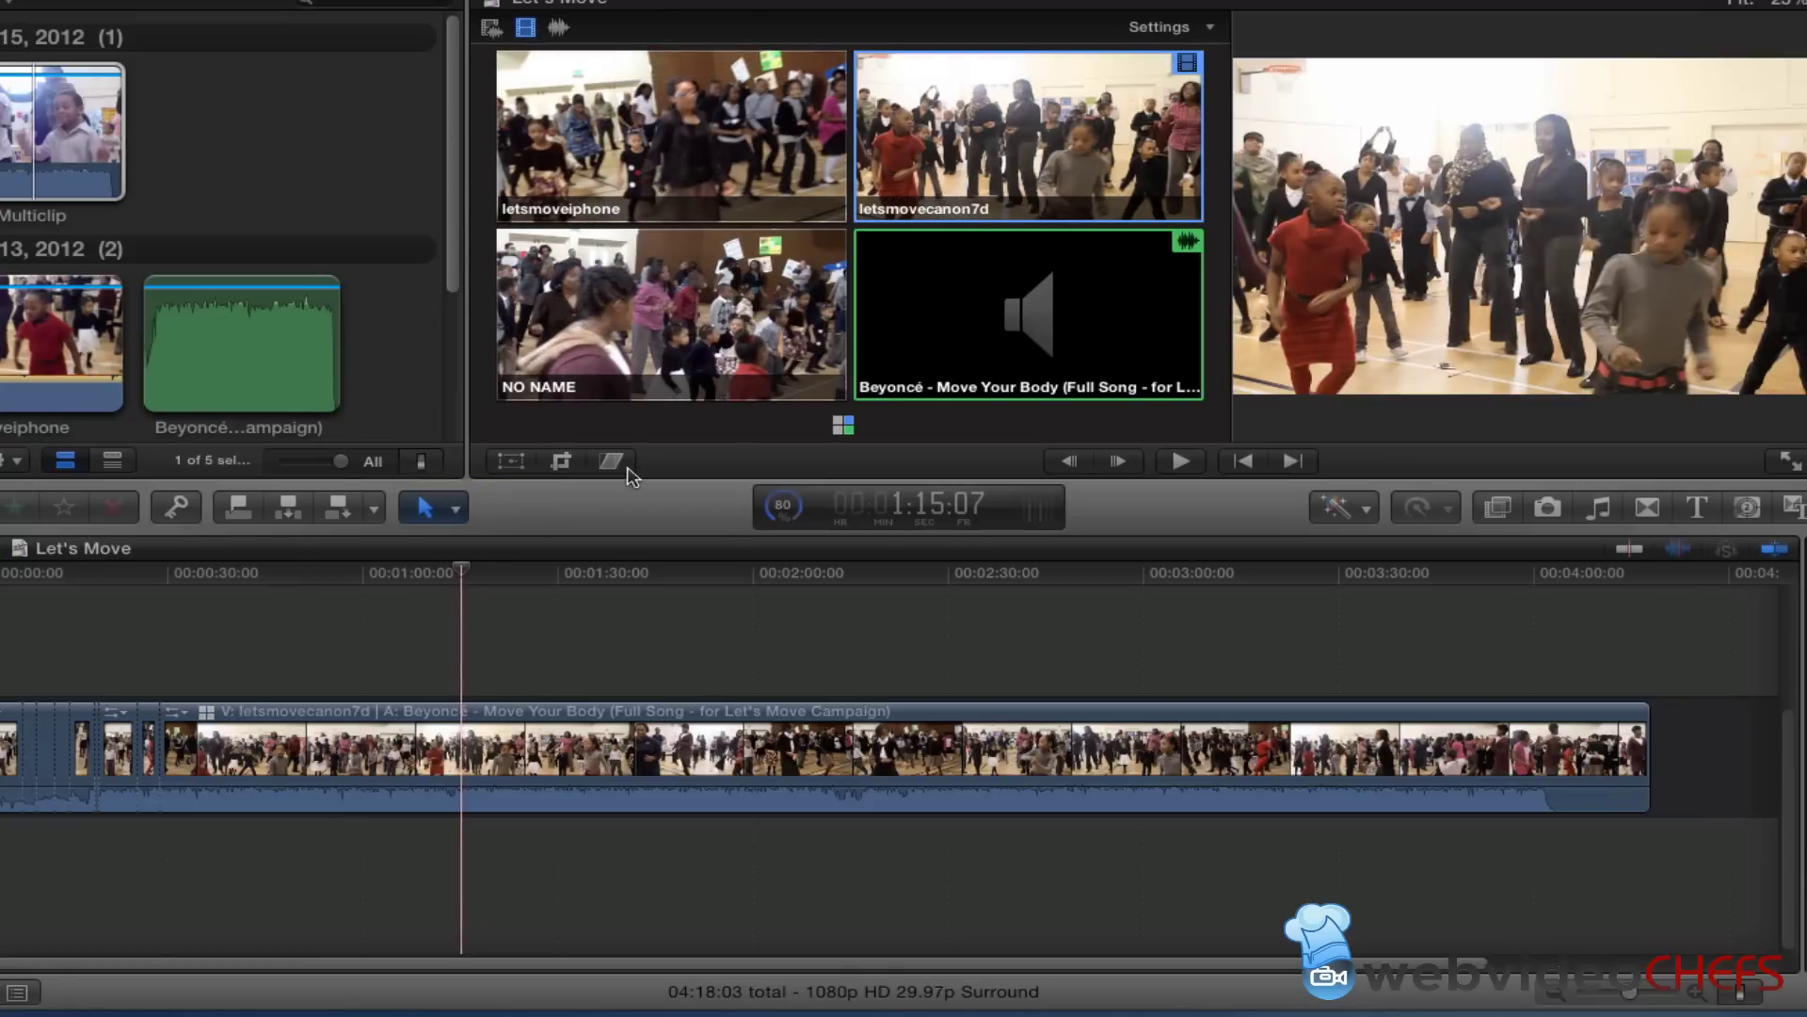
key("space")
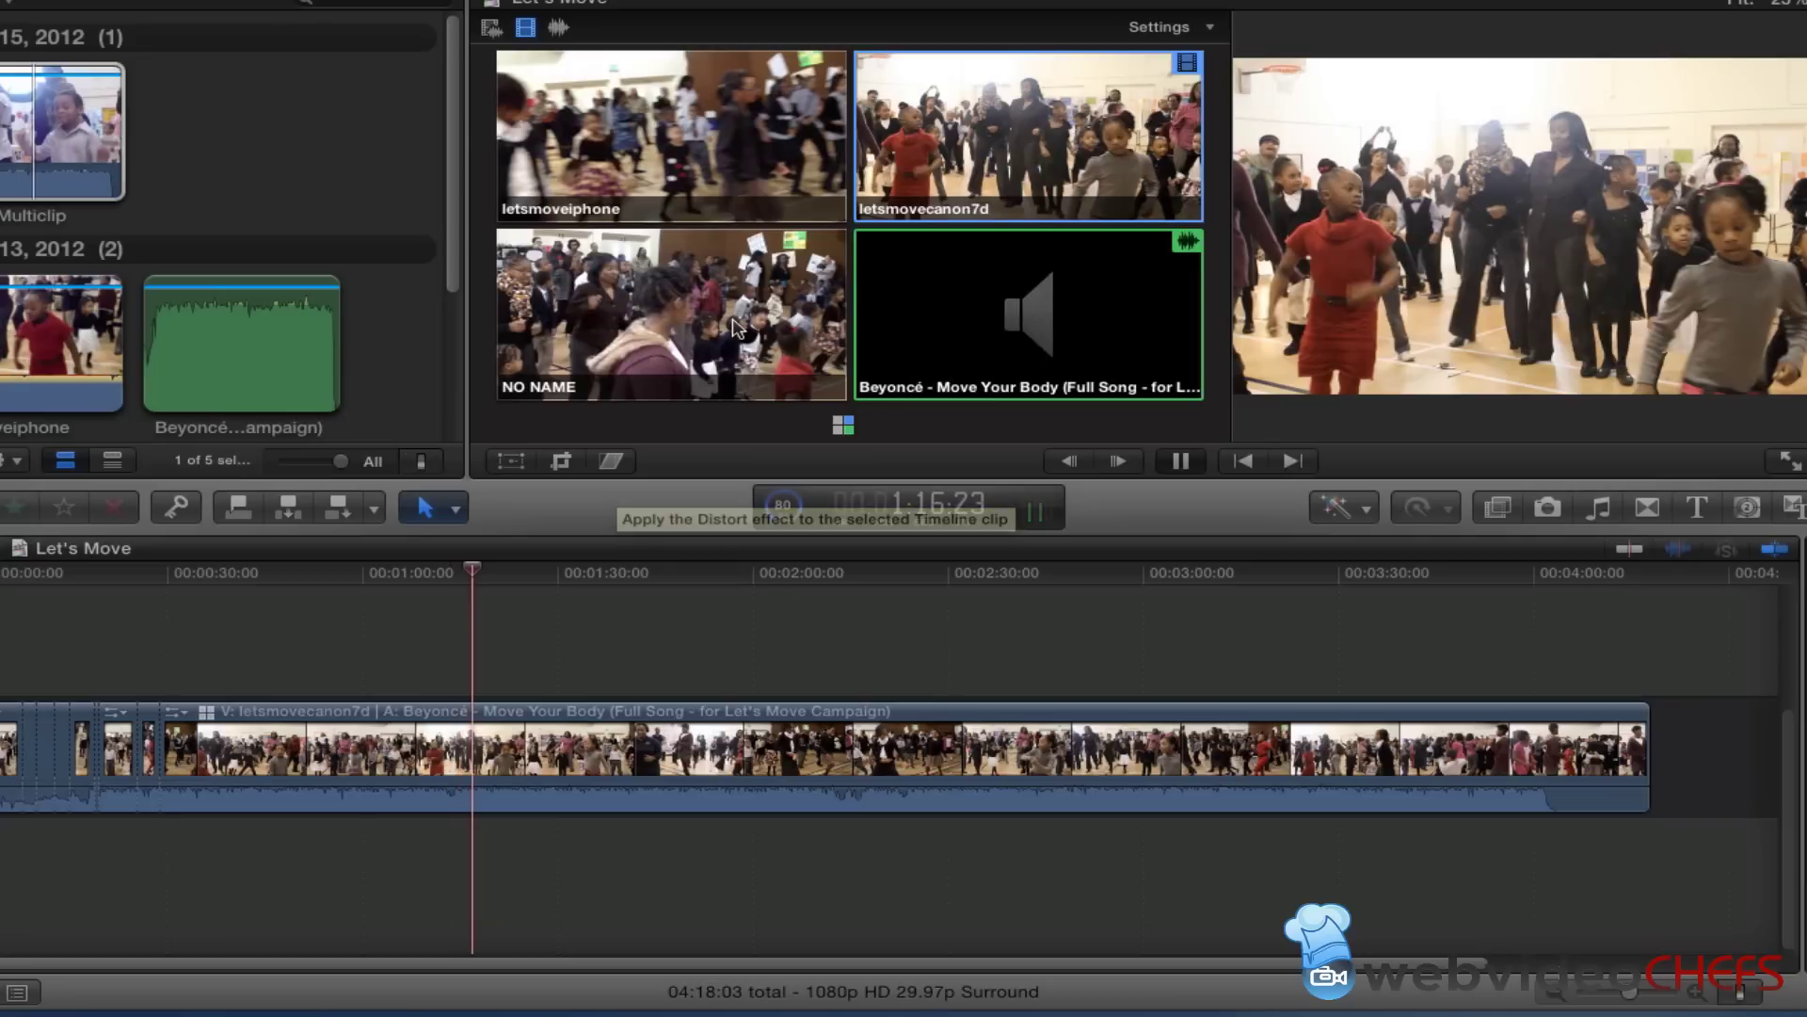
left_click(732, 318)
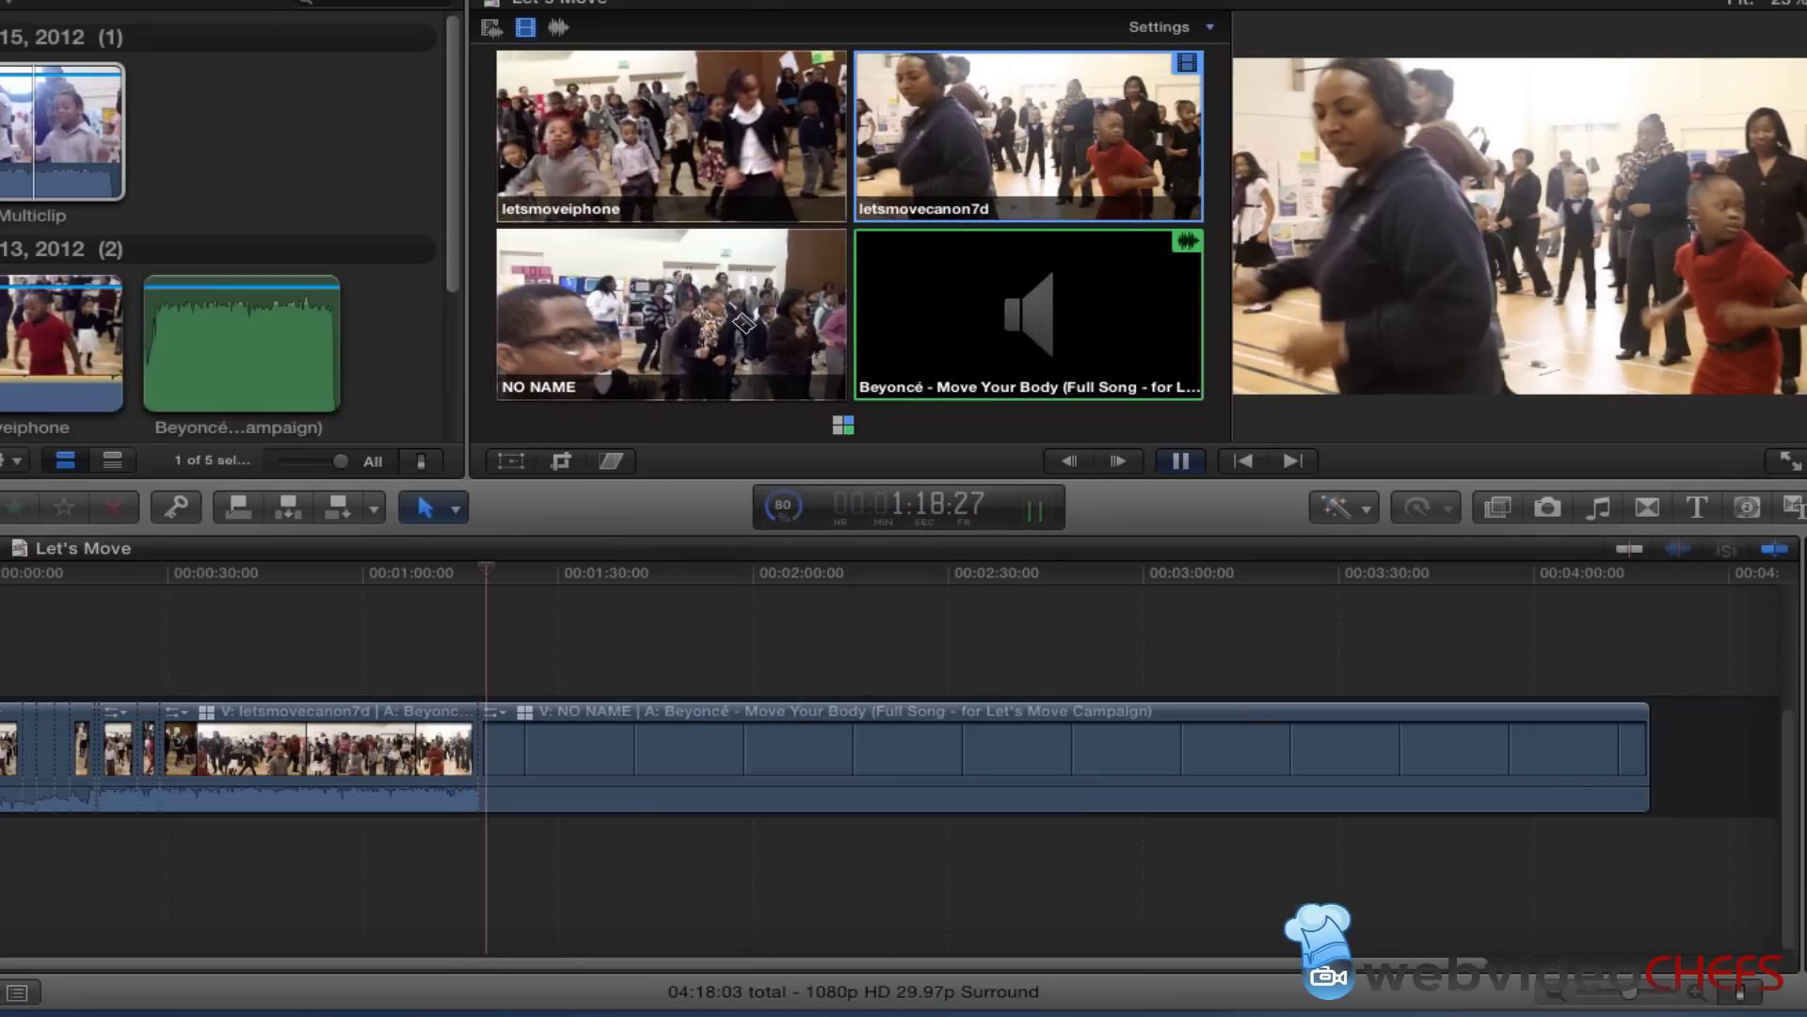
left_click(718, 182)
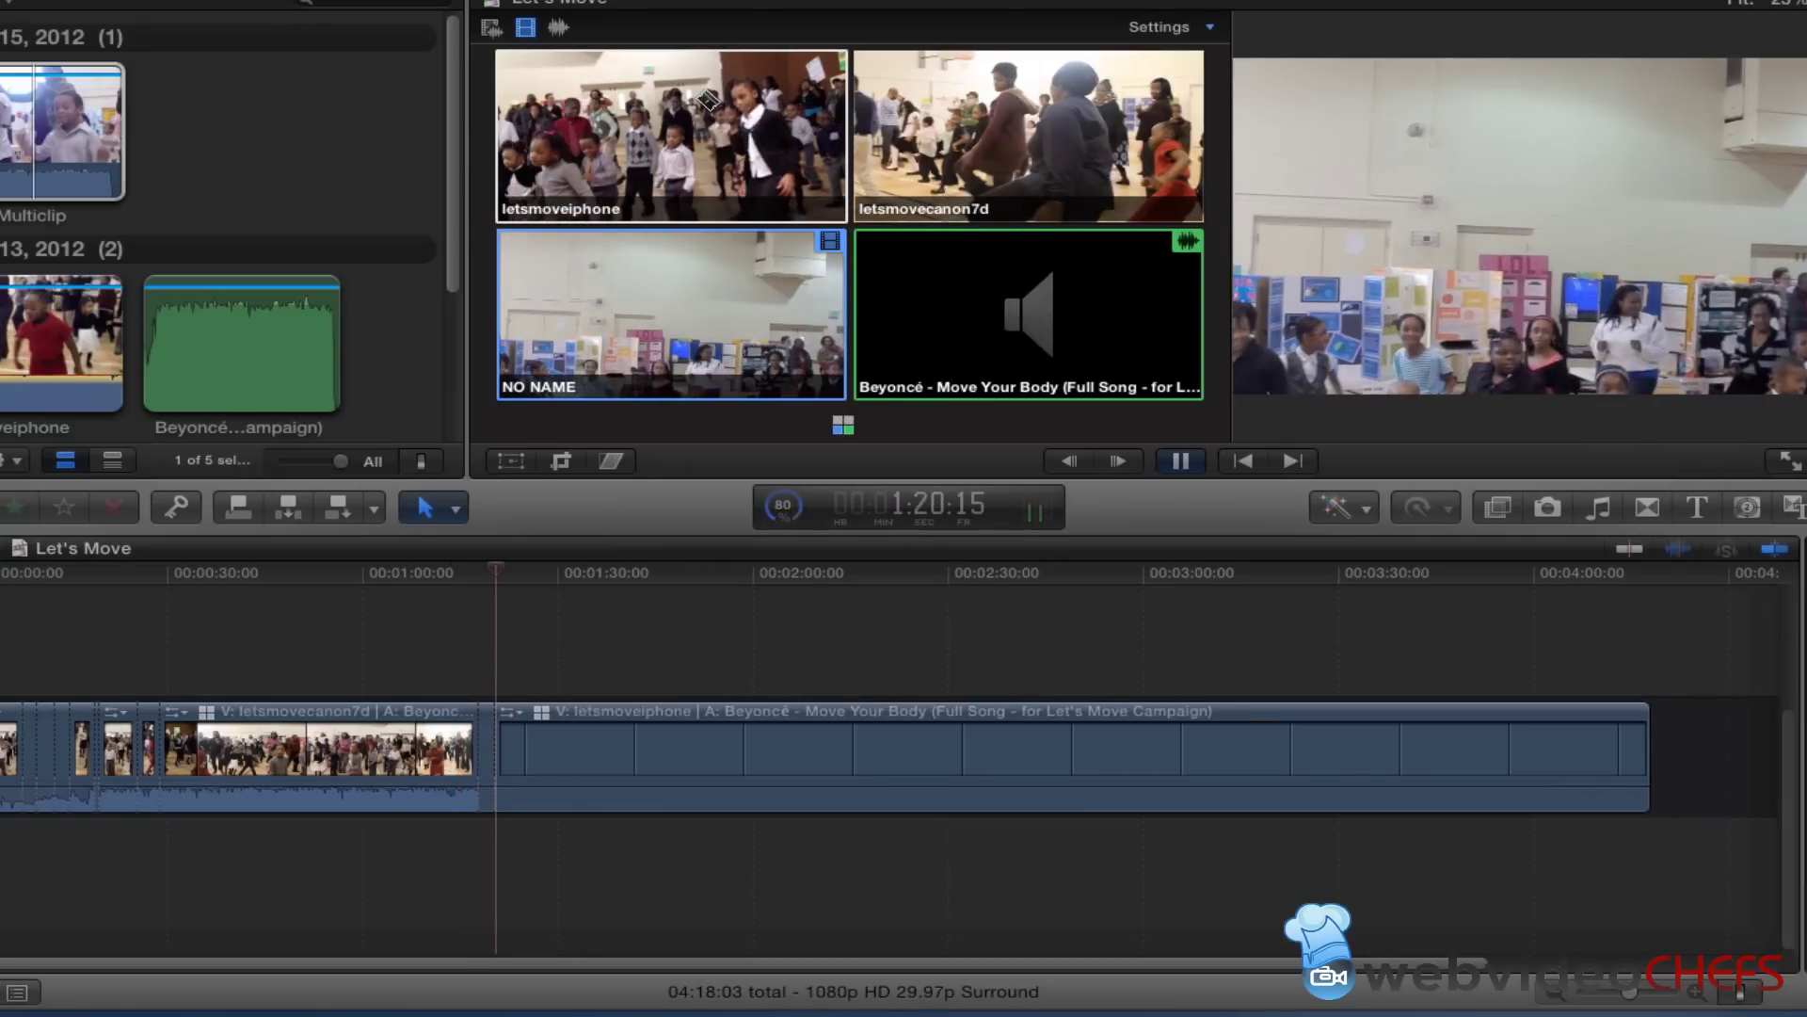
left_click(957, 130)
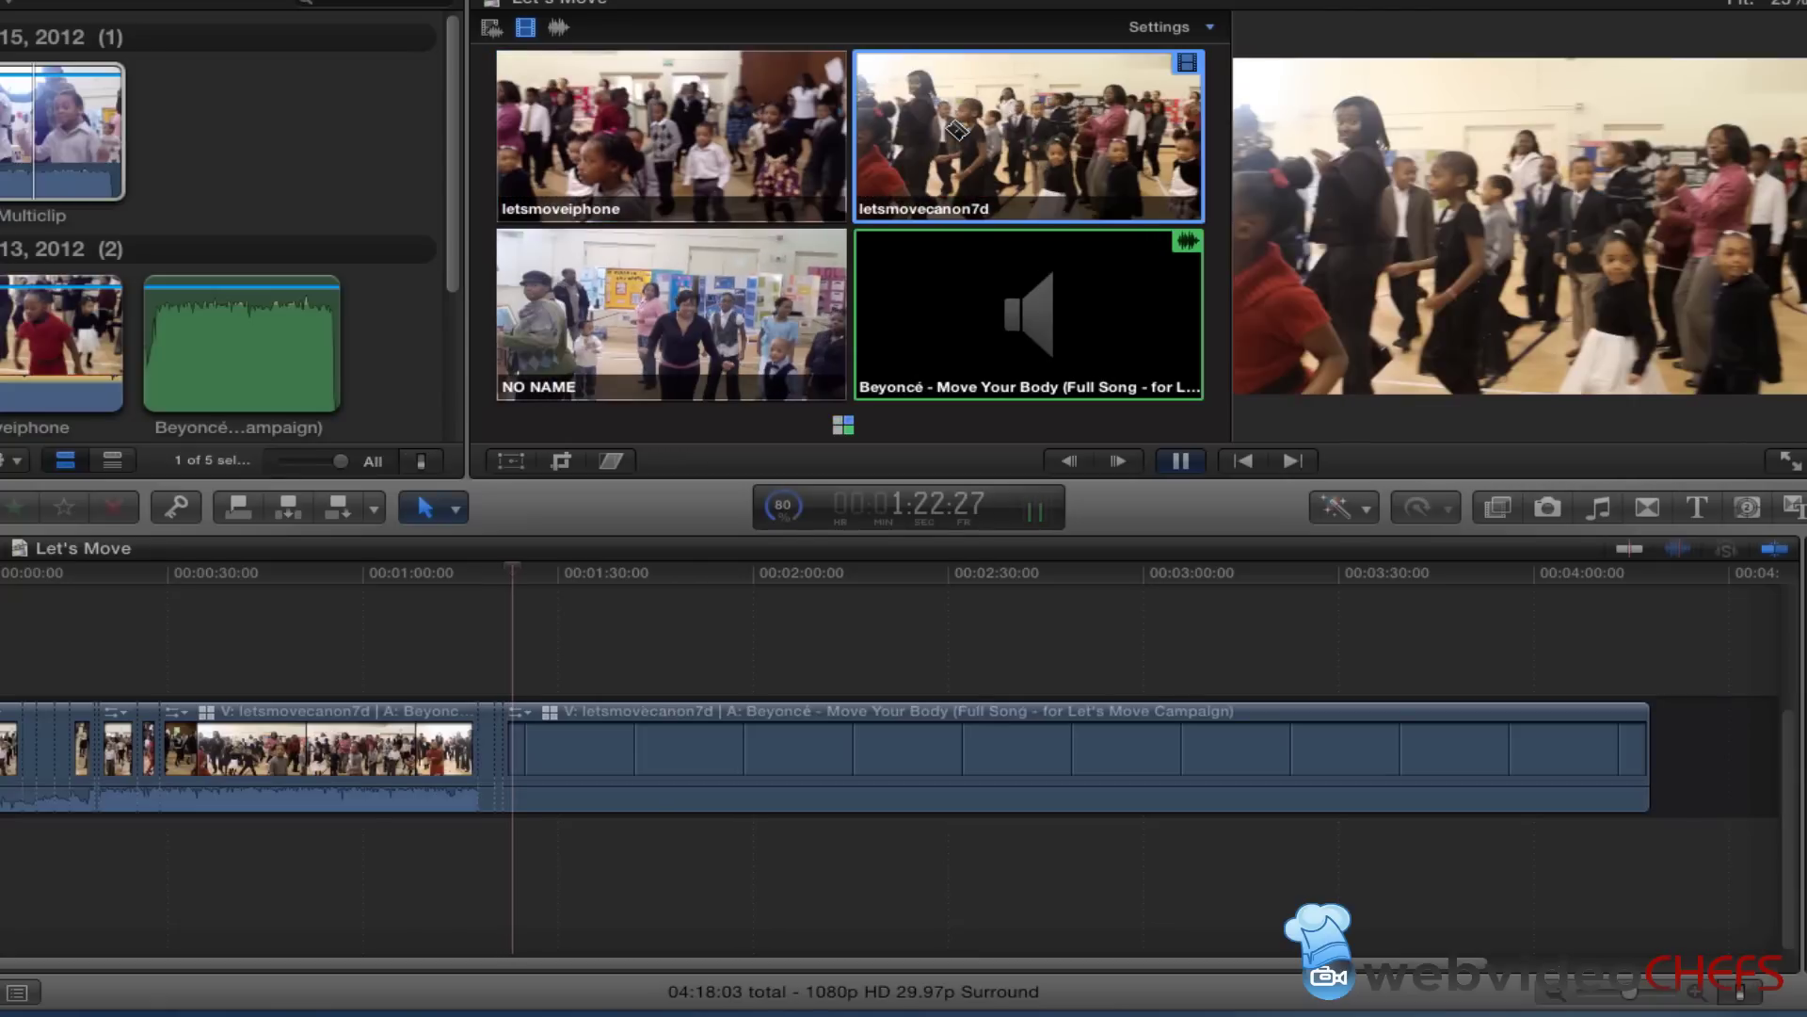
left_click(723, 303)
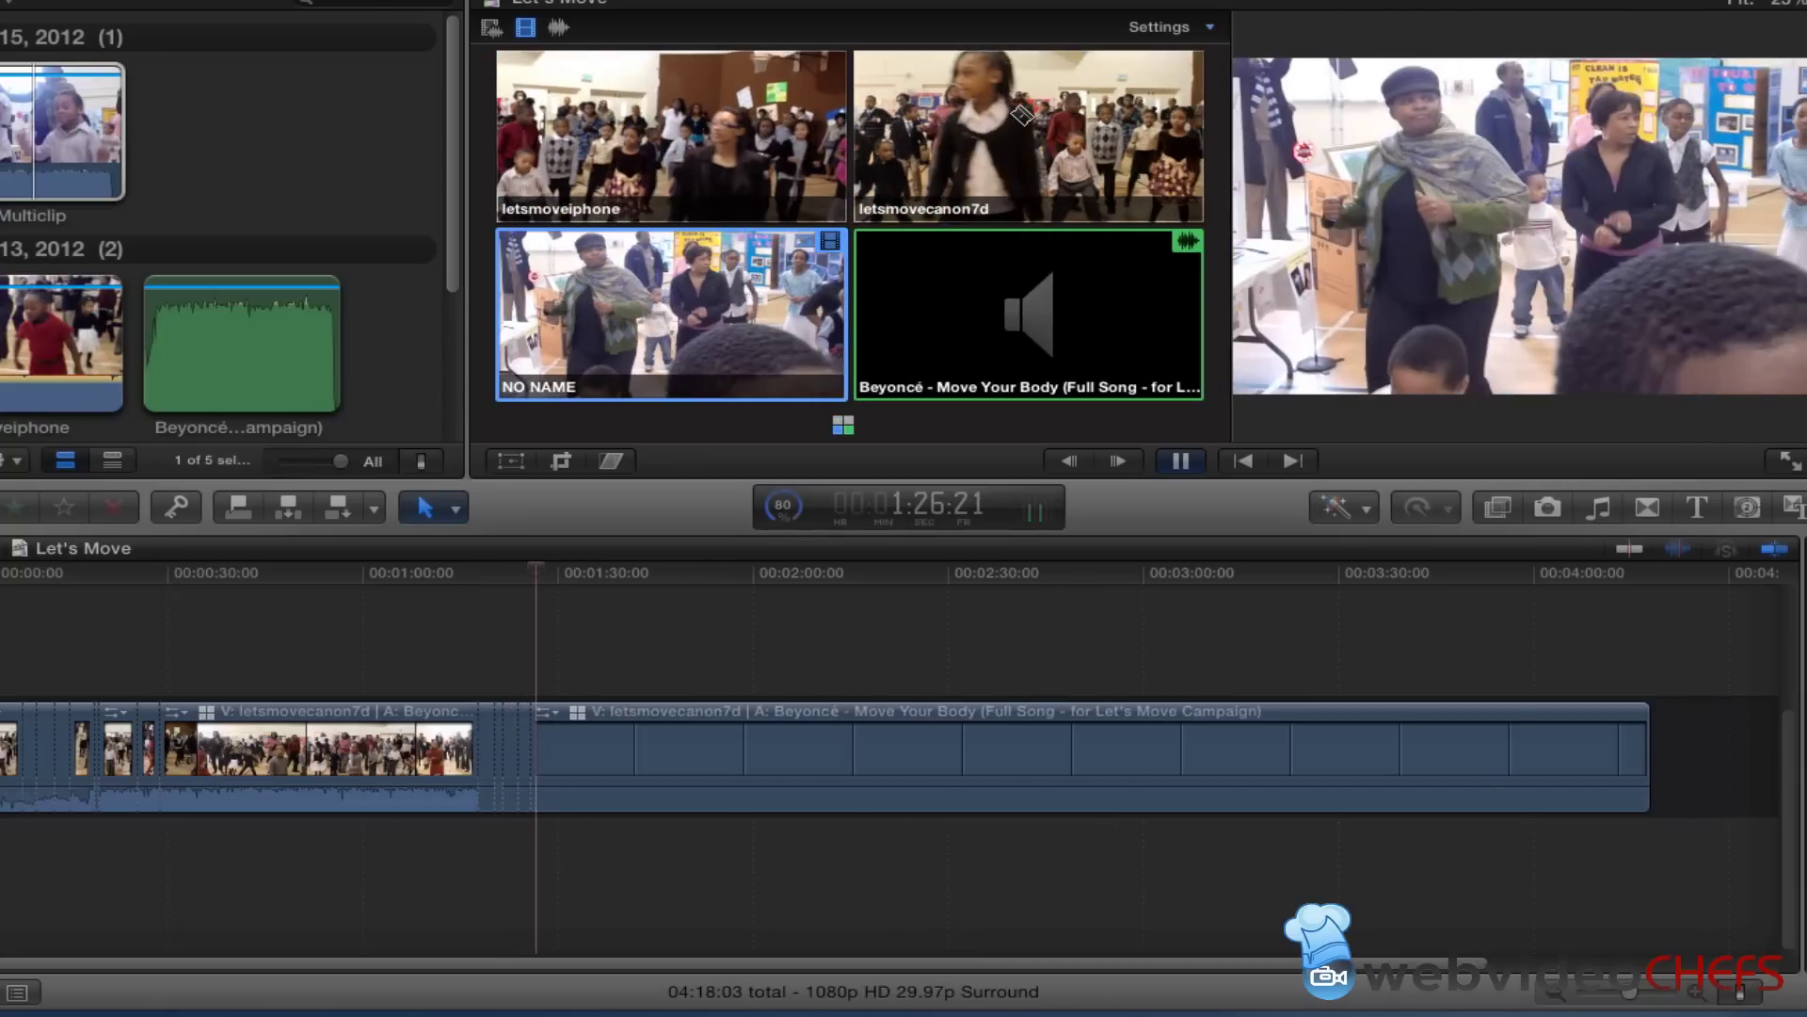
left_click(782, 126)
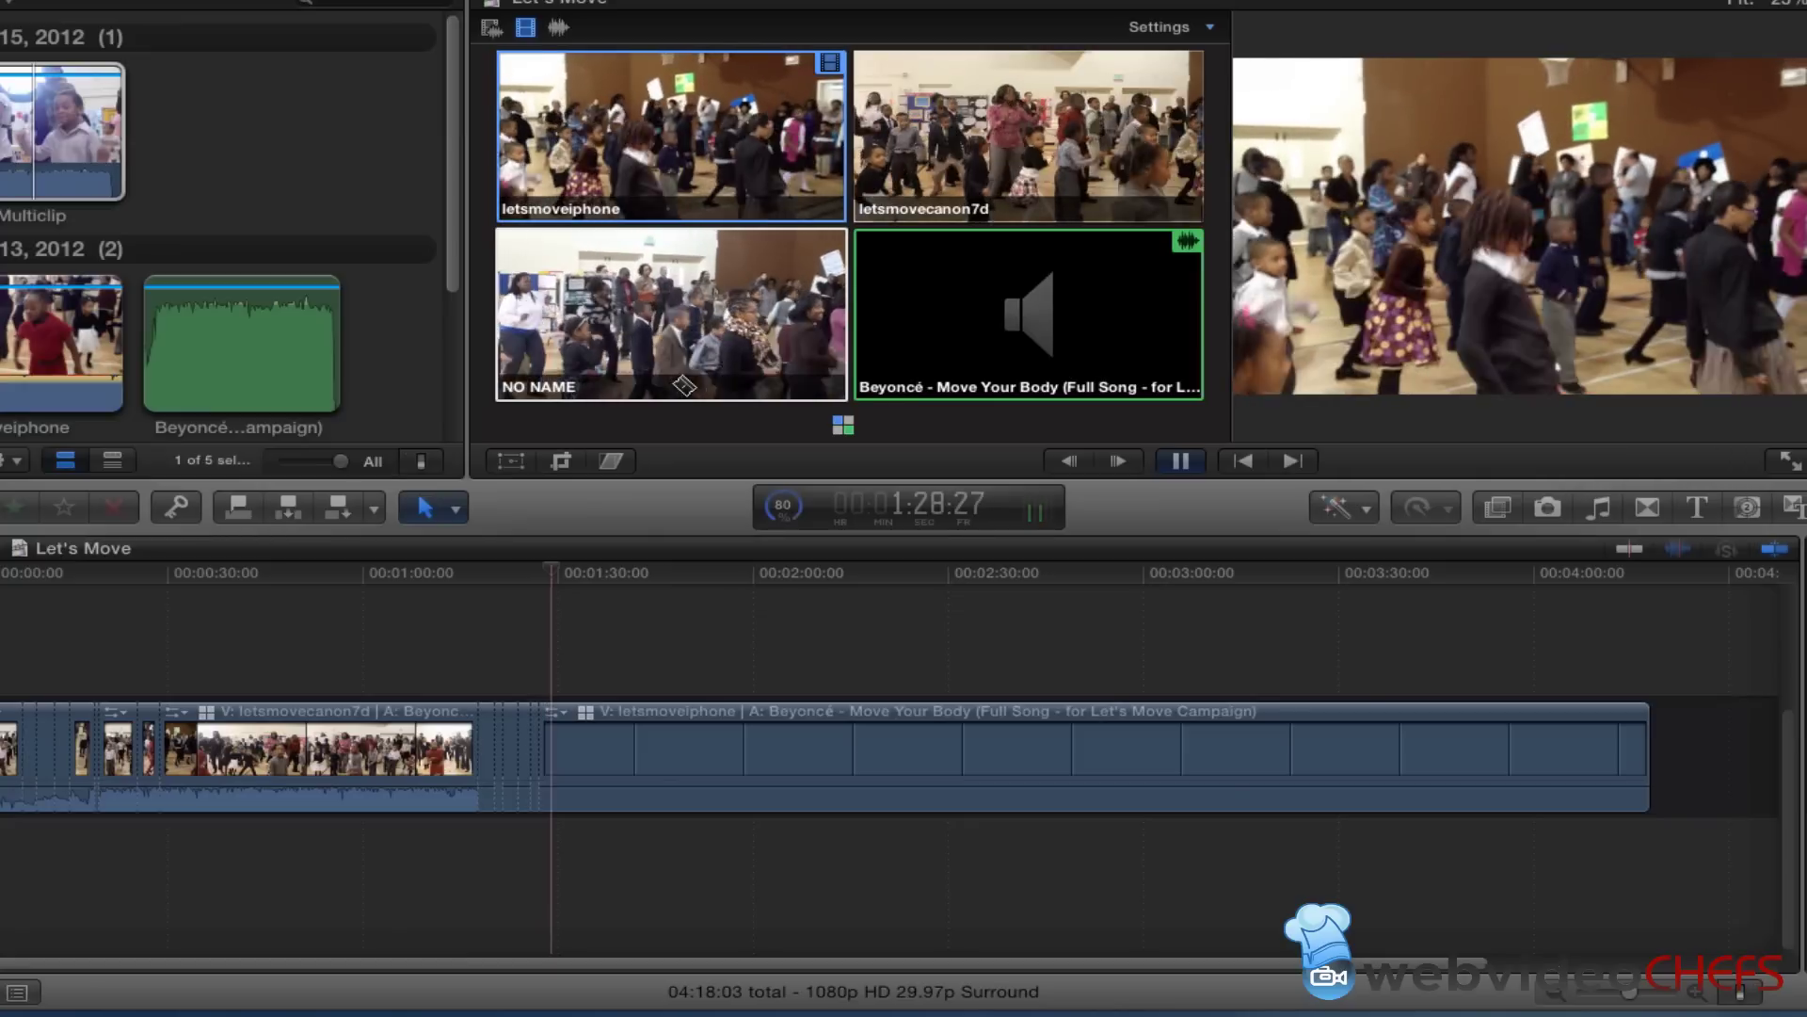
key("3")
Continue cutting letsmovecanon7d, NO NAME and letsmoveiphone angles, stopping on NO NAME at 1:46
left_click(987, 144)
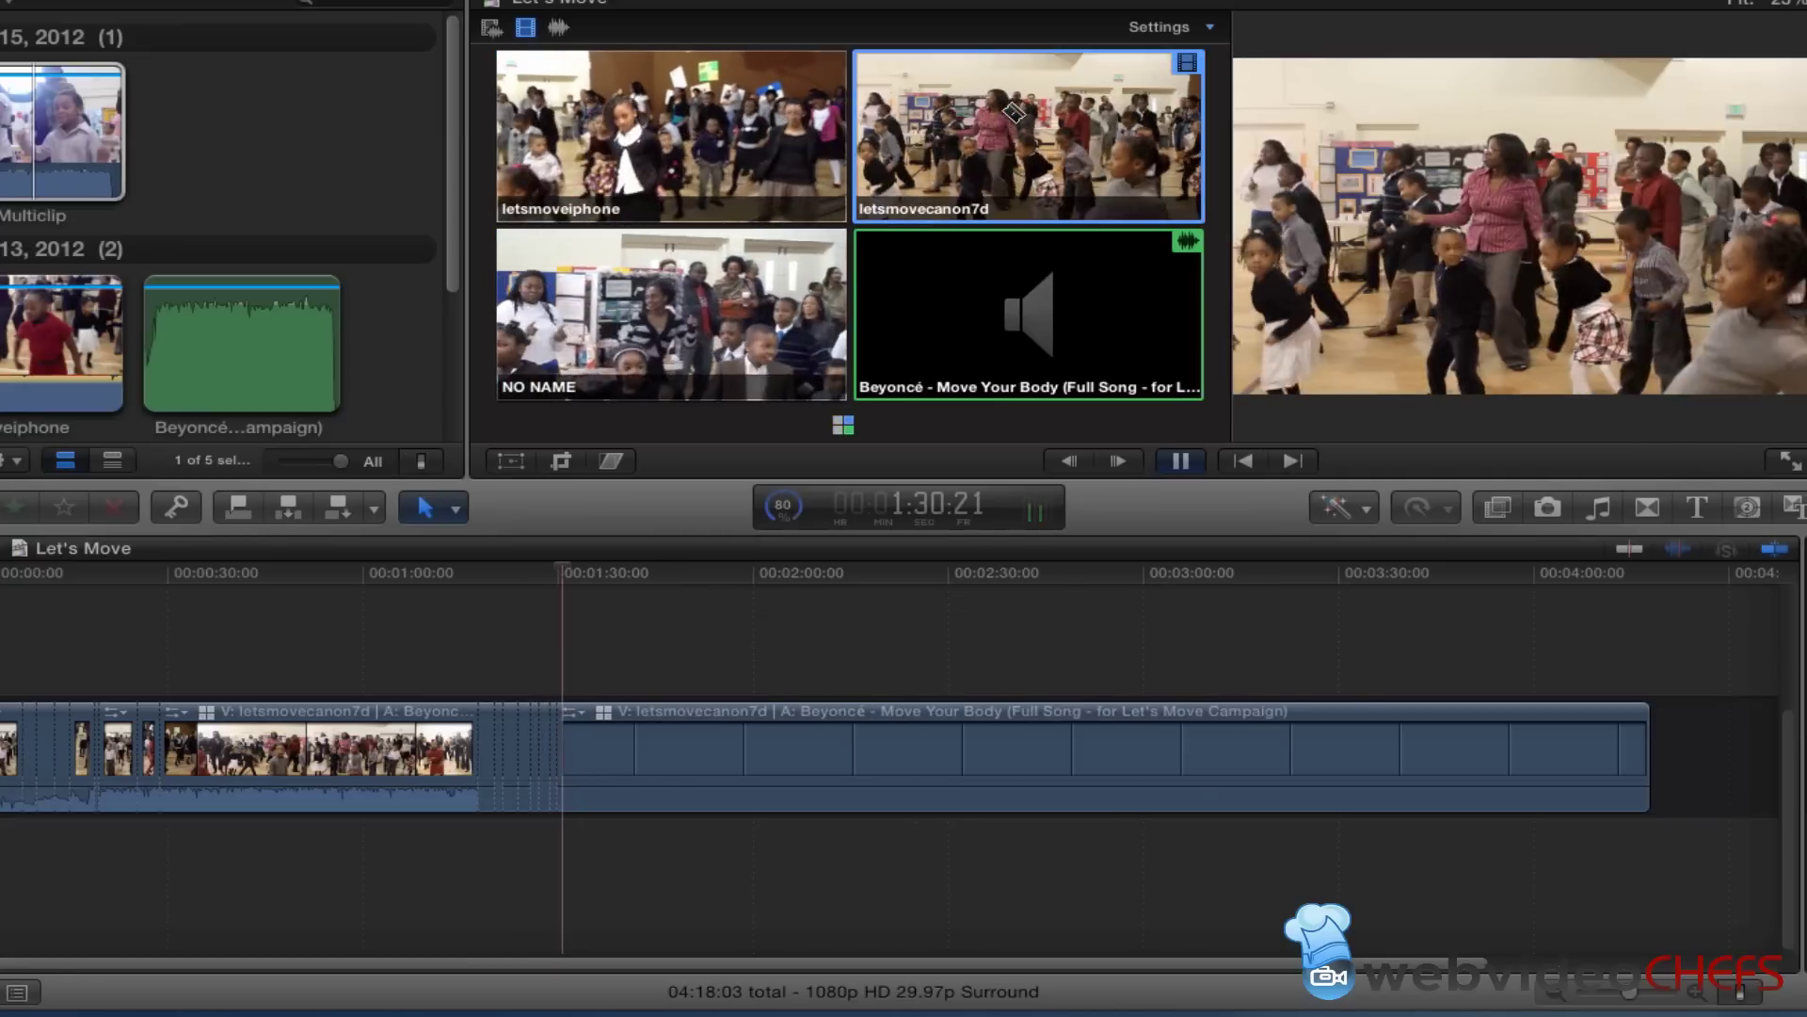
left_click(683, 293)
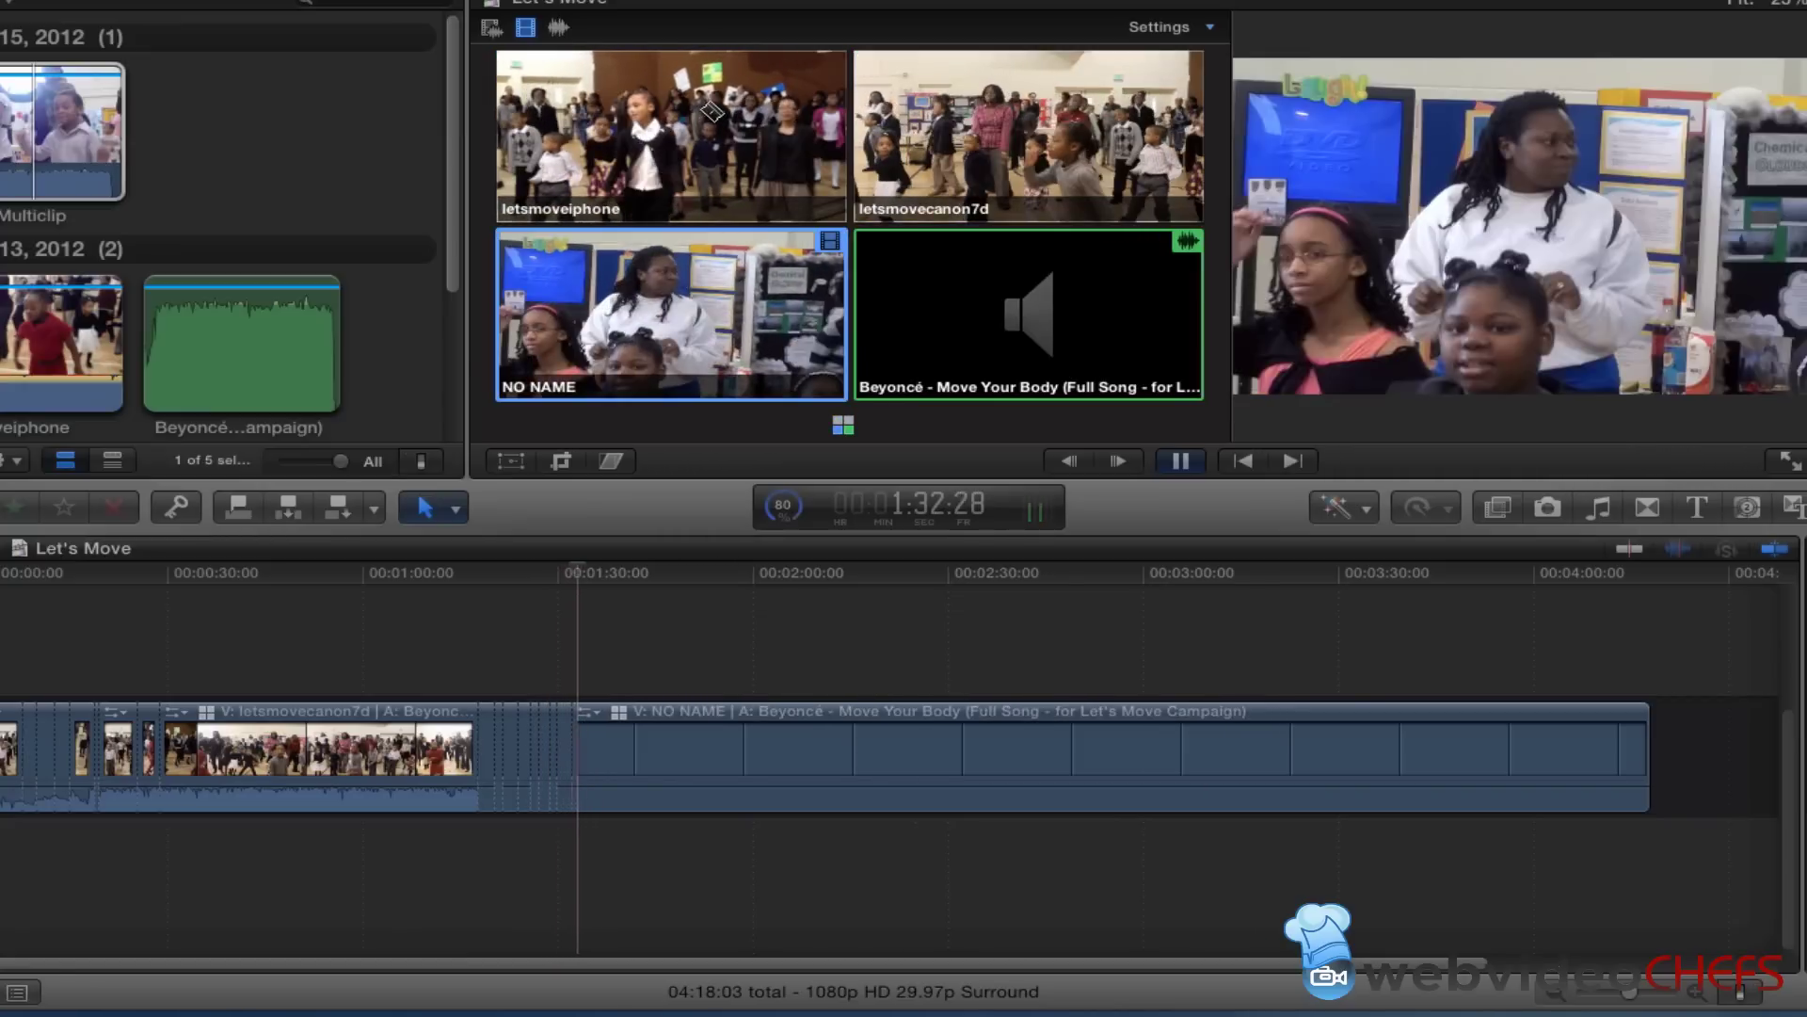
left_click(713, 111)
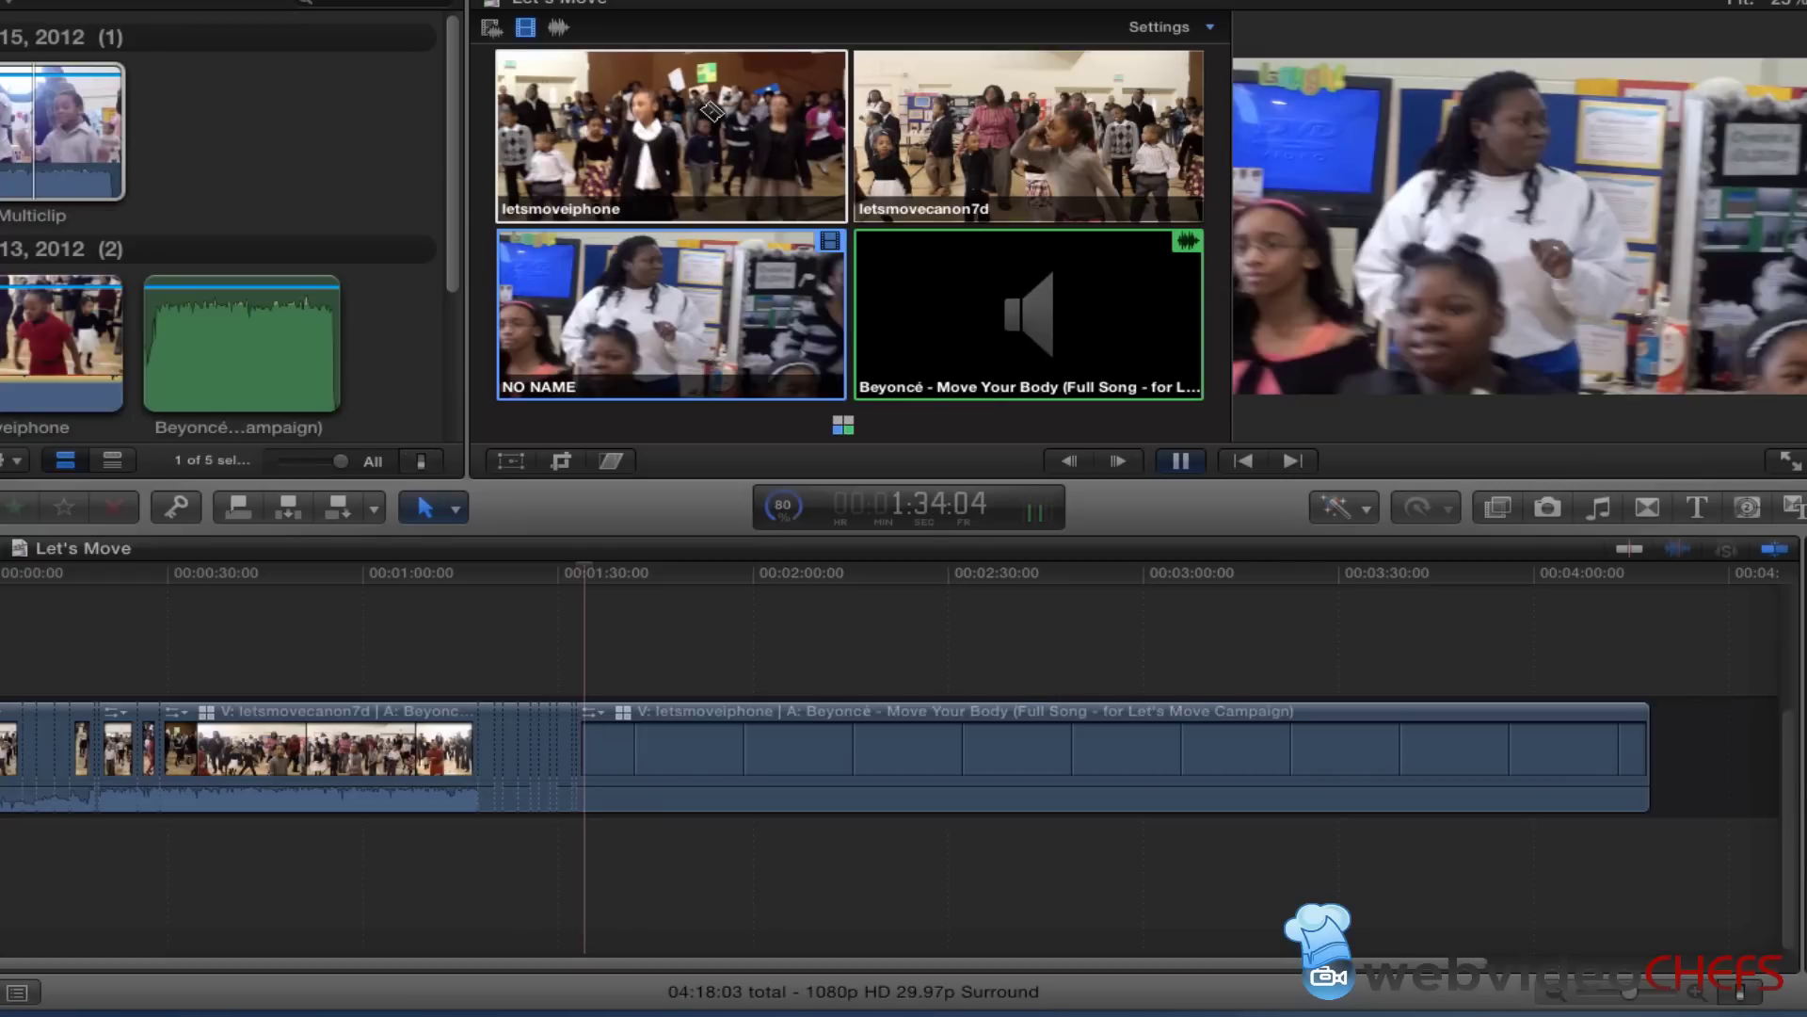
key("2")
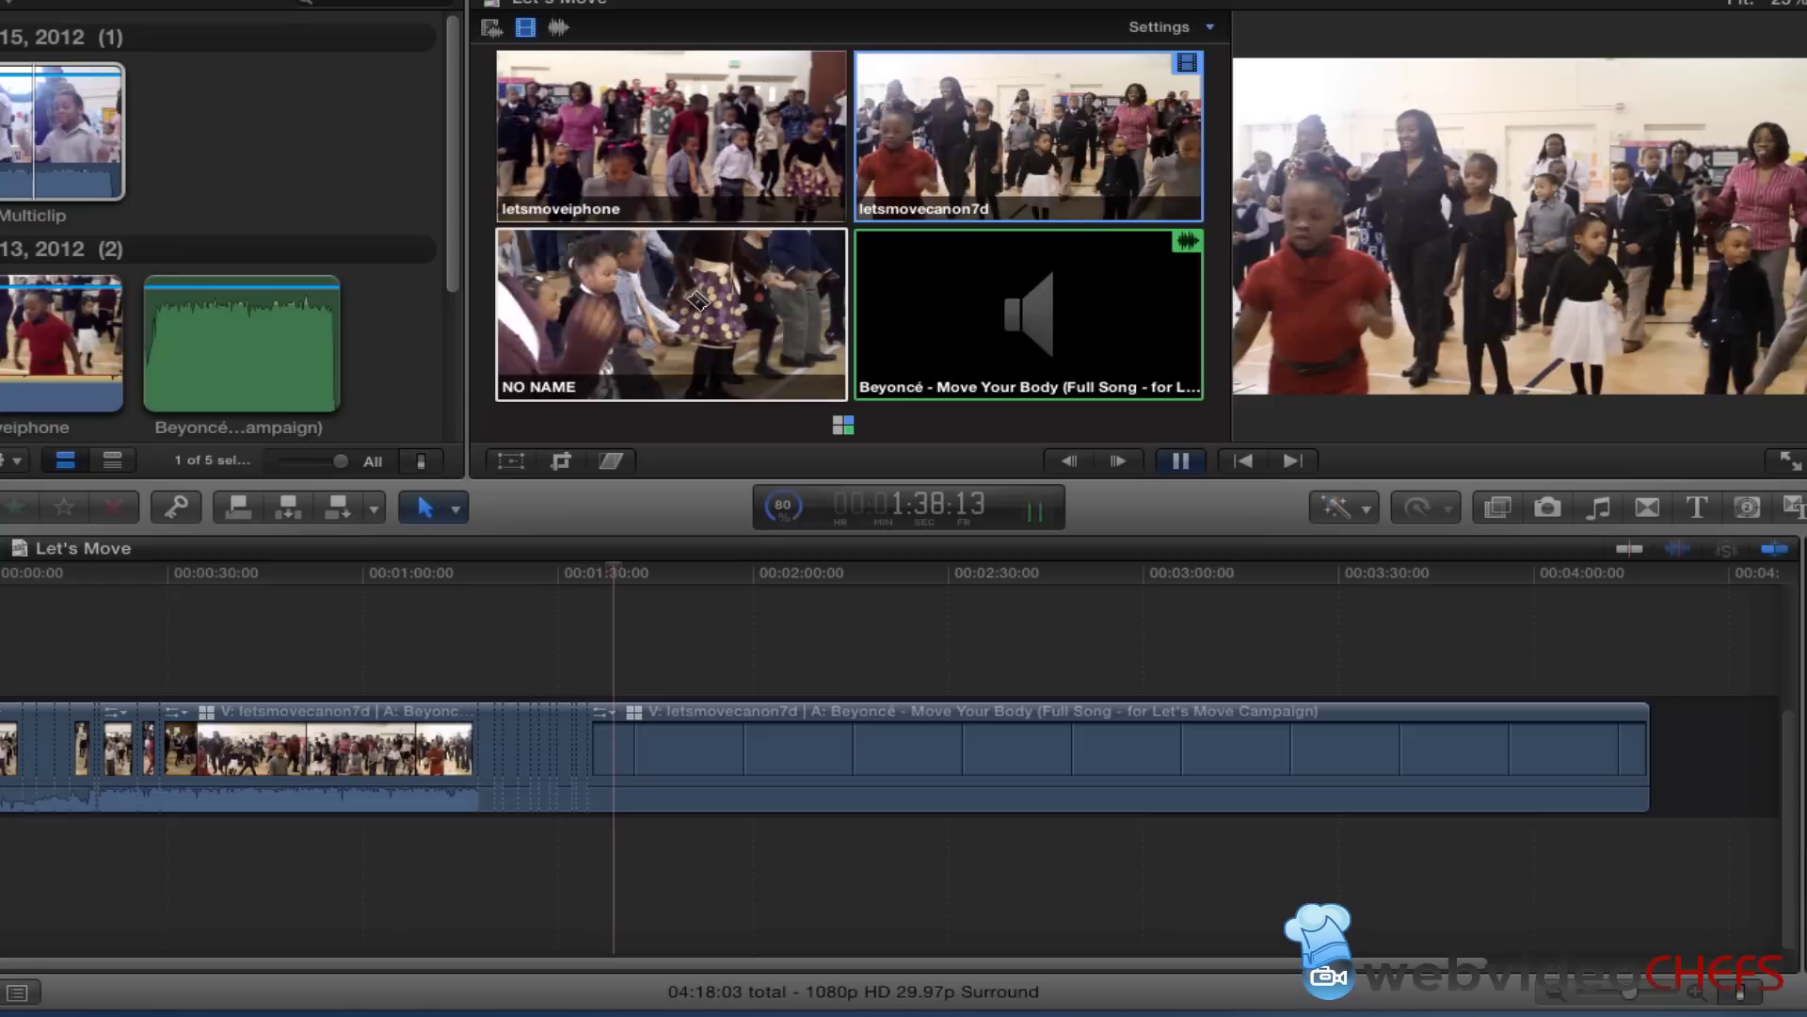
left_click(1038, 95)
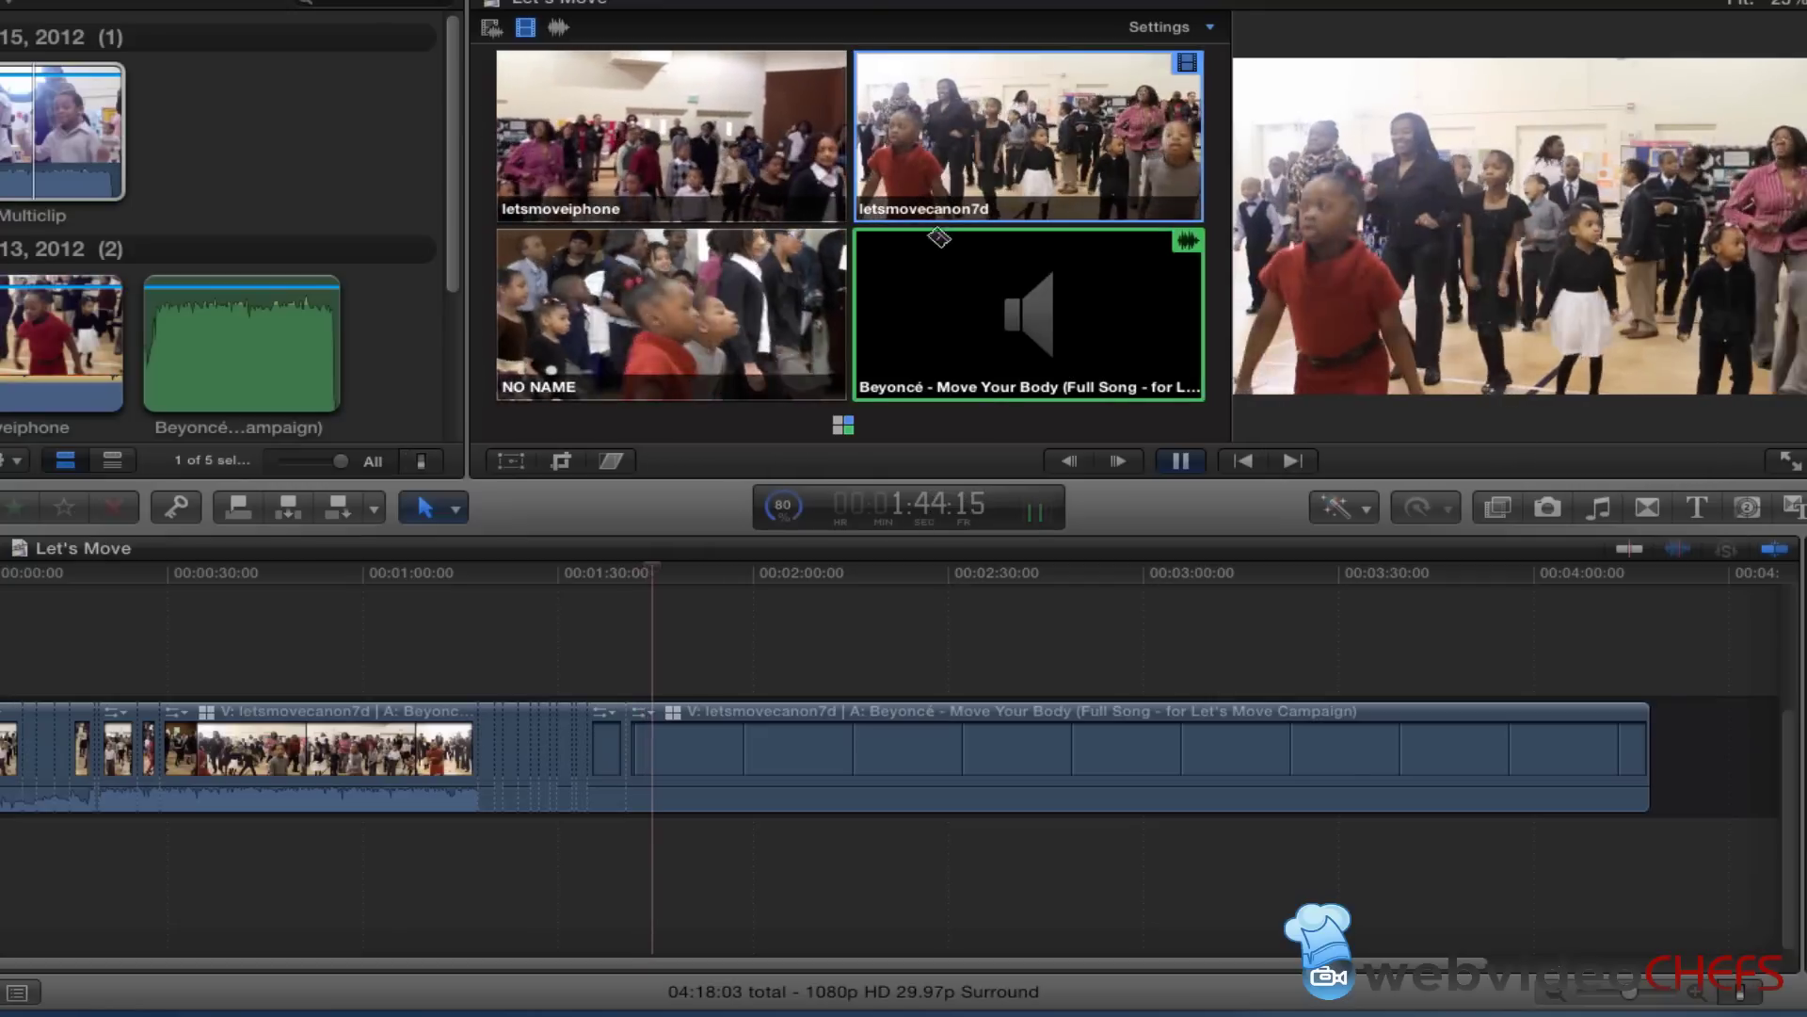
left_click(779, 311)
key("space")
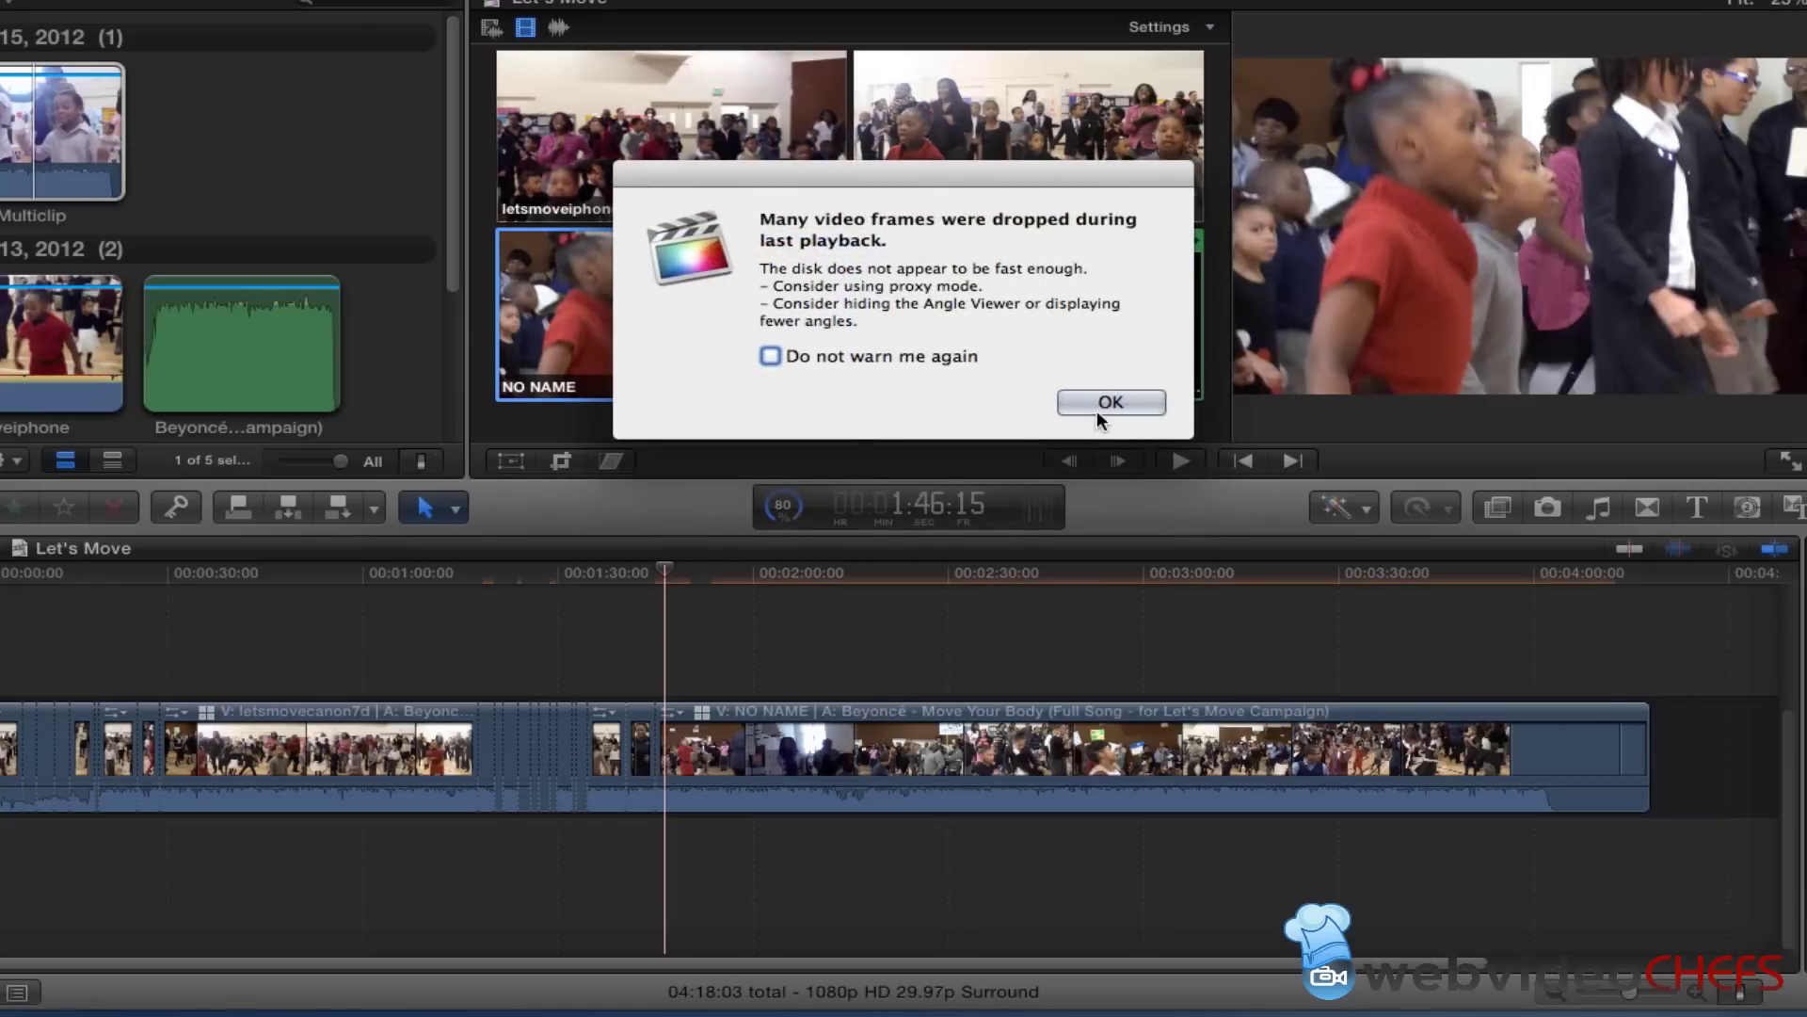
Dismiss the dropped-frames alert and check Transcoding and Analysis progress in Background Tasks
left_click(1109, 403)
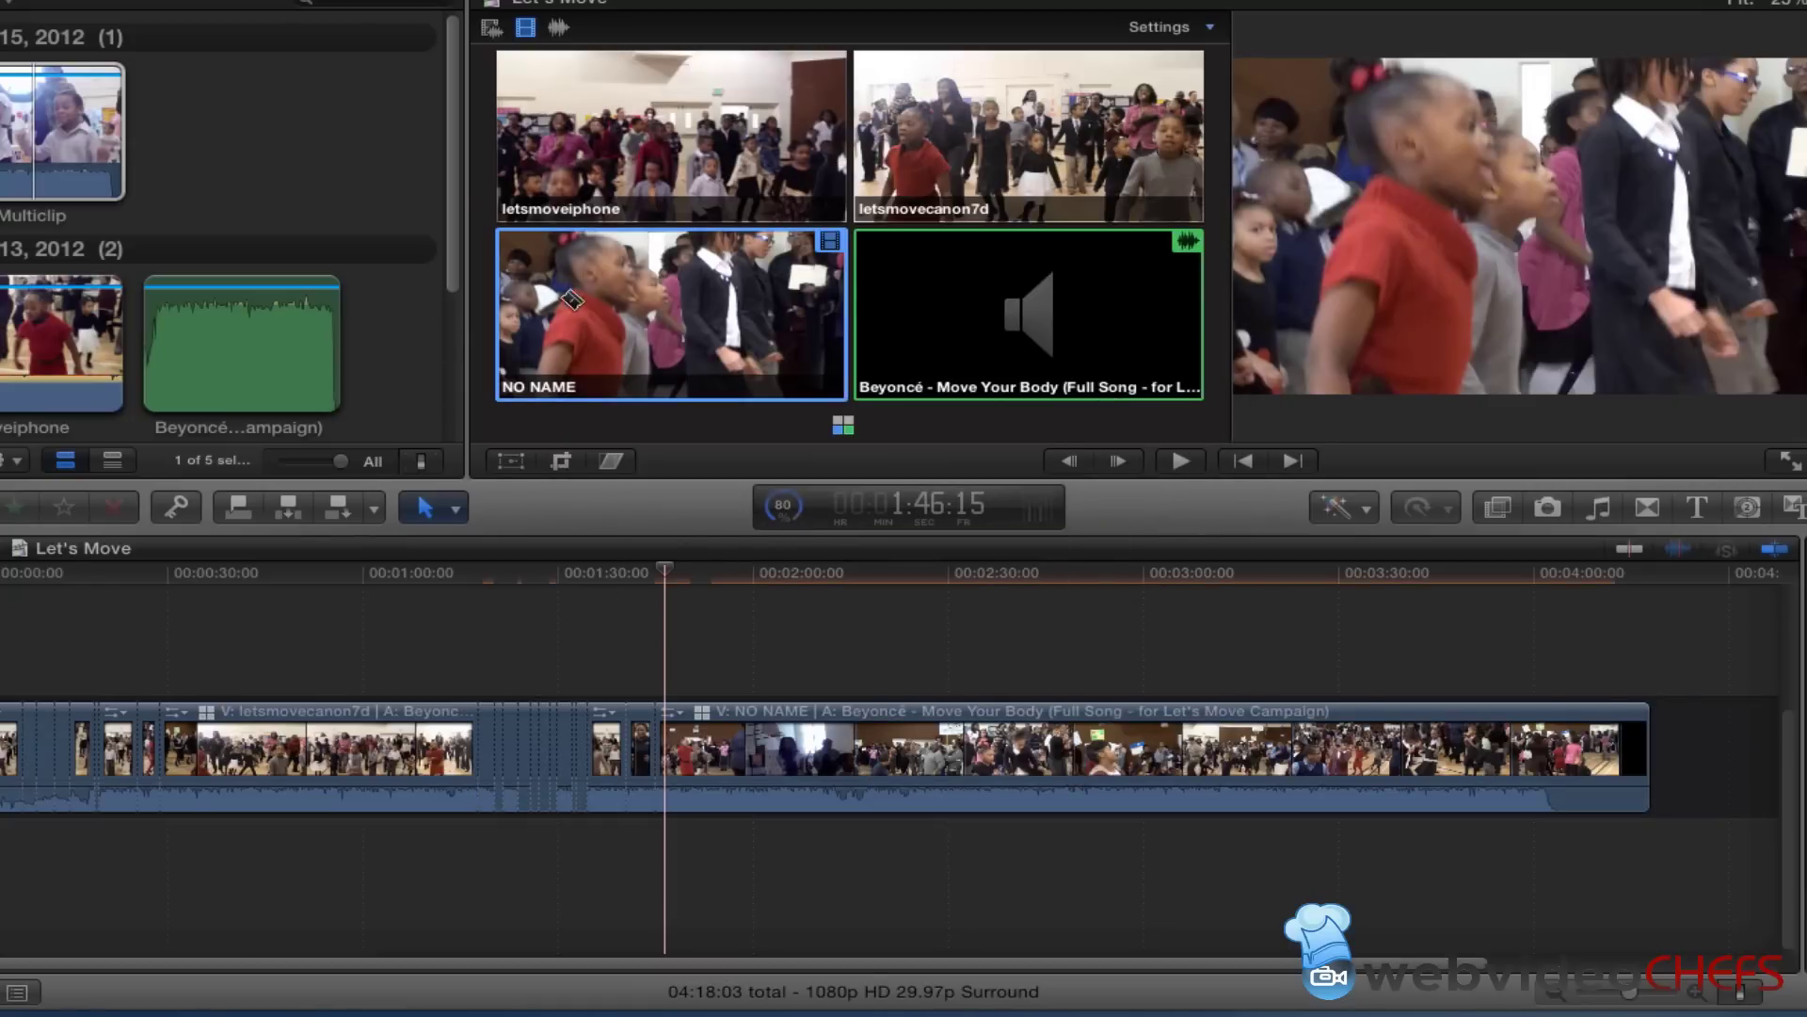
left_click(779, 506)
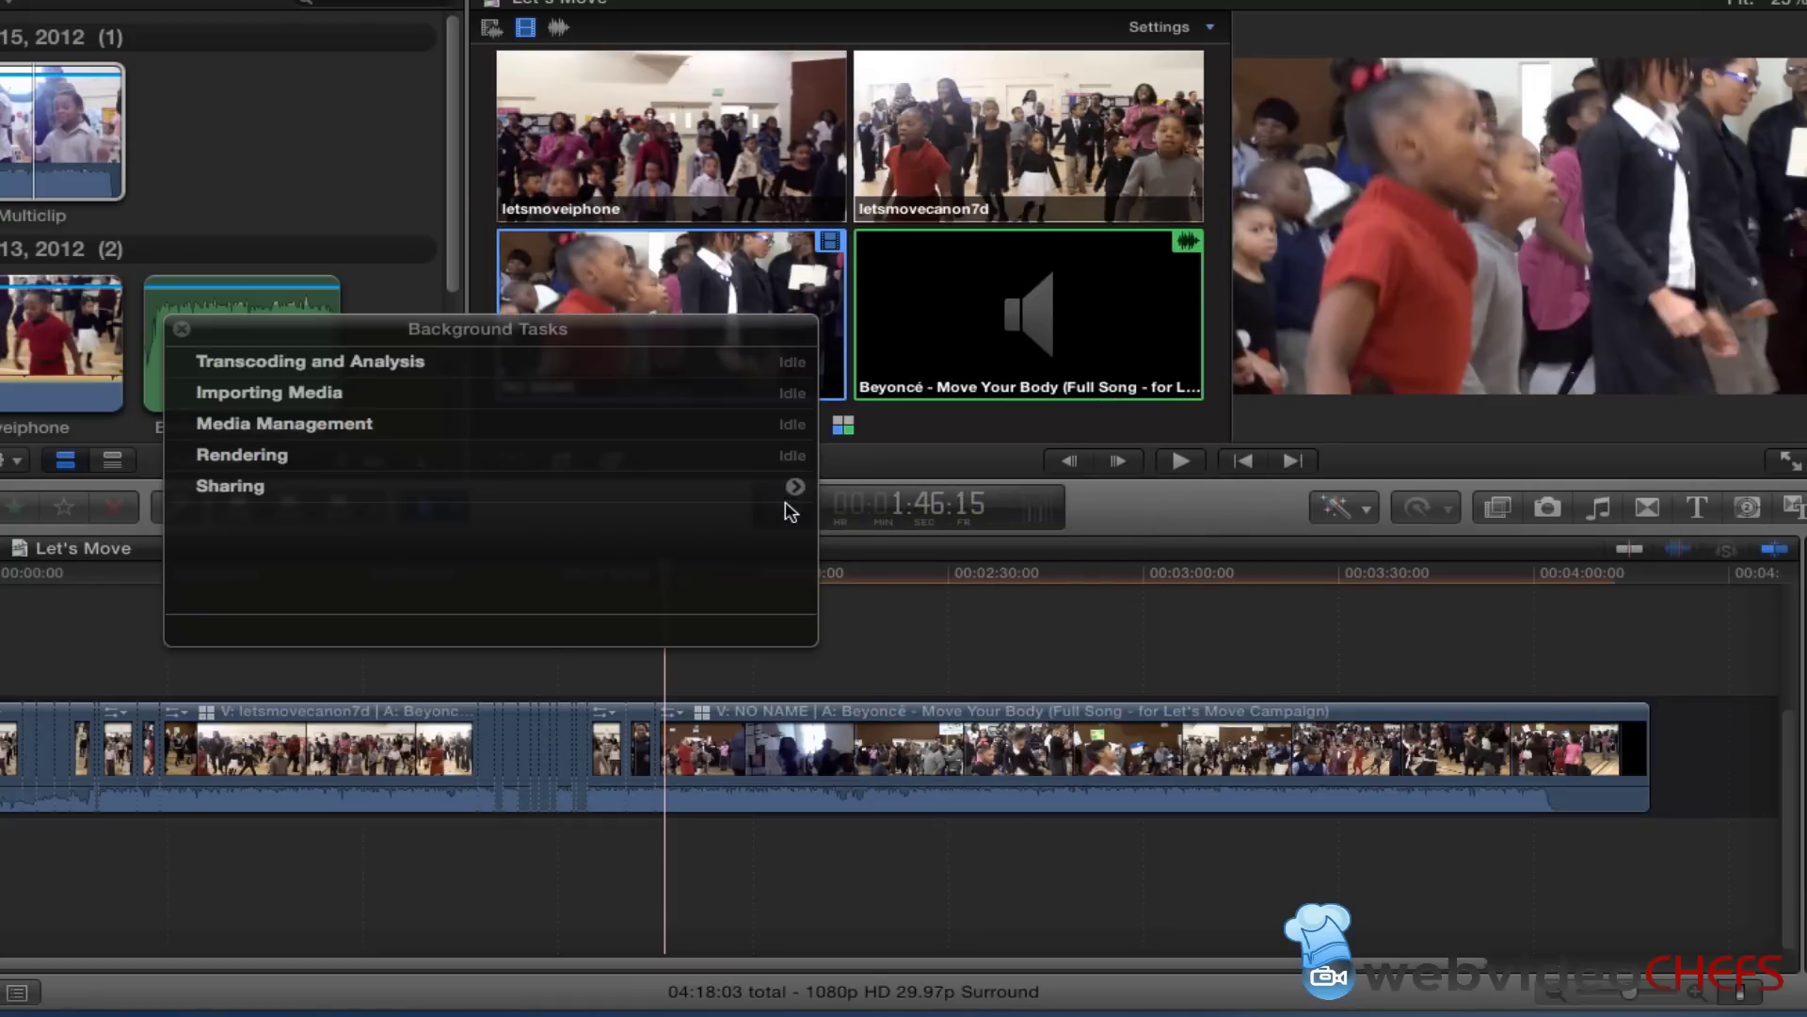
left_click(182, 362)
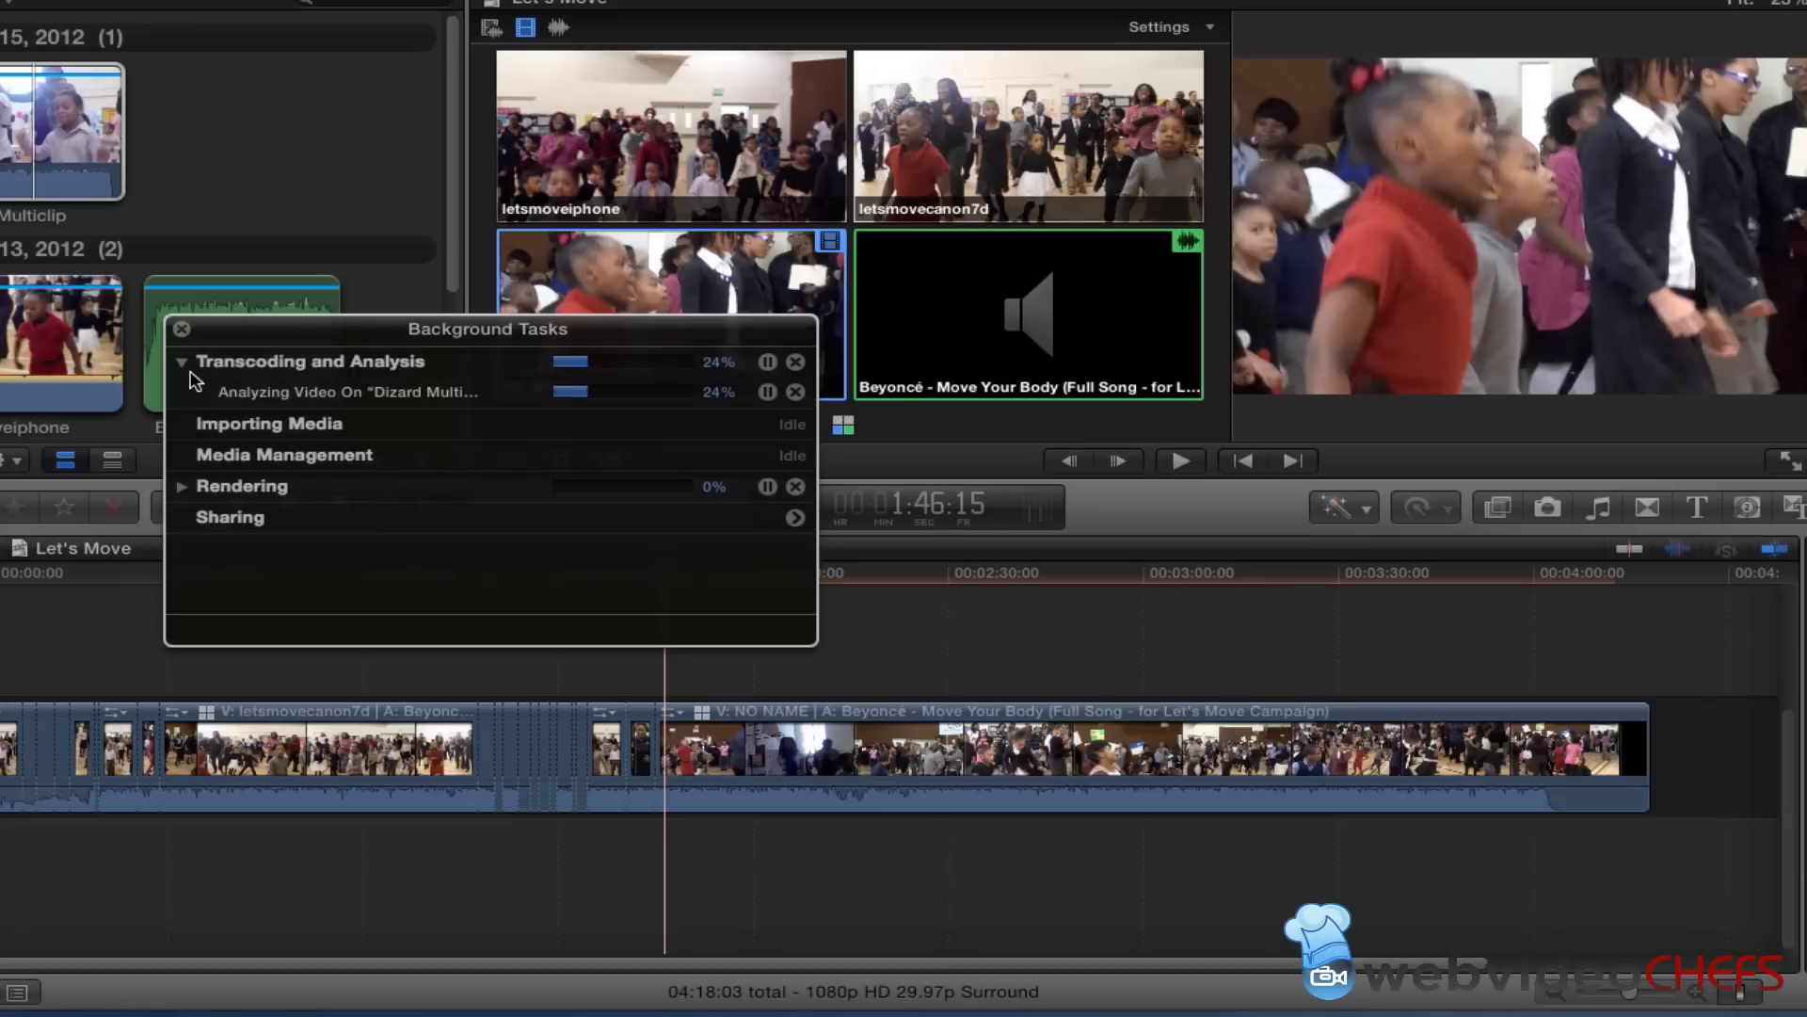
left_click(182, 330)
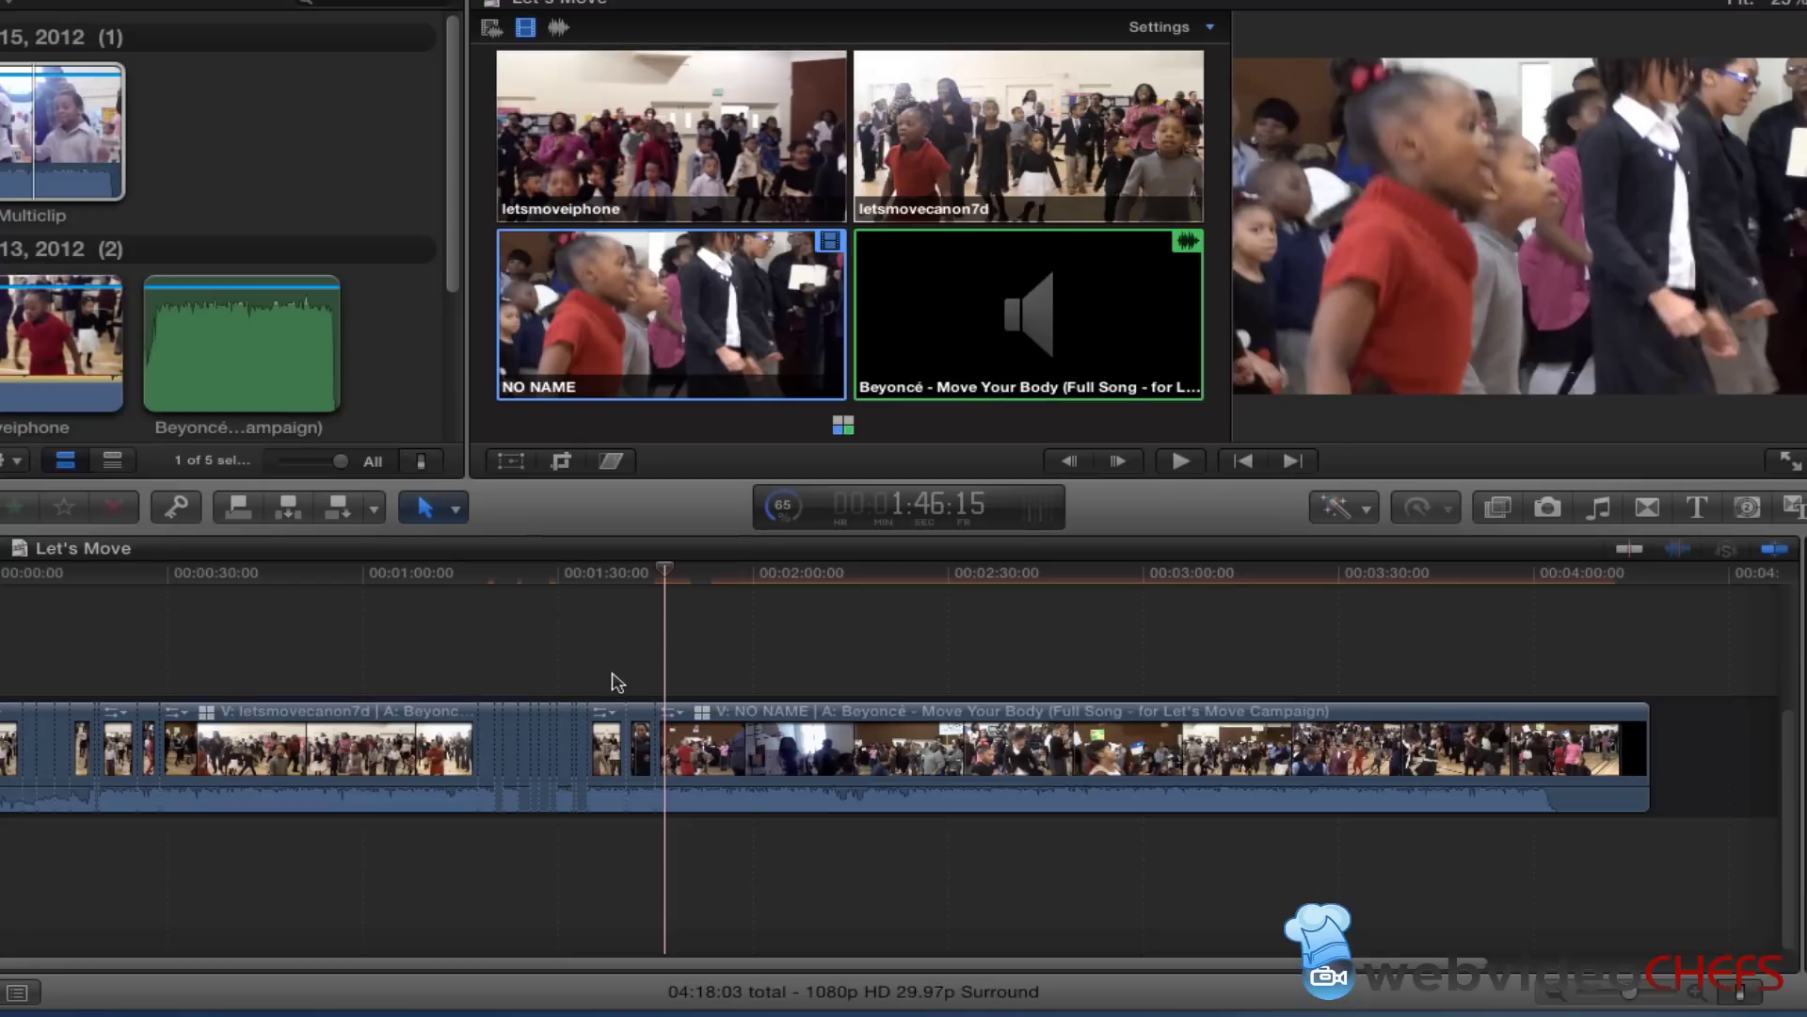
Zoom in on the short segment at 1:25 and set its Color Board global saturation to -100%
left_click(532, 584)
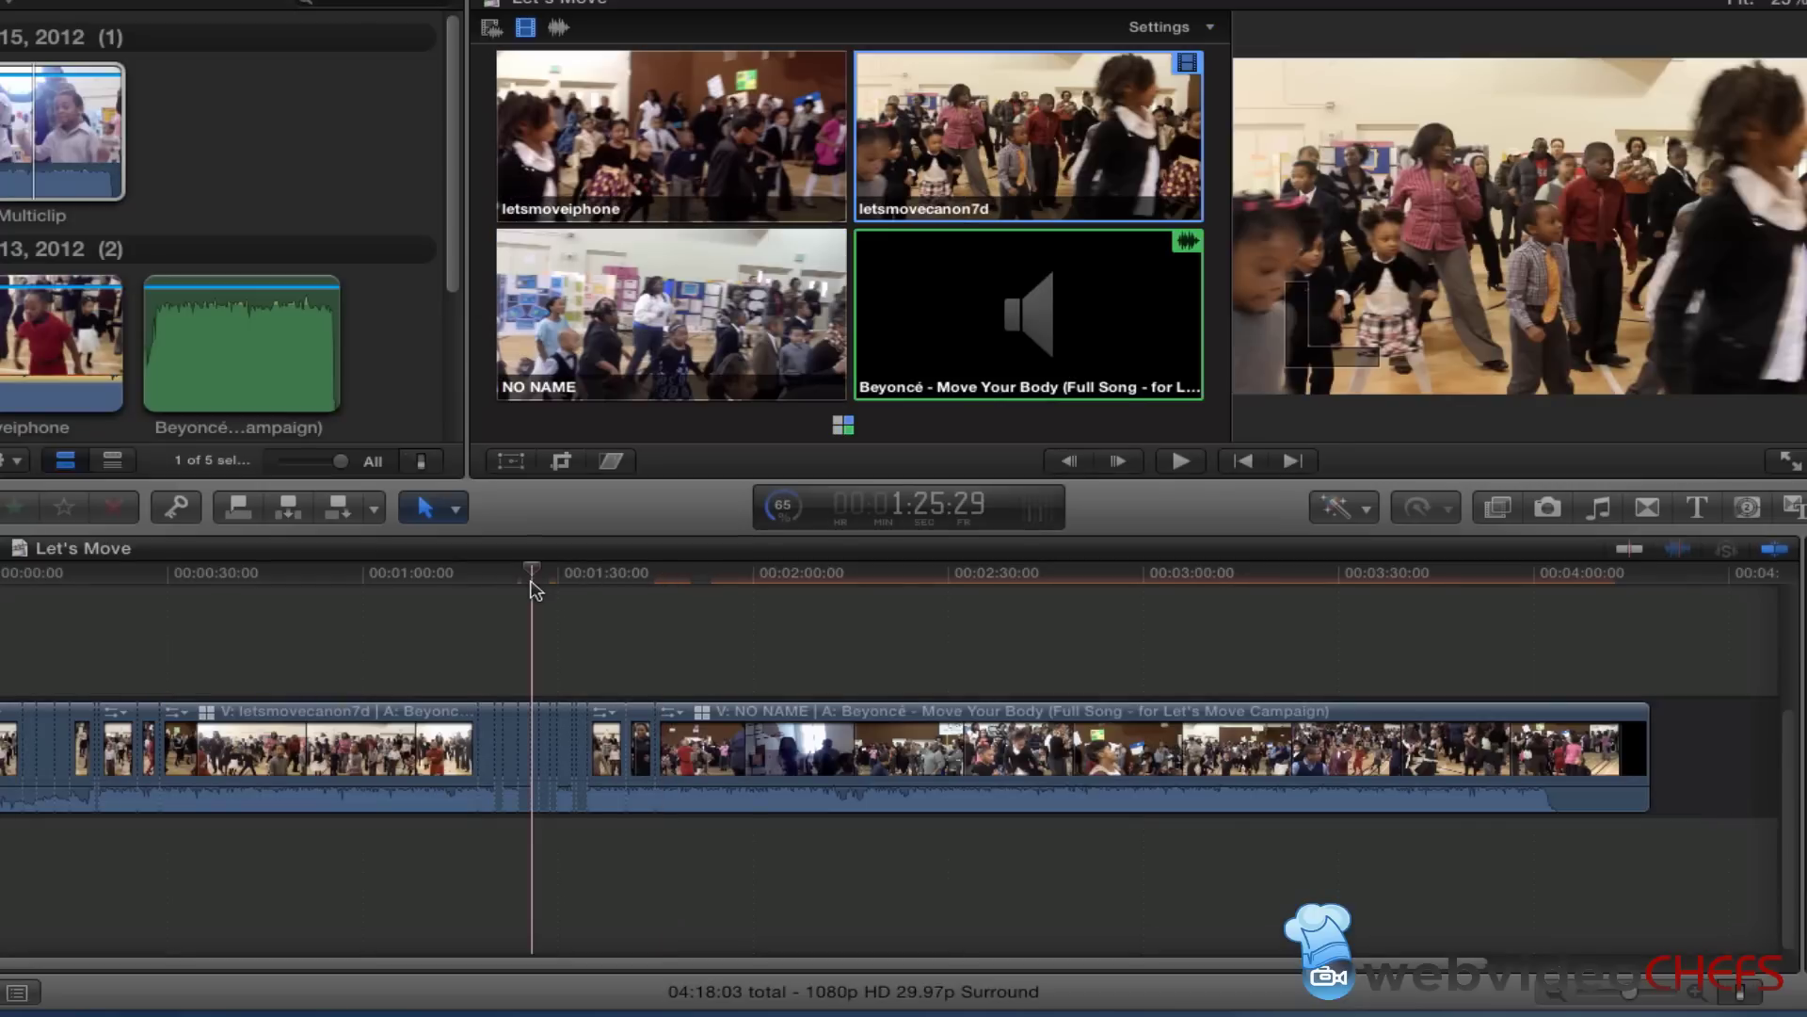
key("super+equal")
key("super+equal")
key("super+equal")
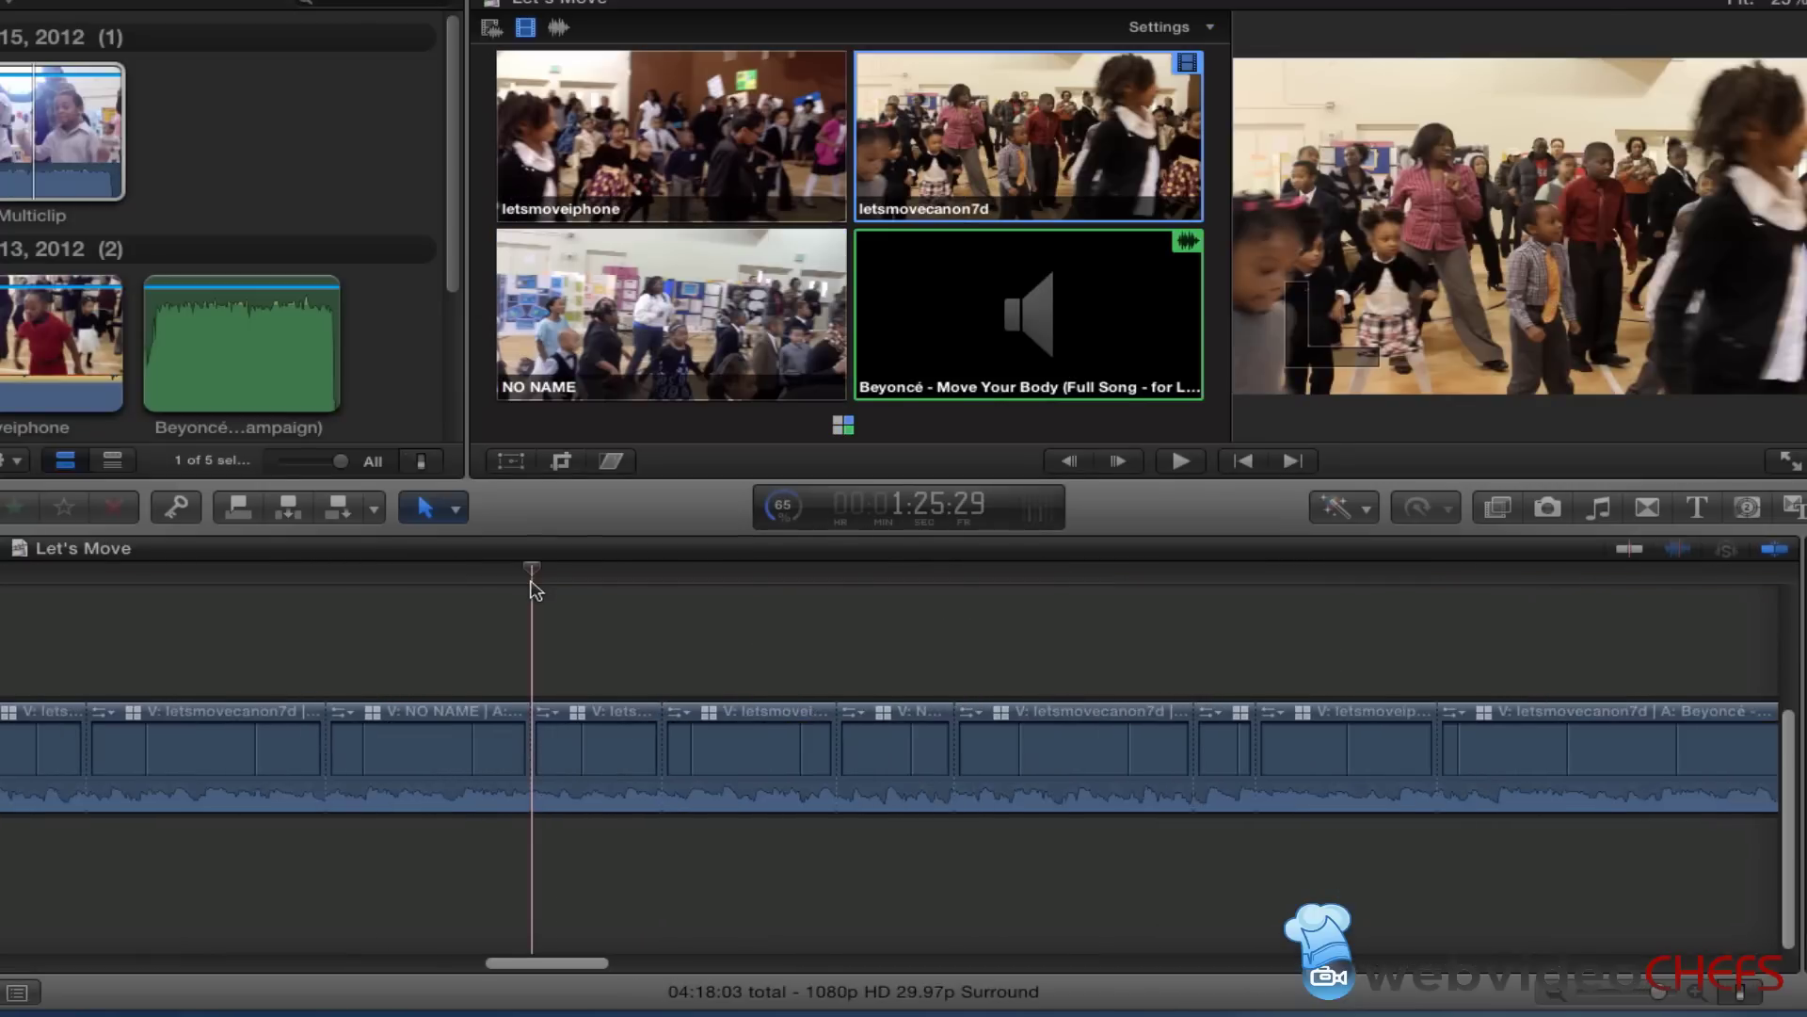
left_click(590, 753)
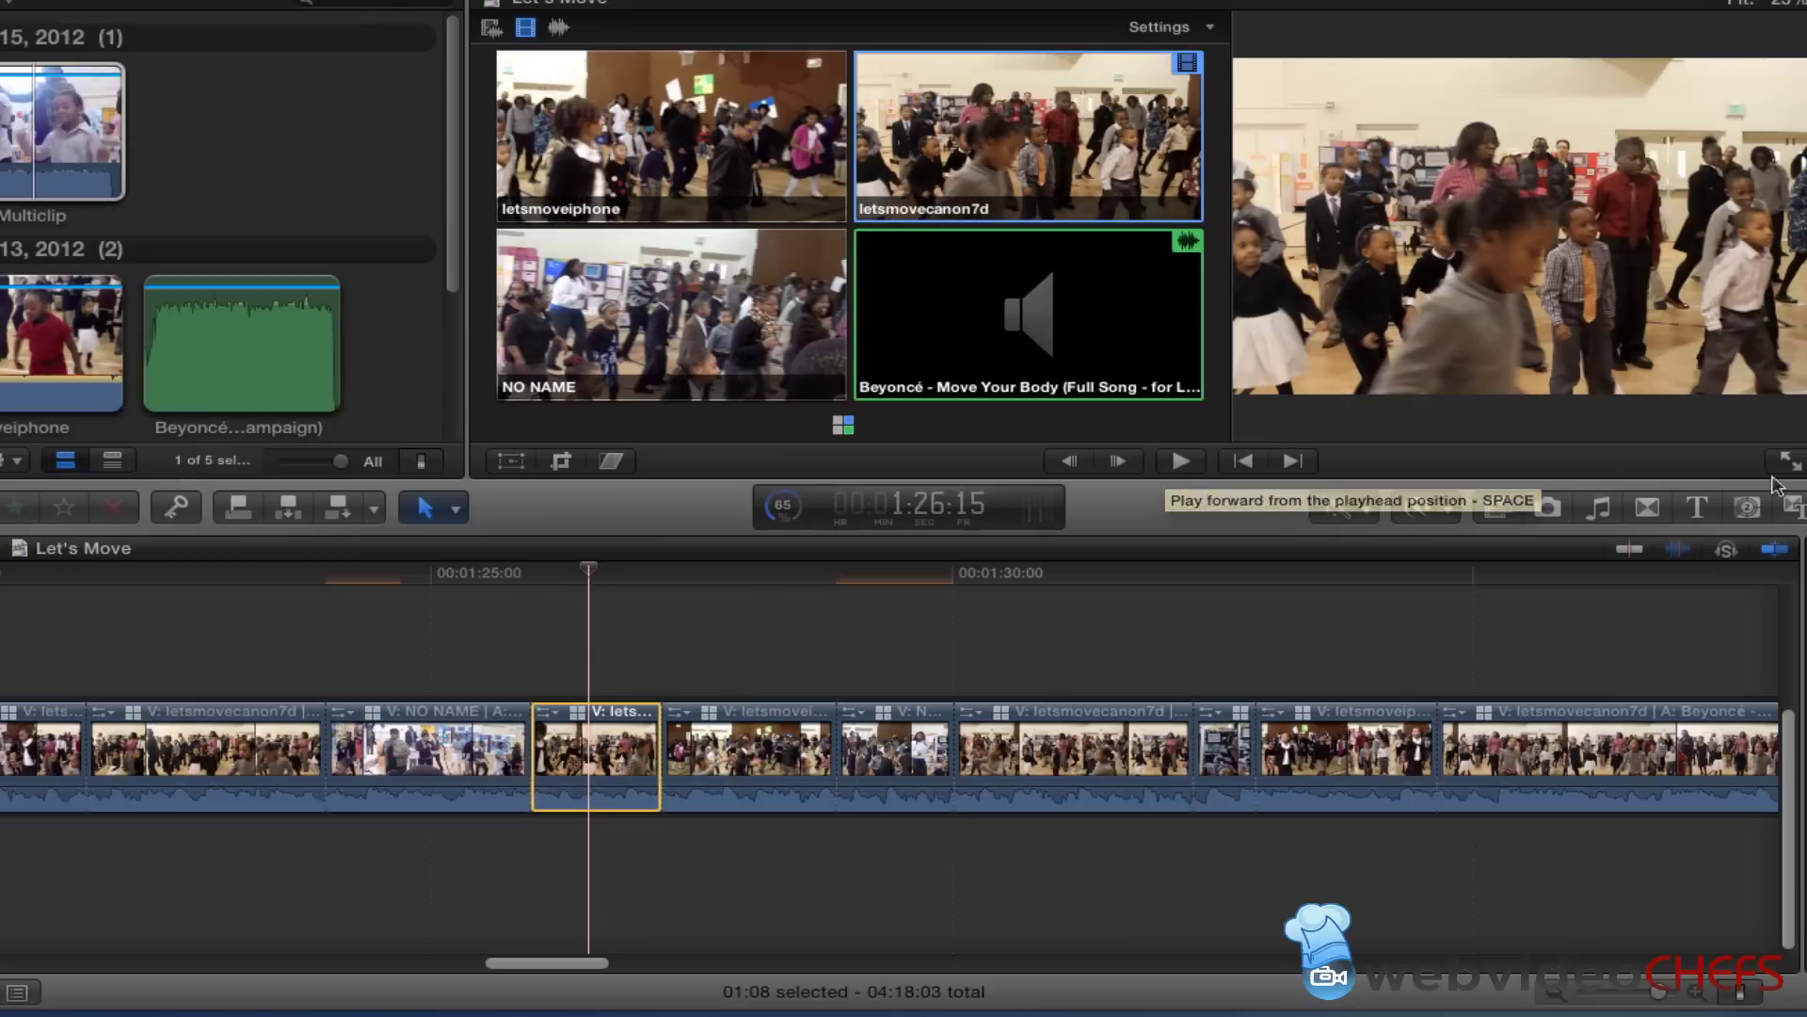
left_click(1369, 509)
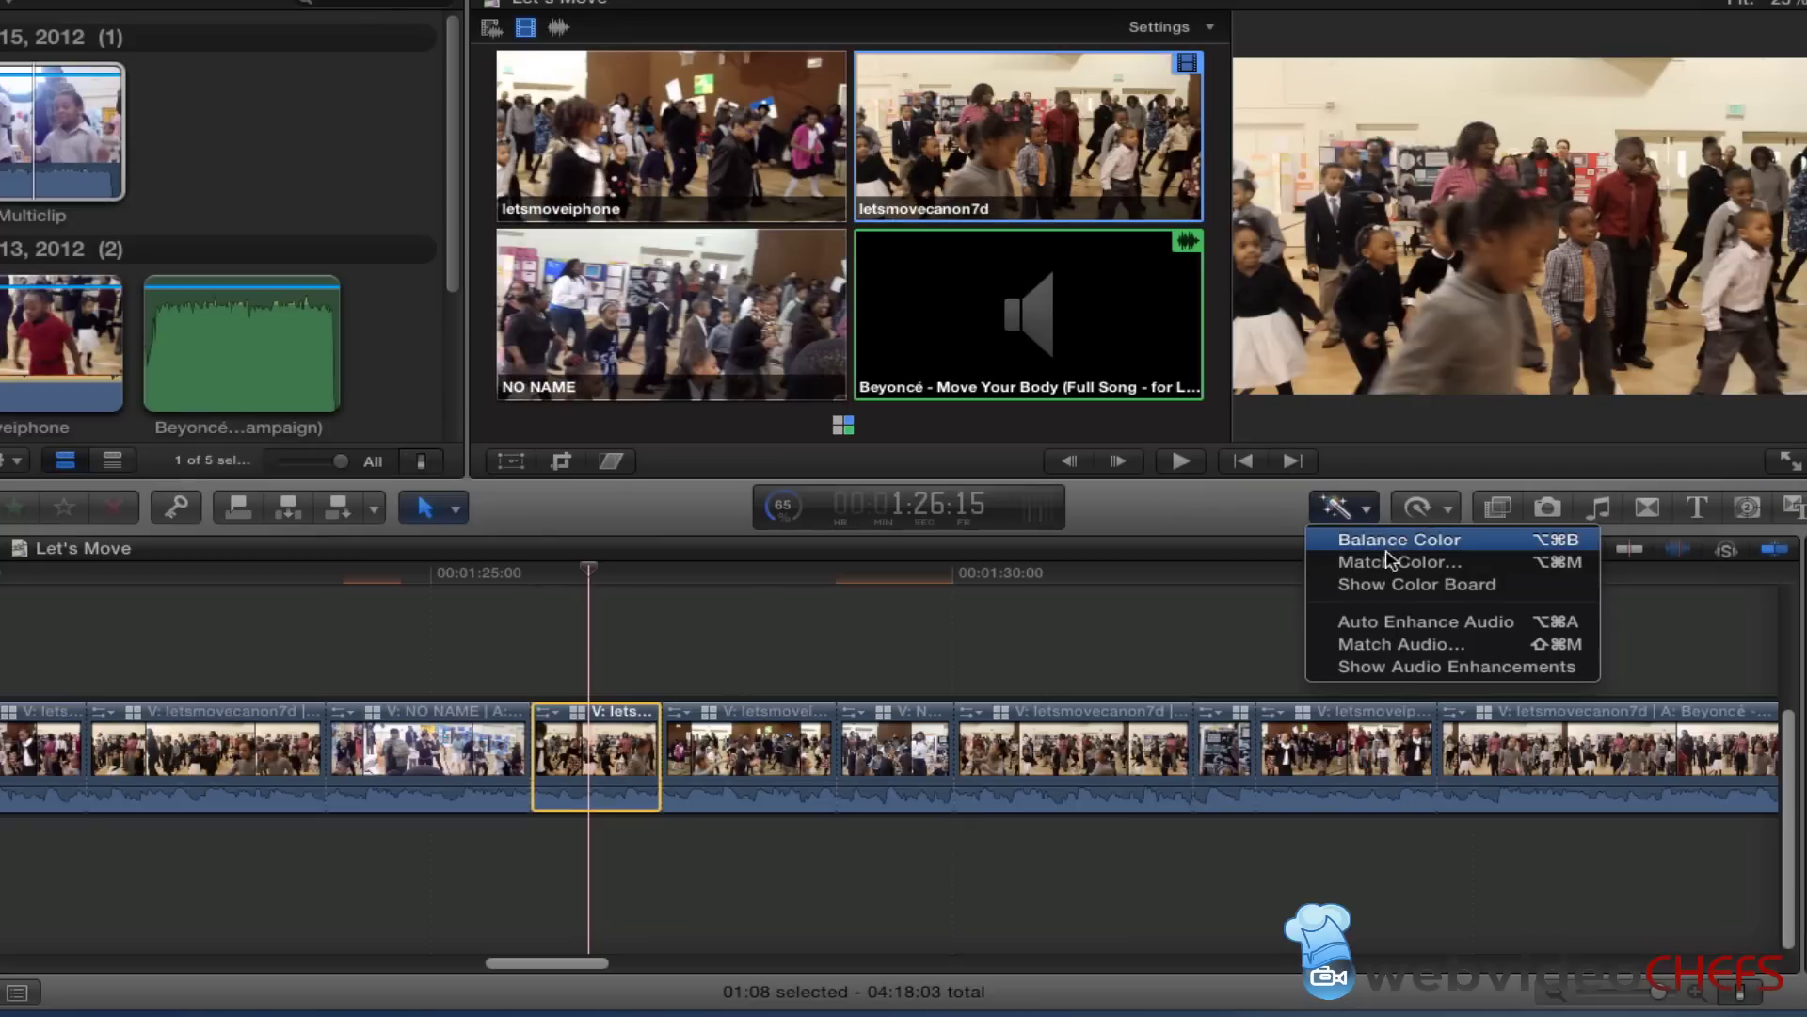
left_click(1409, 585)
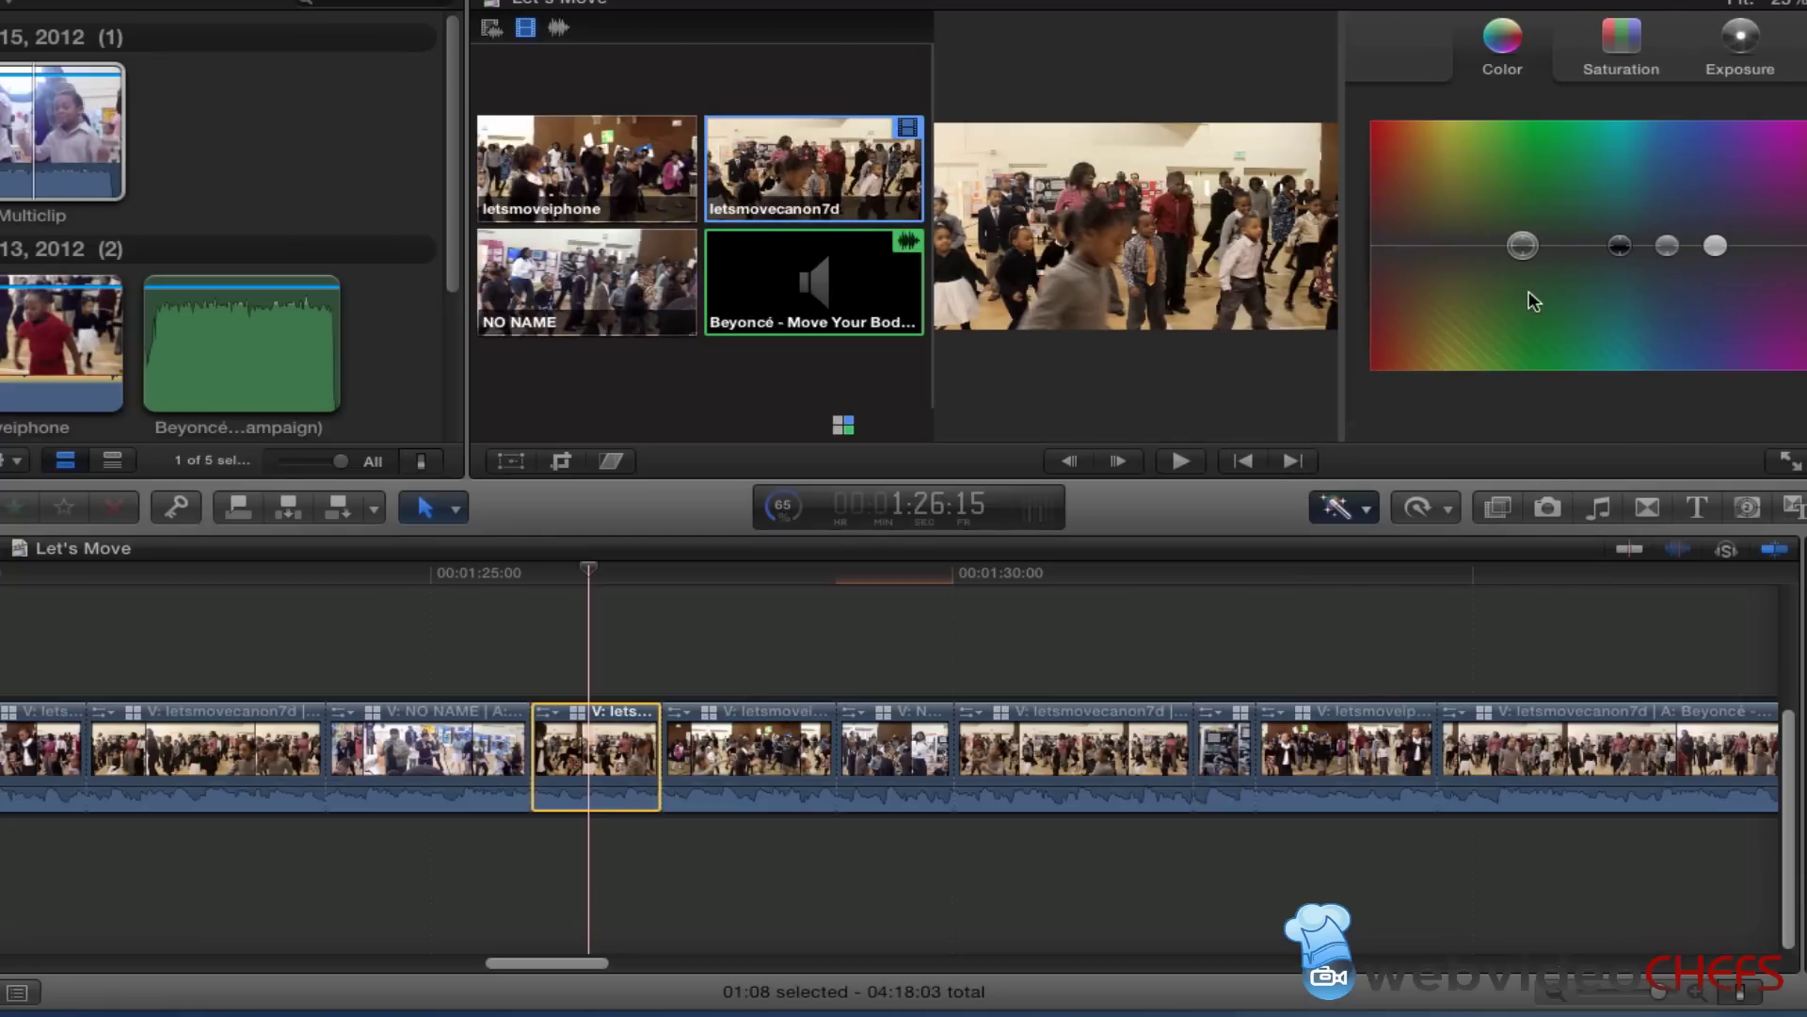
left_click(1633, 52)
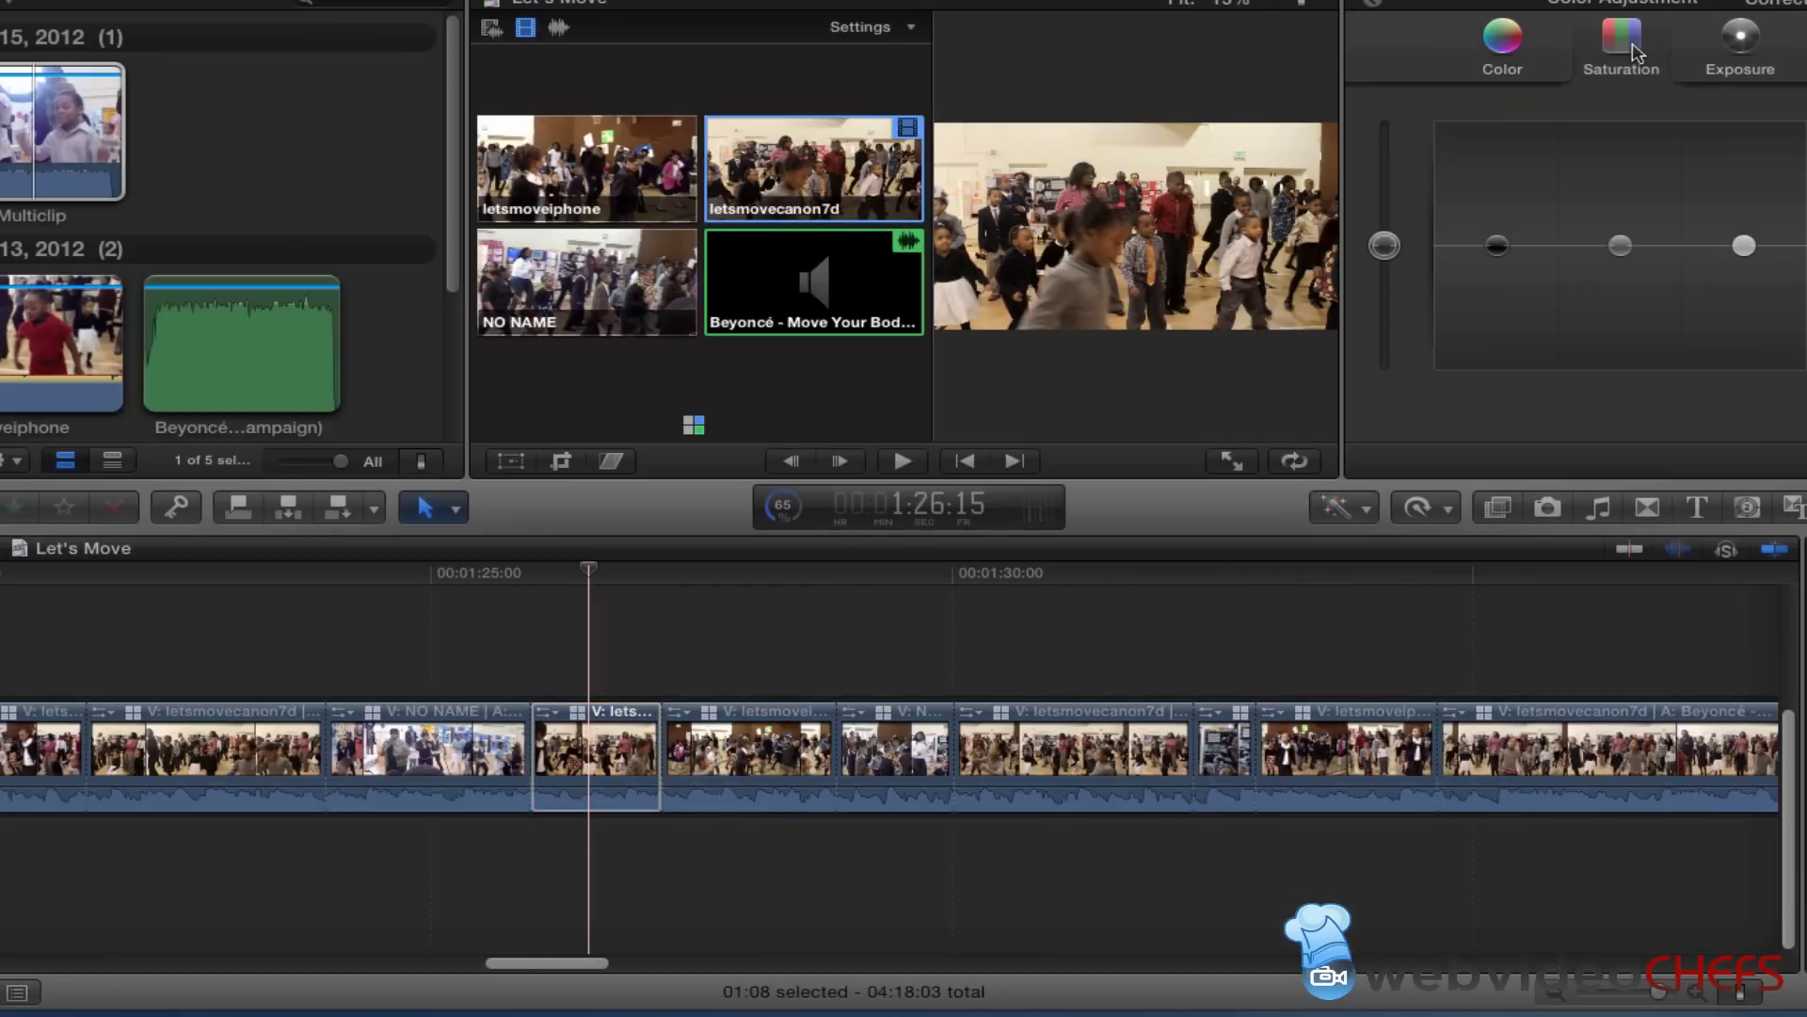
left_click(1384, 247)
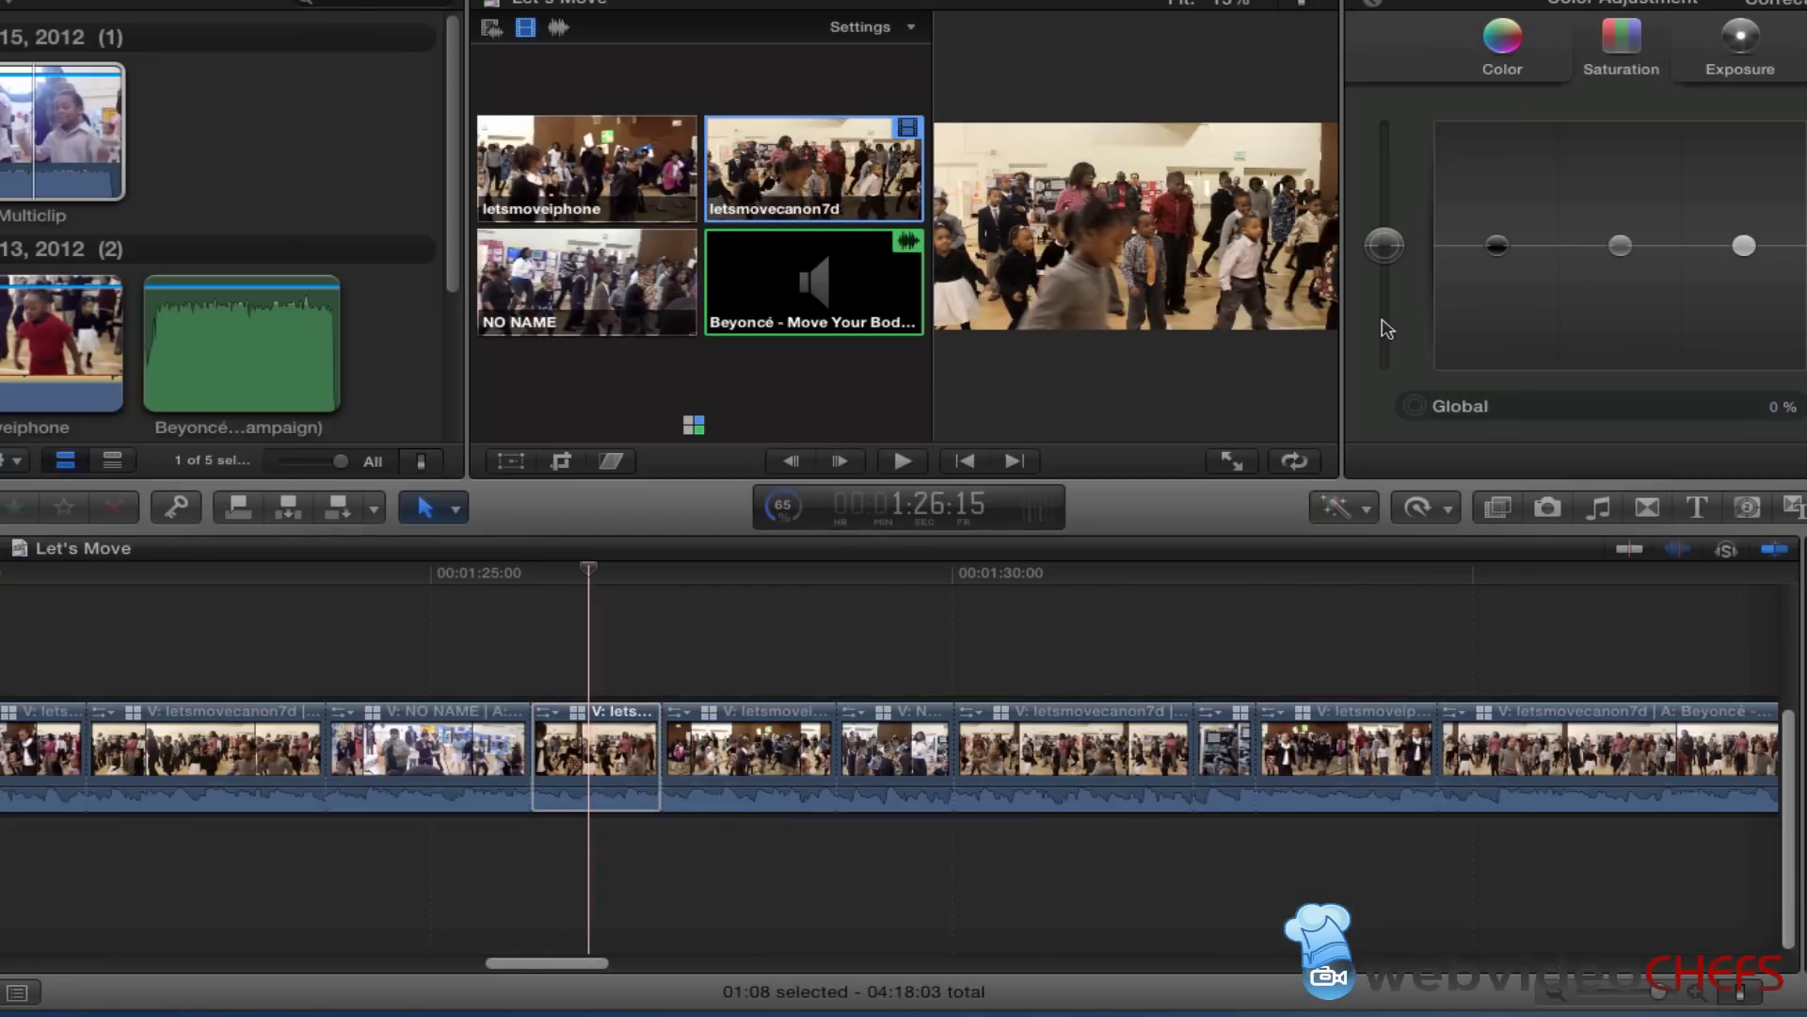
left_click_drag(1409, 431, 1409, 432)
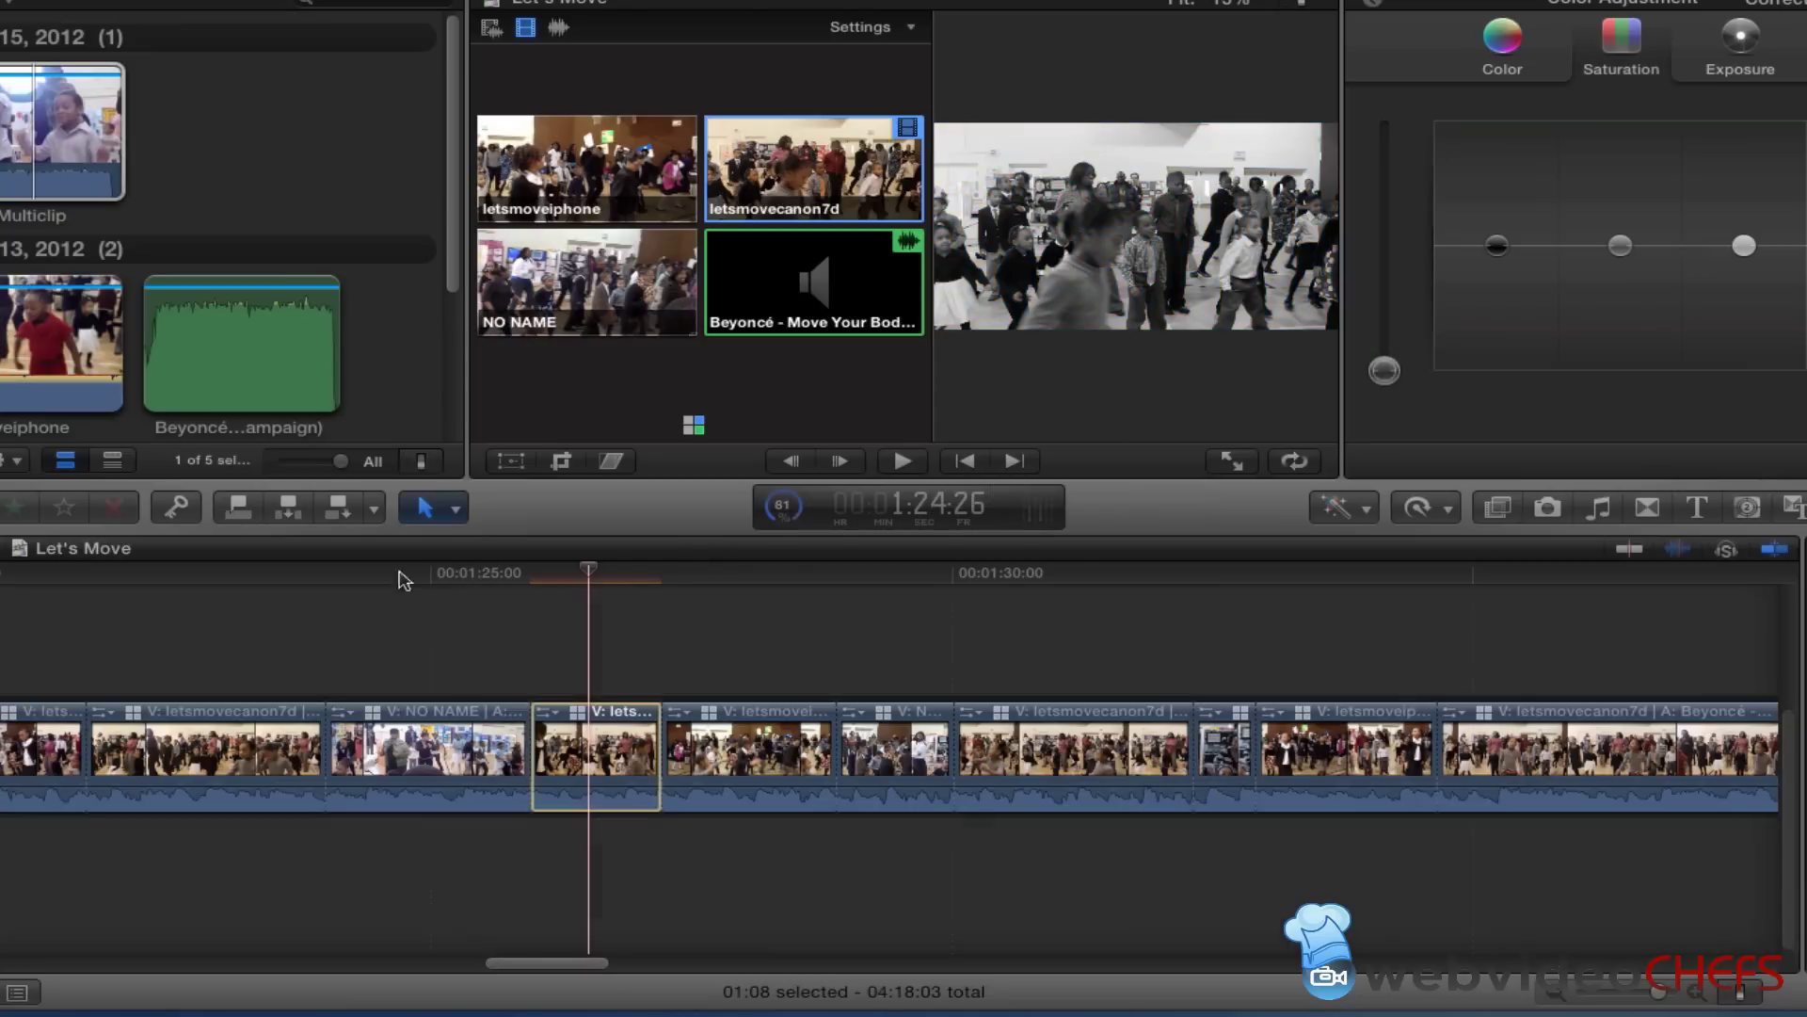
Play forward and in reverse from 1:24 to review the black-and-white segment
left_click(331, 577)
key("space")
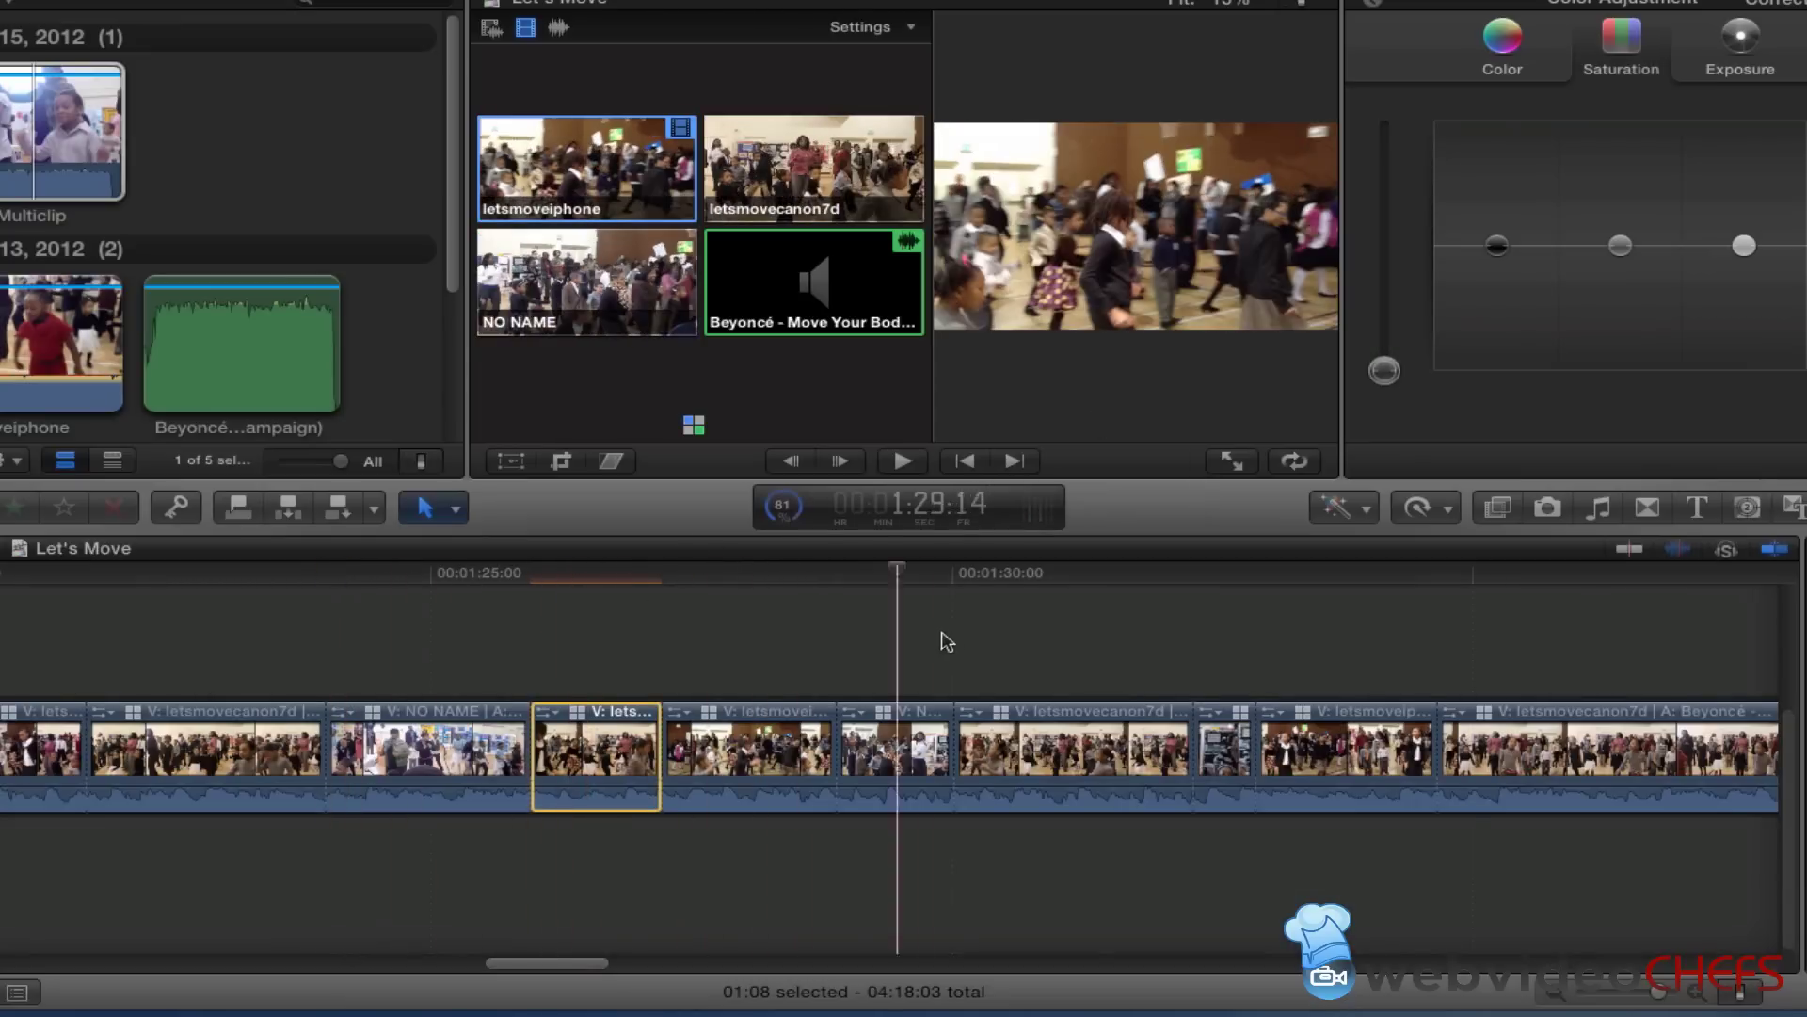
left_click(1005, 664)
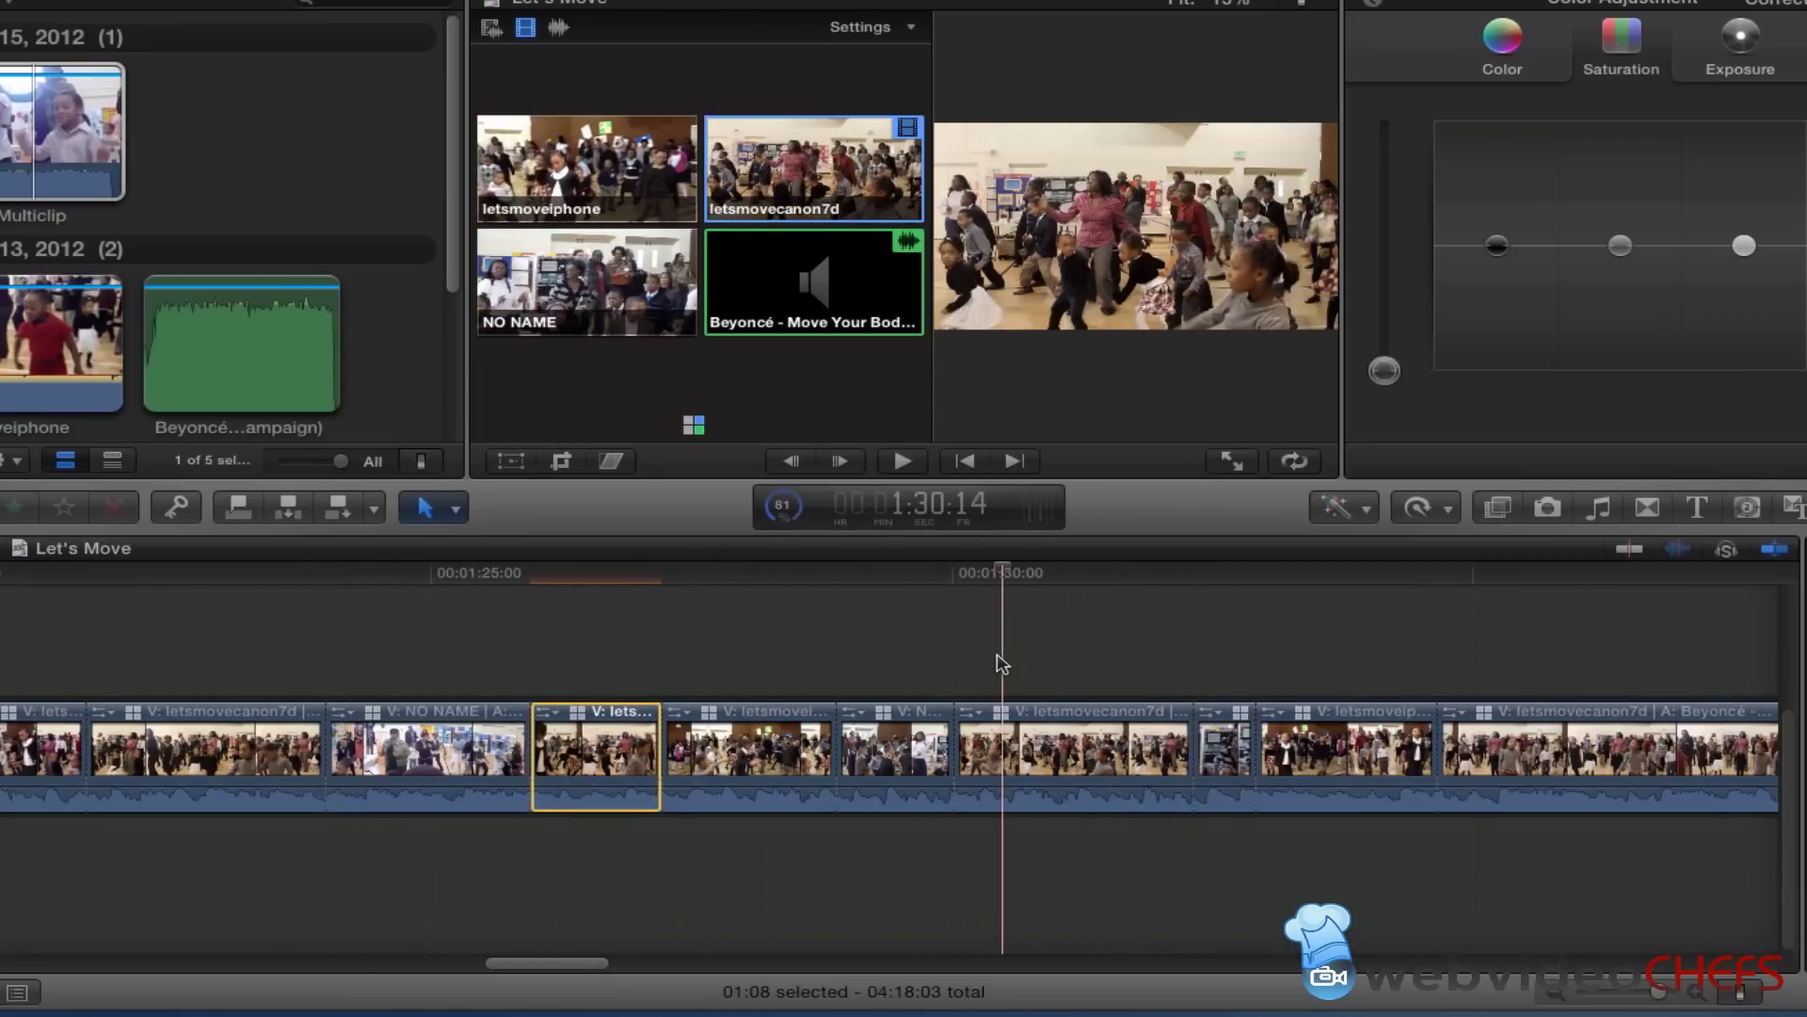
key("j")
key("j")
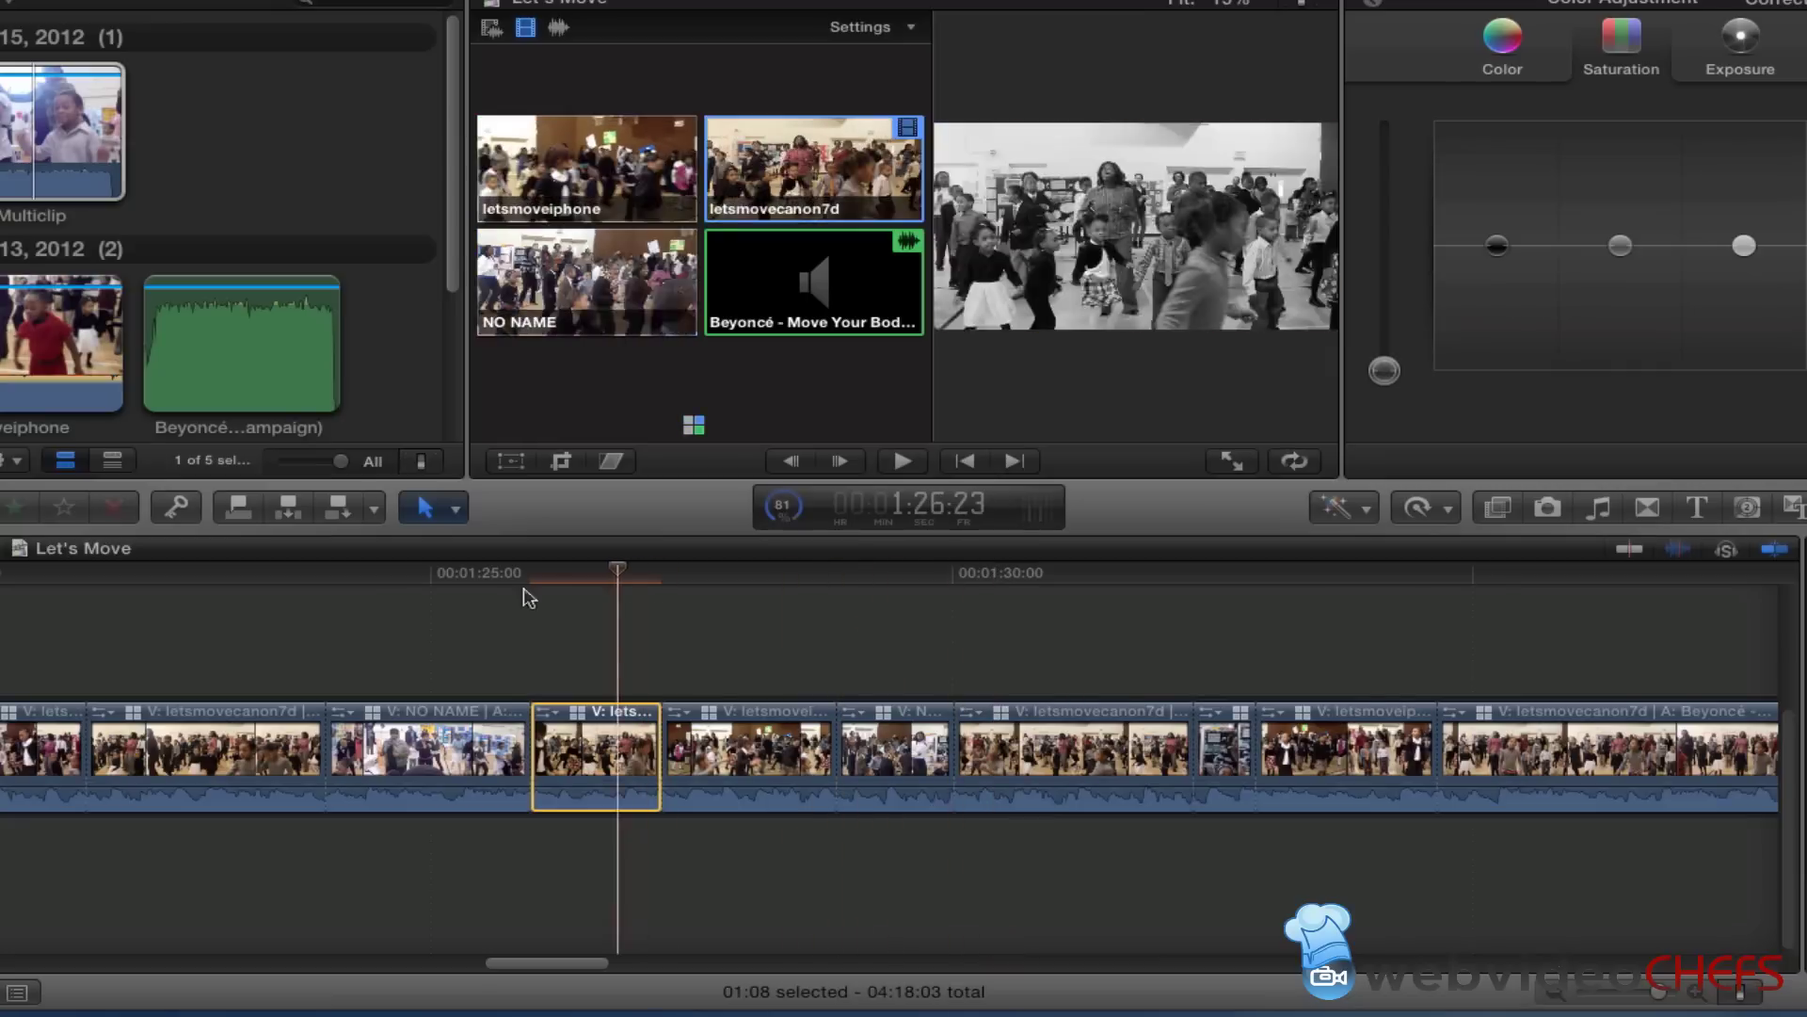
key("k")
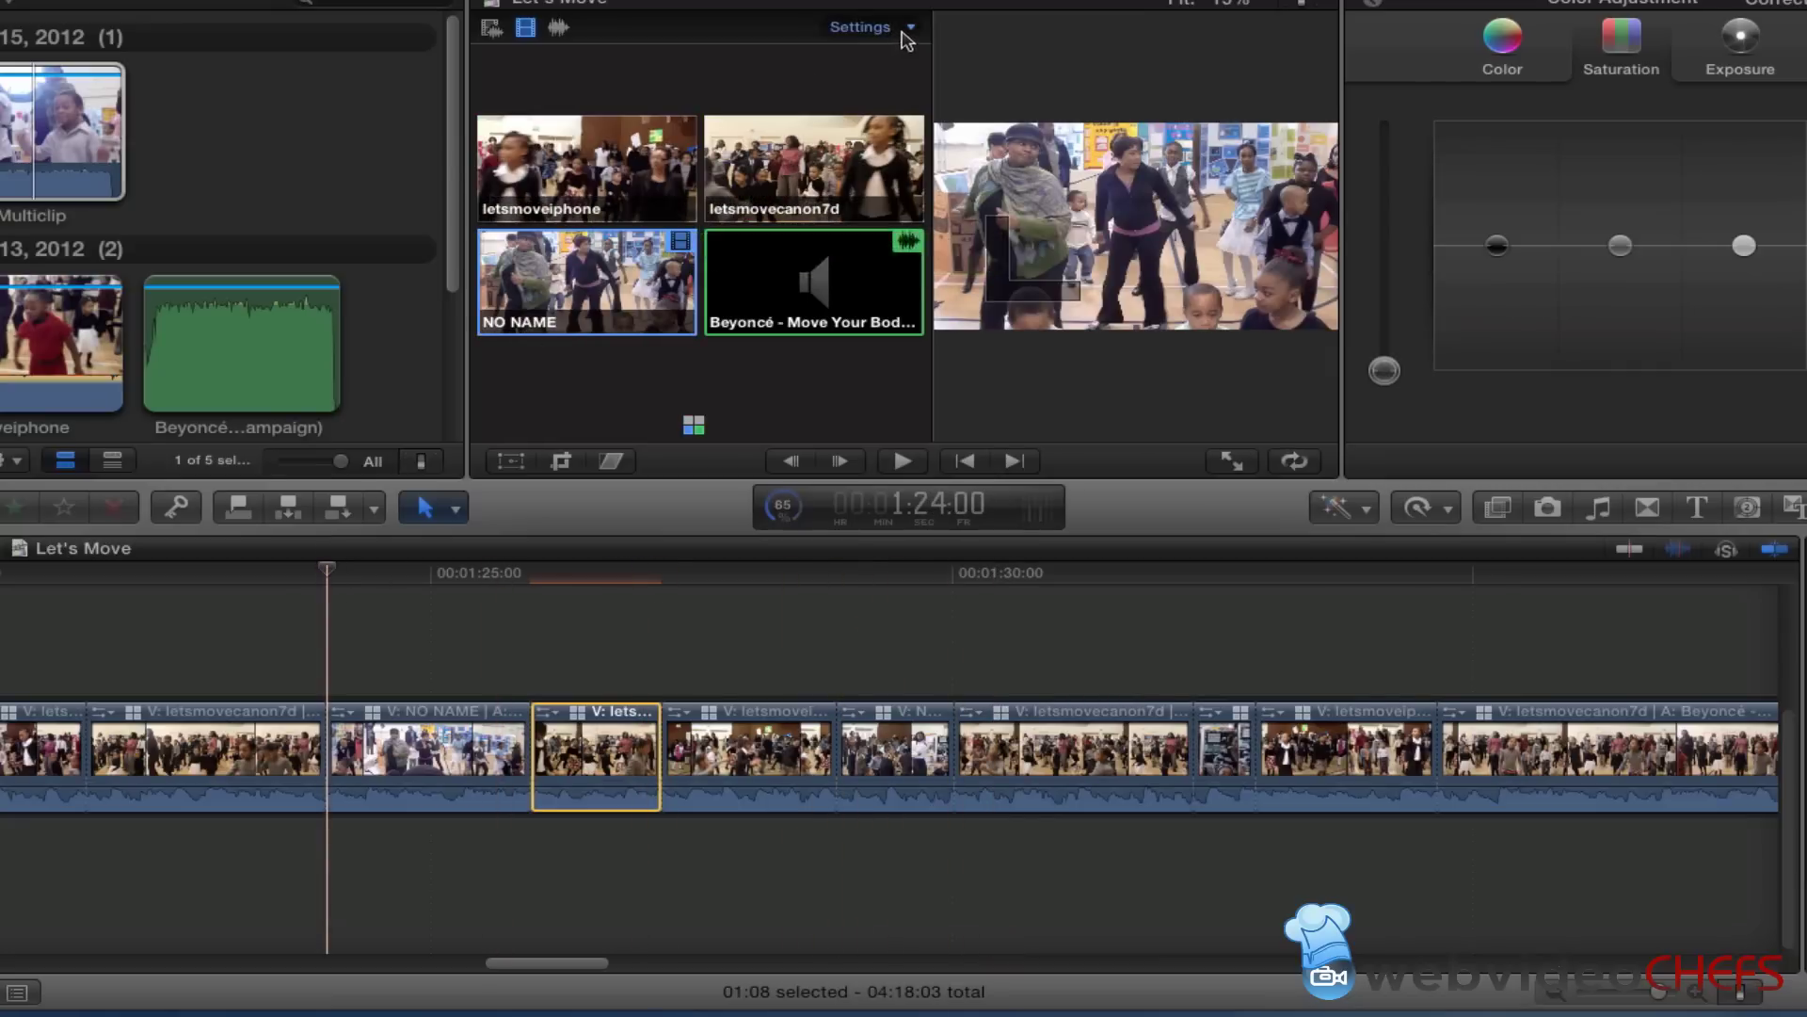
left_click(911, 28)
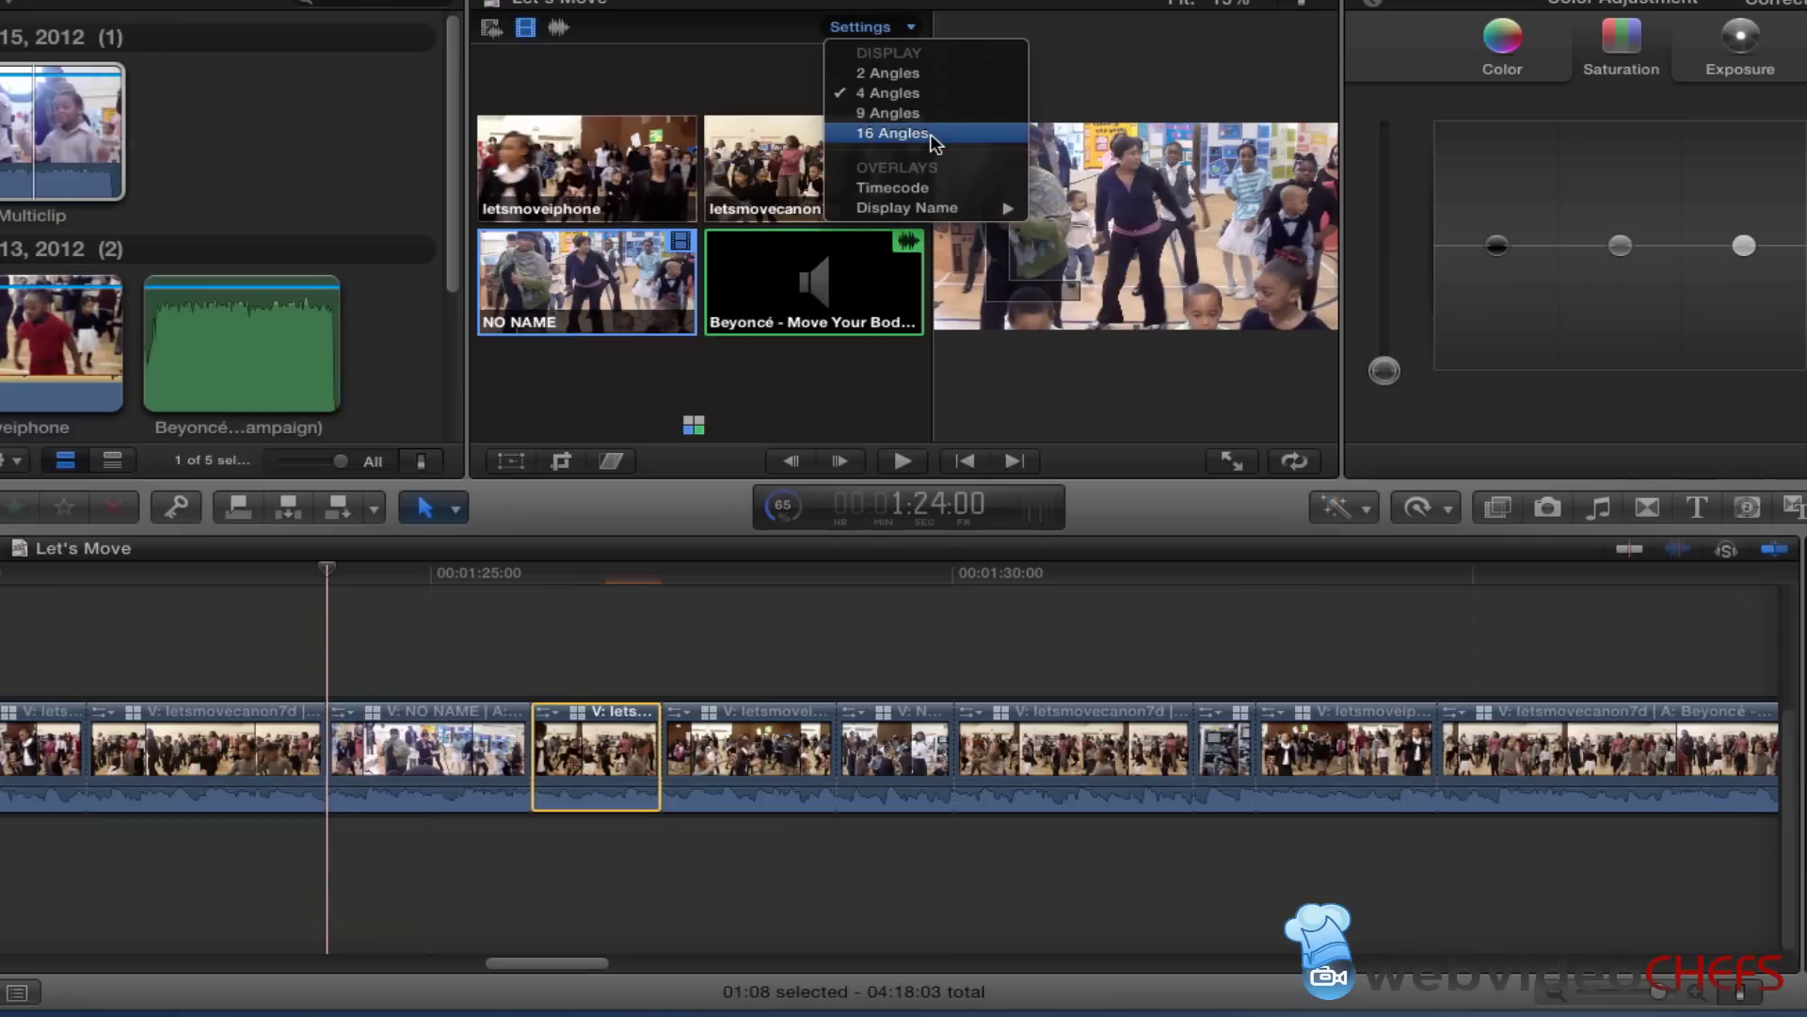
left_click(605, 85)
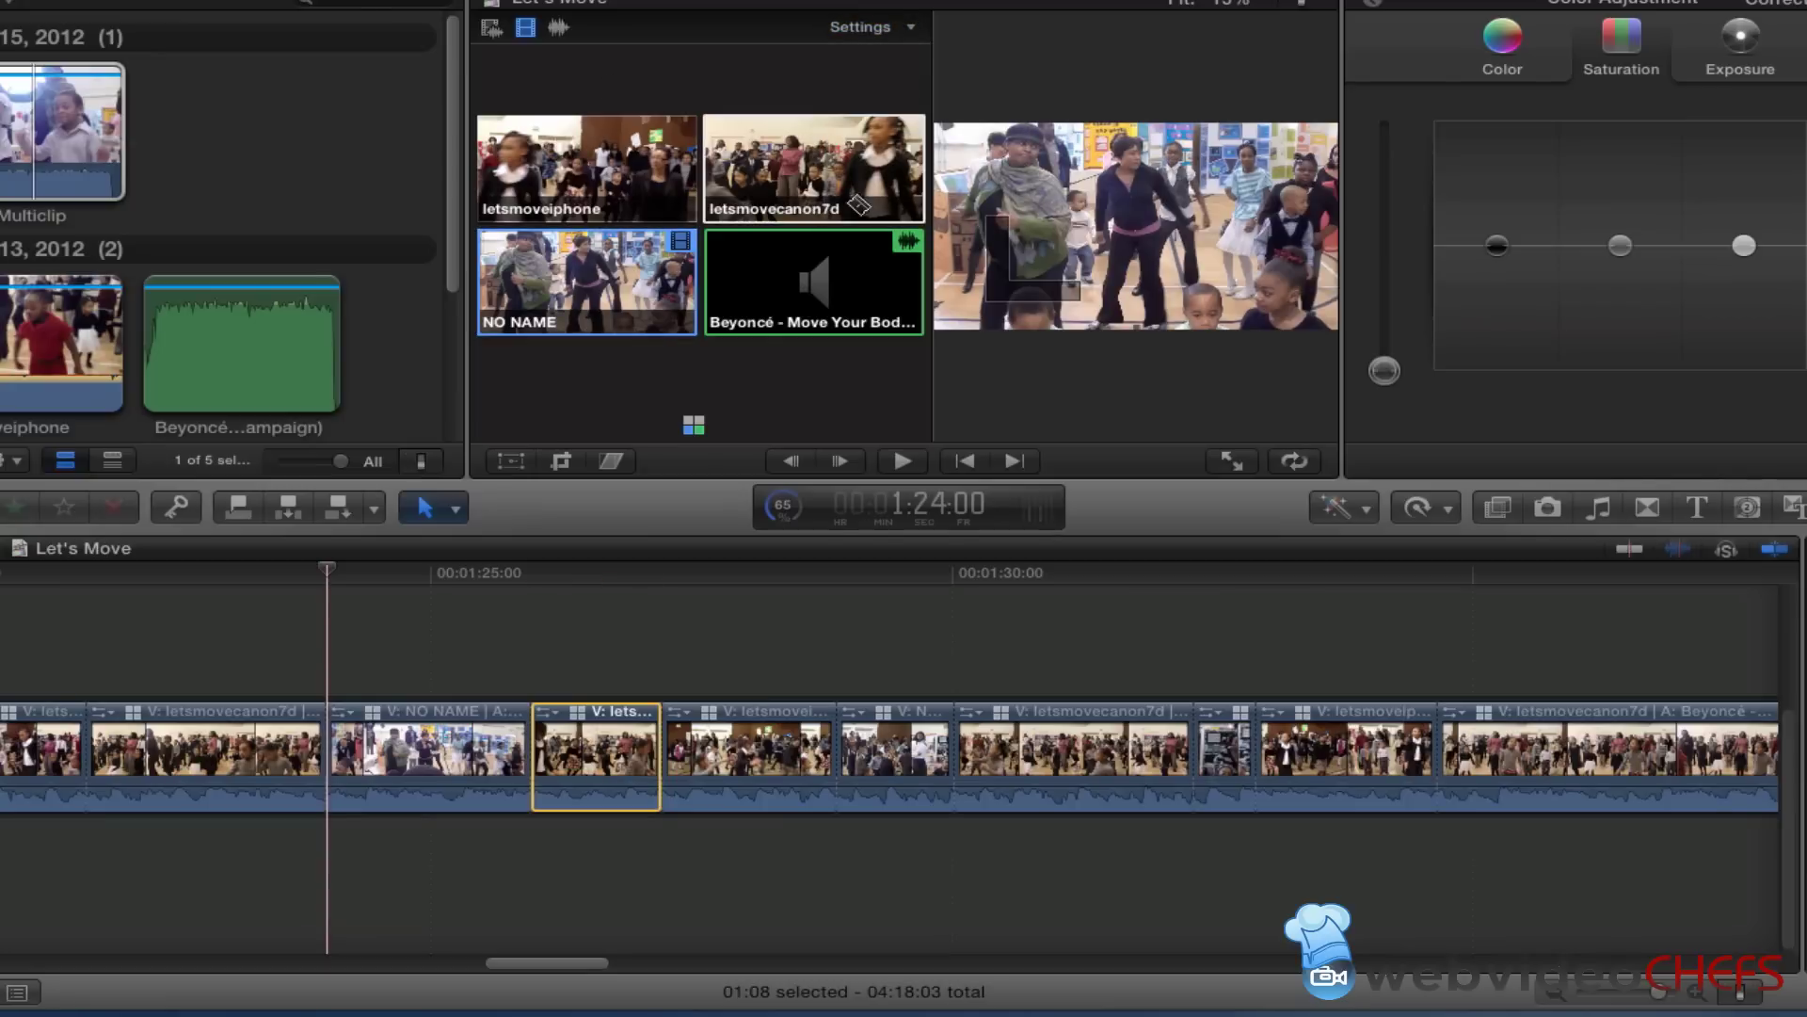